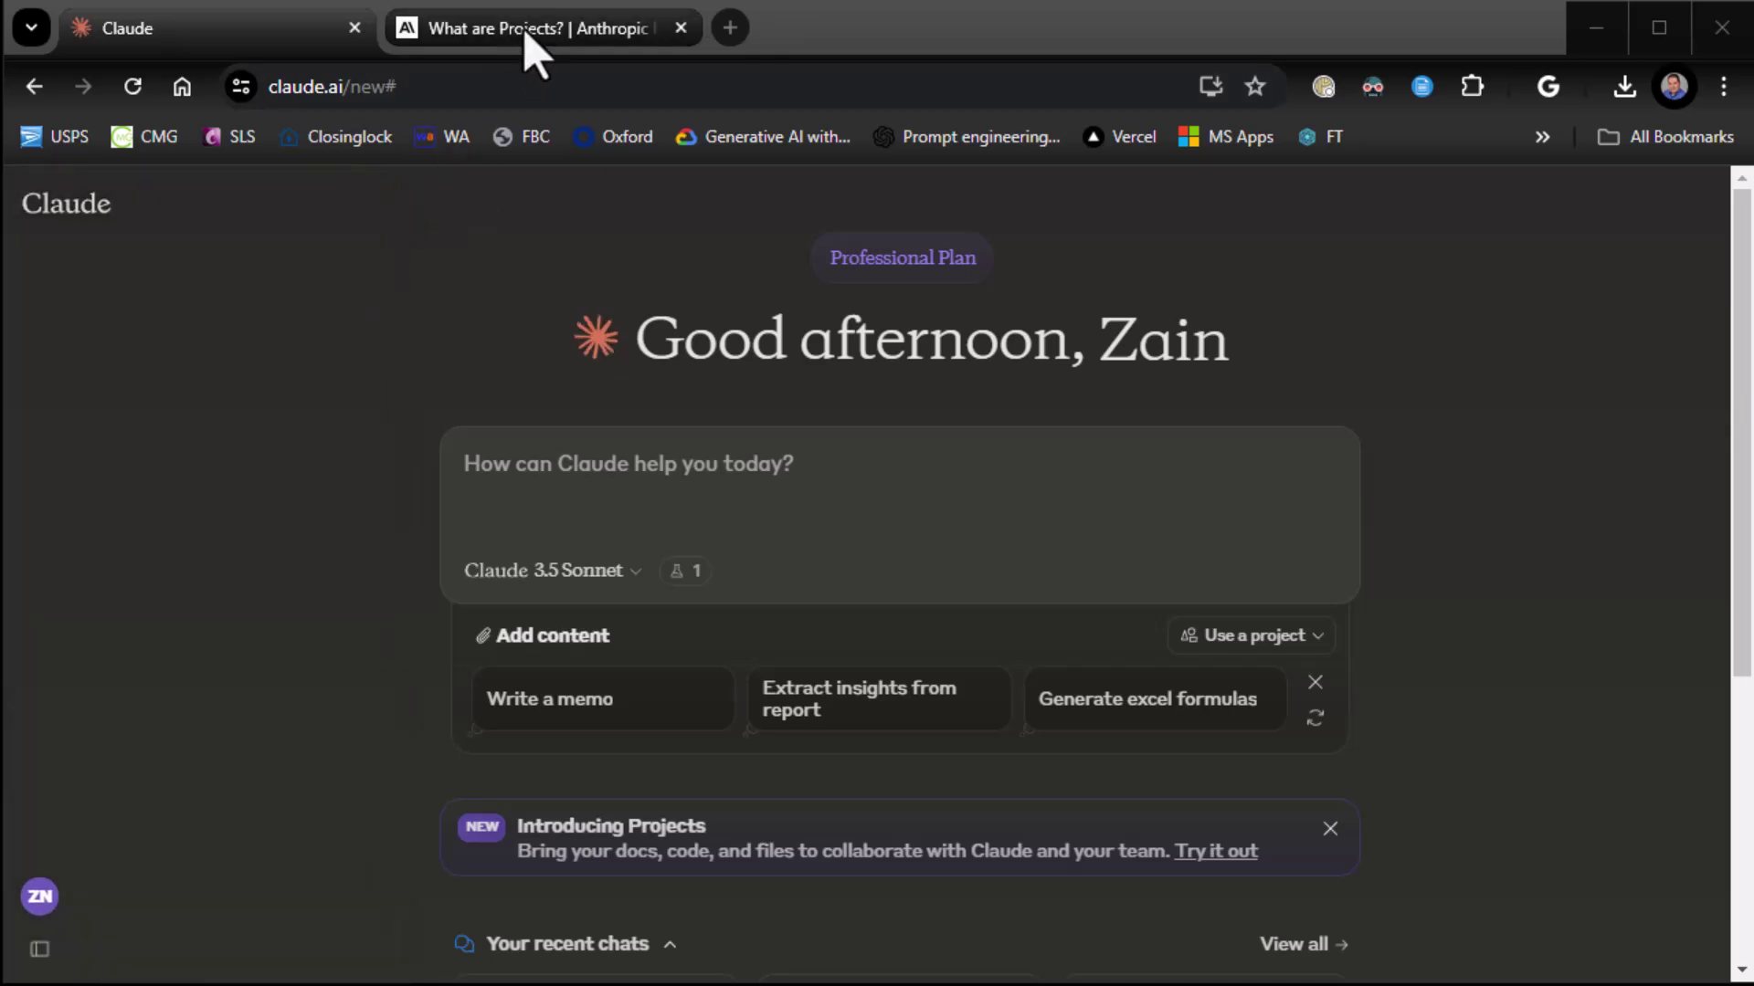
# Get ready to switch to the 'What are Projects? | Anthropic' help article tab
pyautogui.moveTo(329, 548)
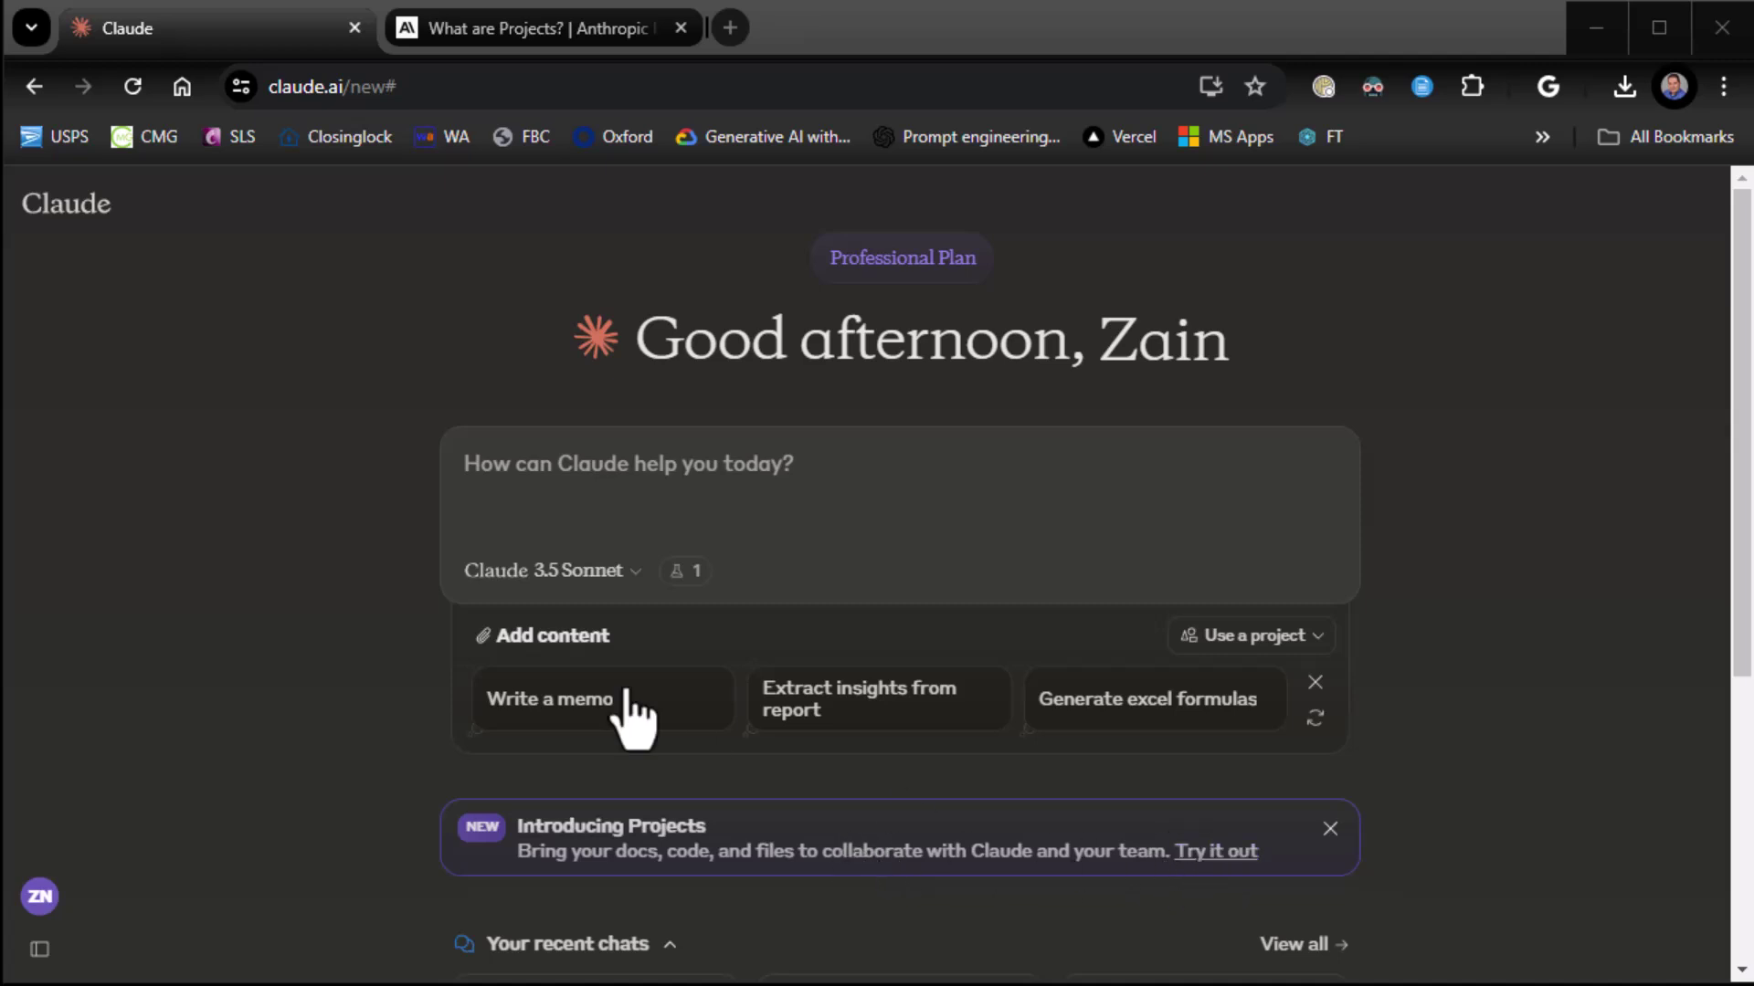
# Read through the 'What are Projects?' help article, then go back to Claude's new-chat page
pyautogui.click(503, 36)
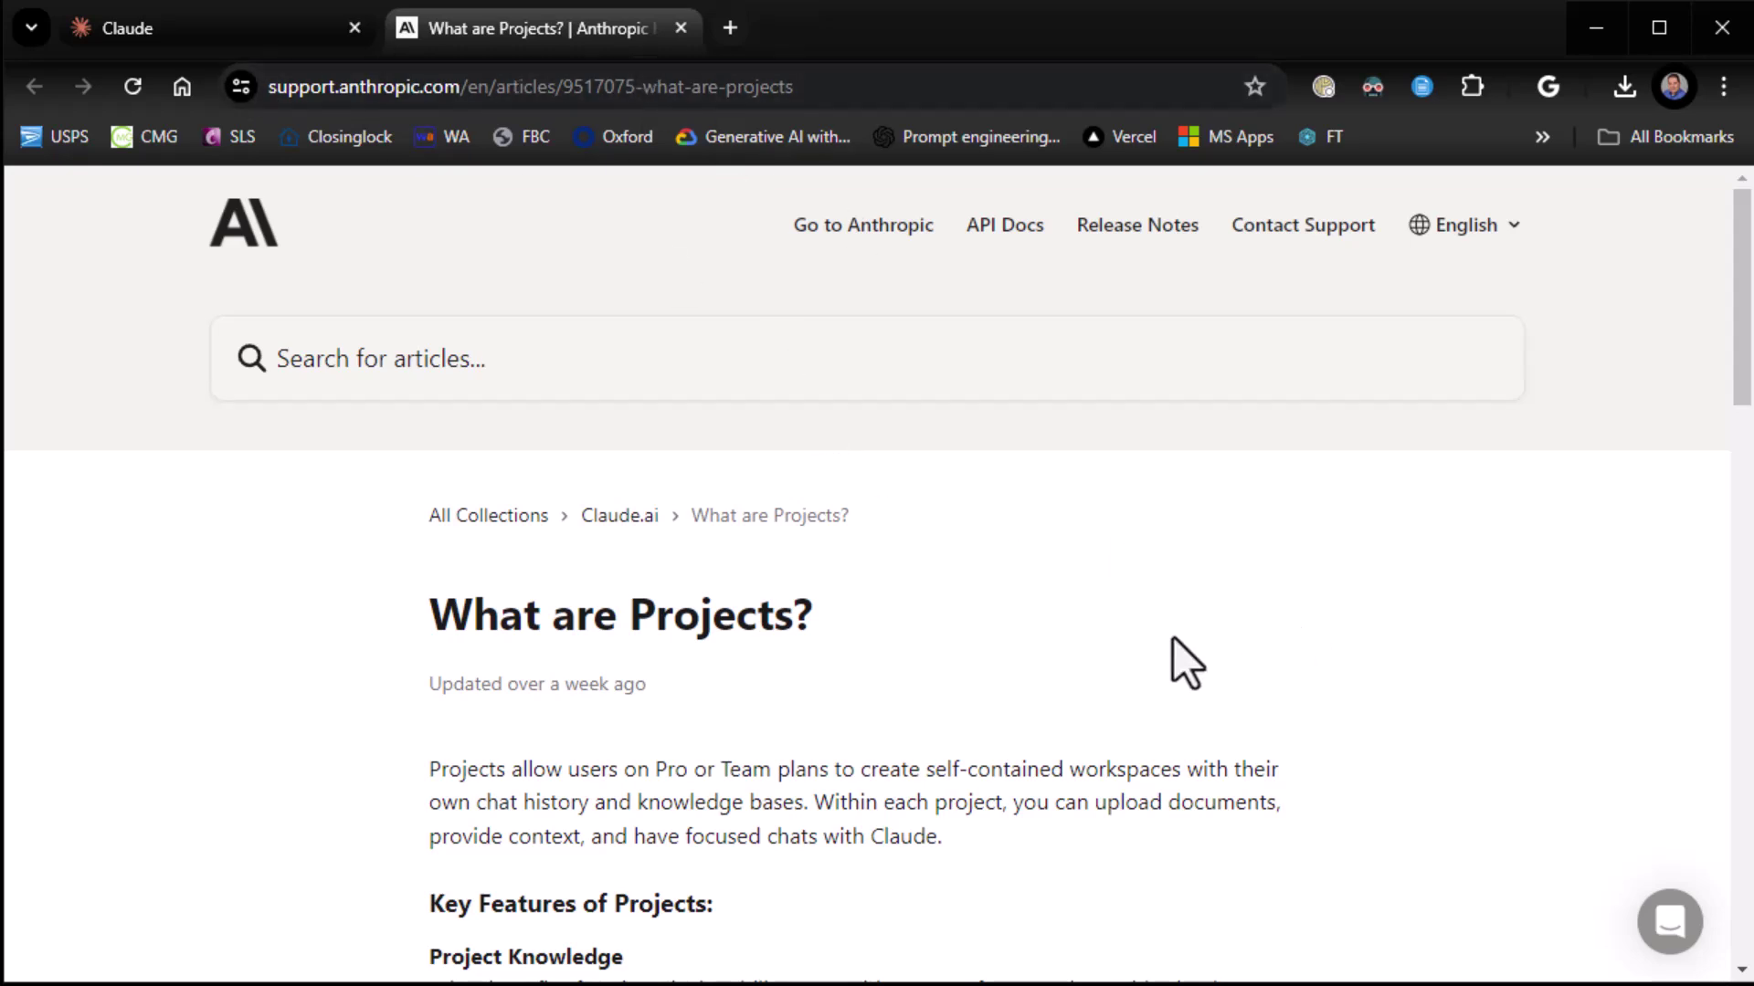
pyautogui.scroll(-3, 1172, 637)
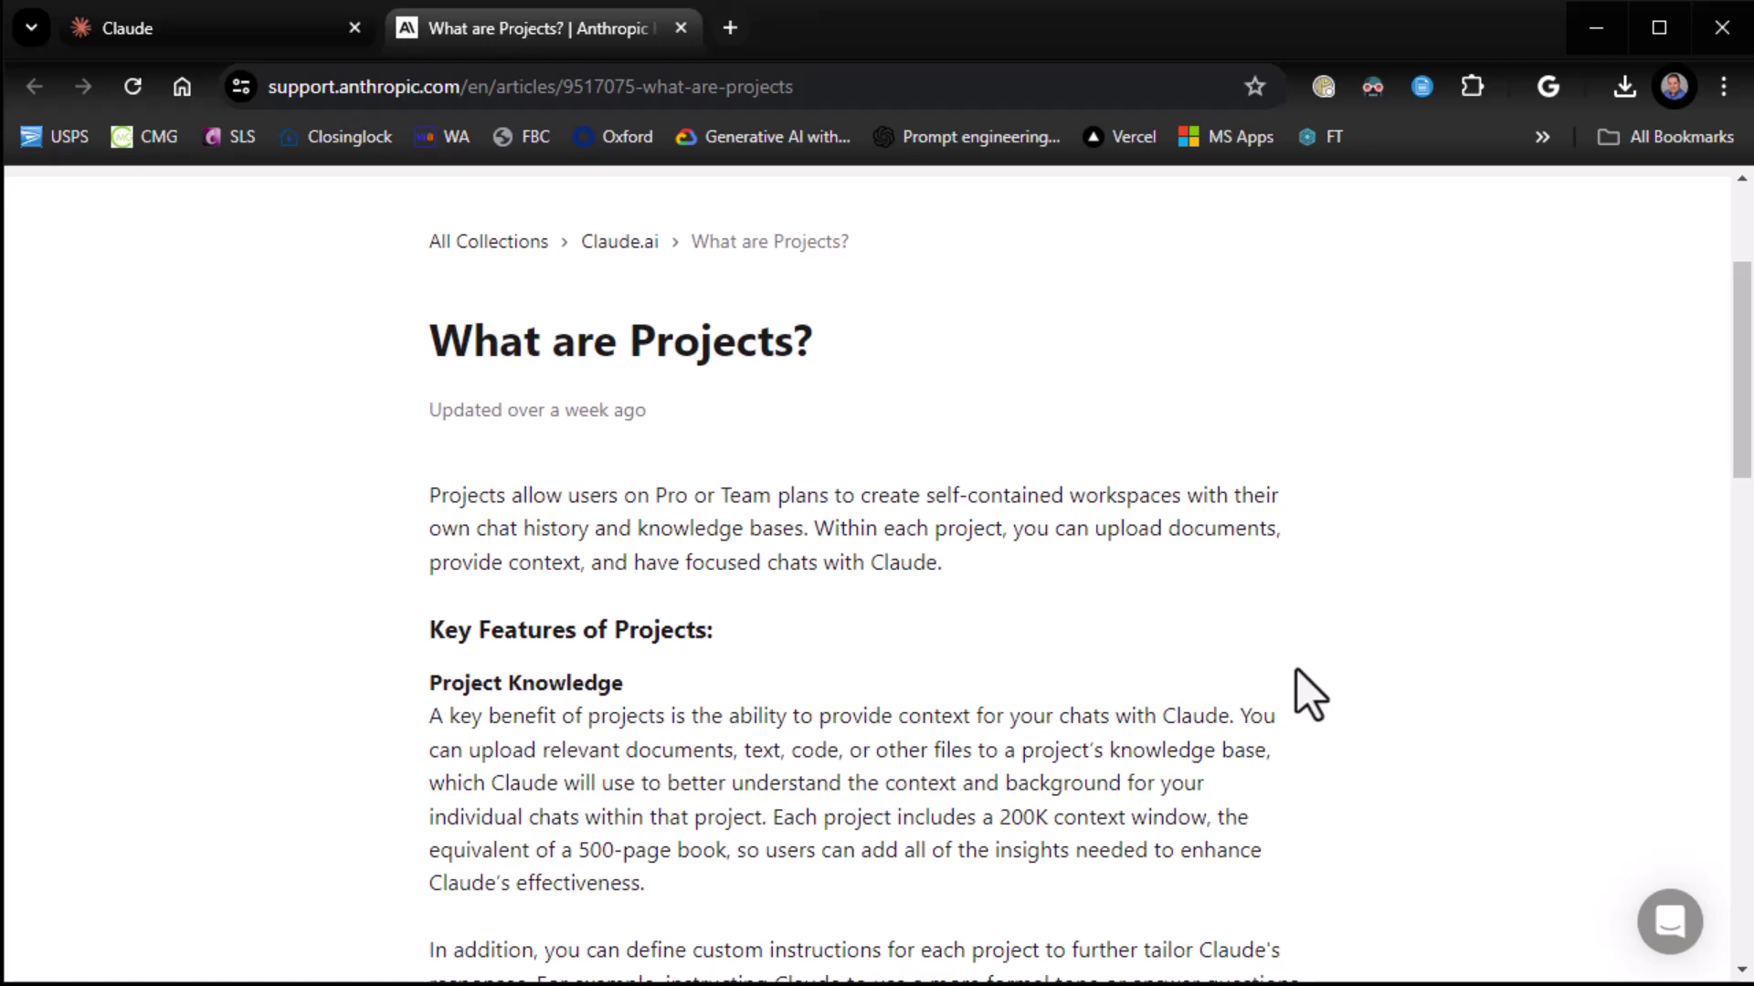
pyautogui.scroll(-1, 1297, 671)
pyautogui.scroll(-1, 1297, 671)
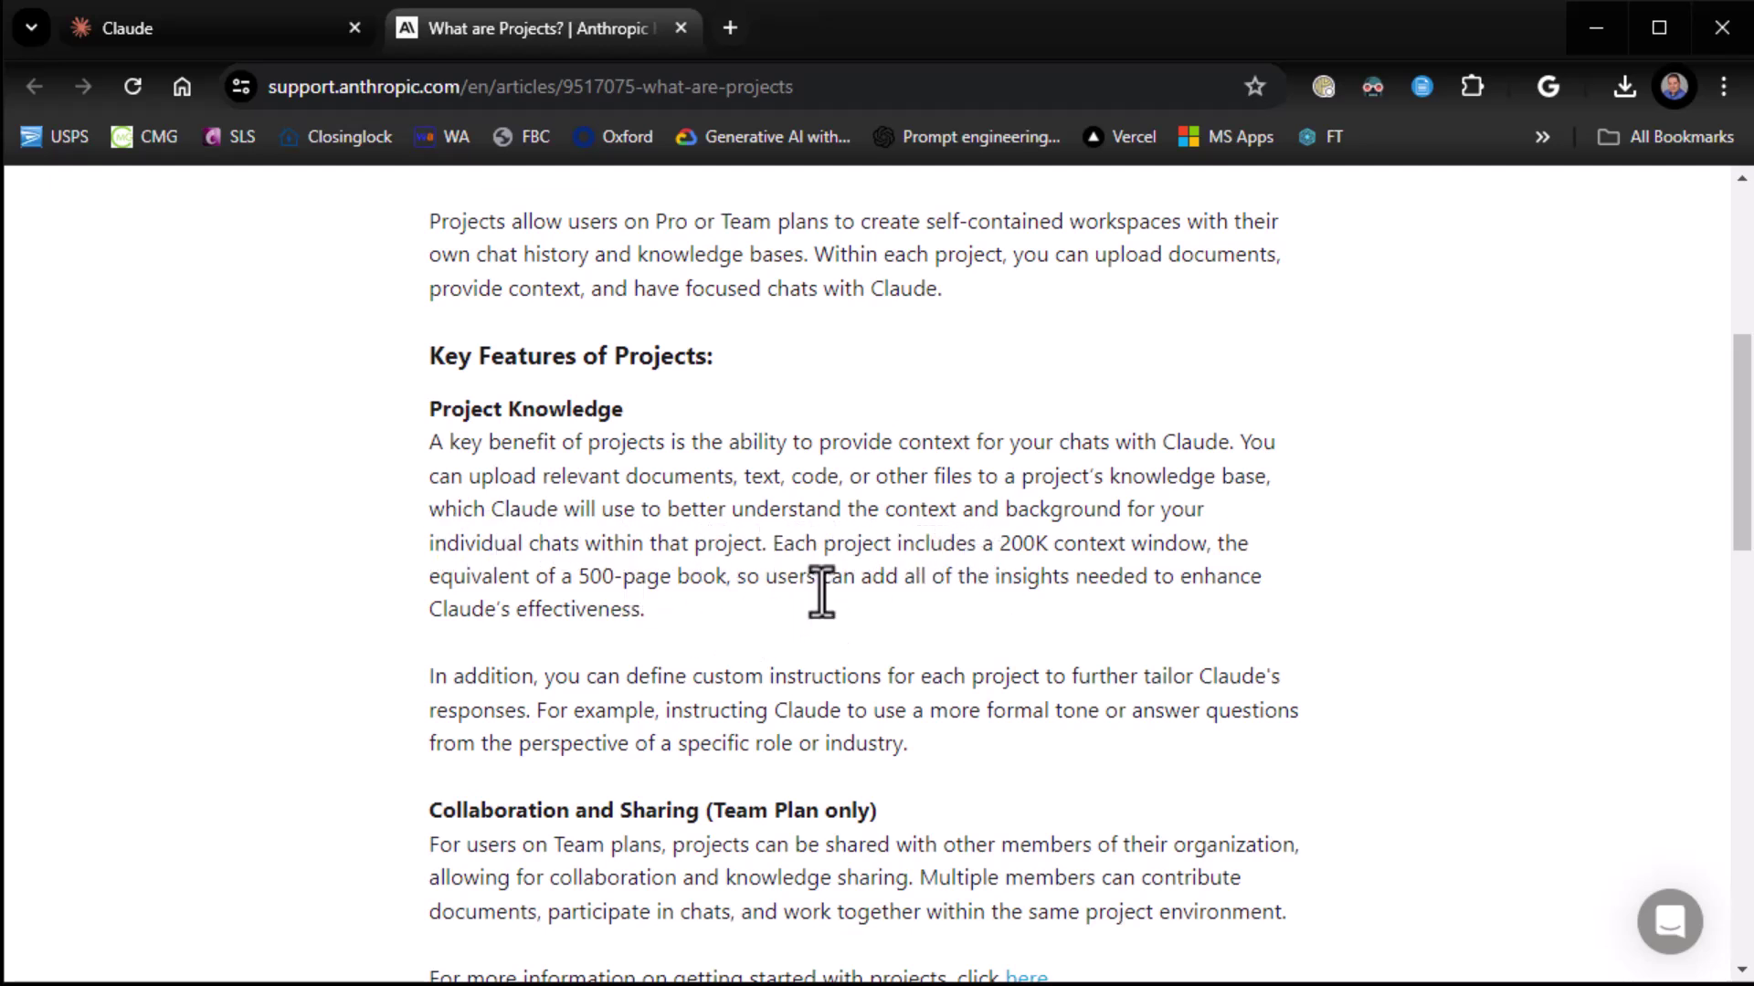
pyautogui.scroll(-1, 838, 623)
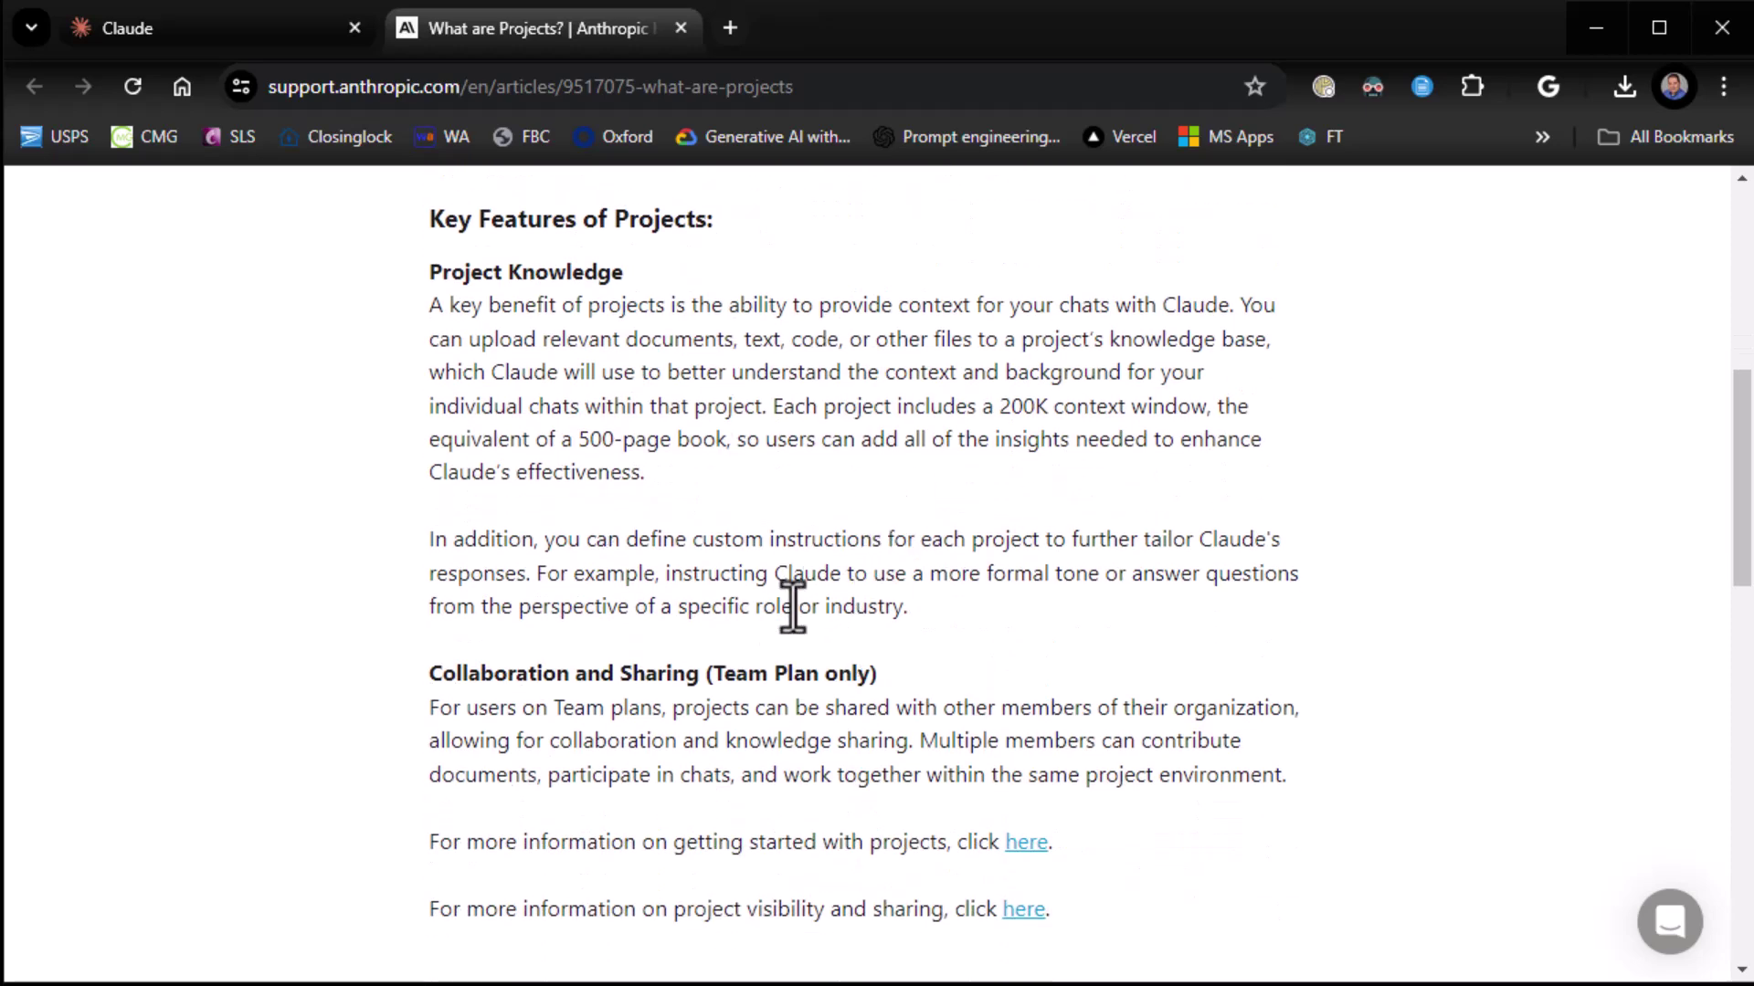
pyautogui.scroll(-3, 793, 607)
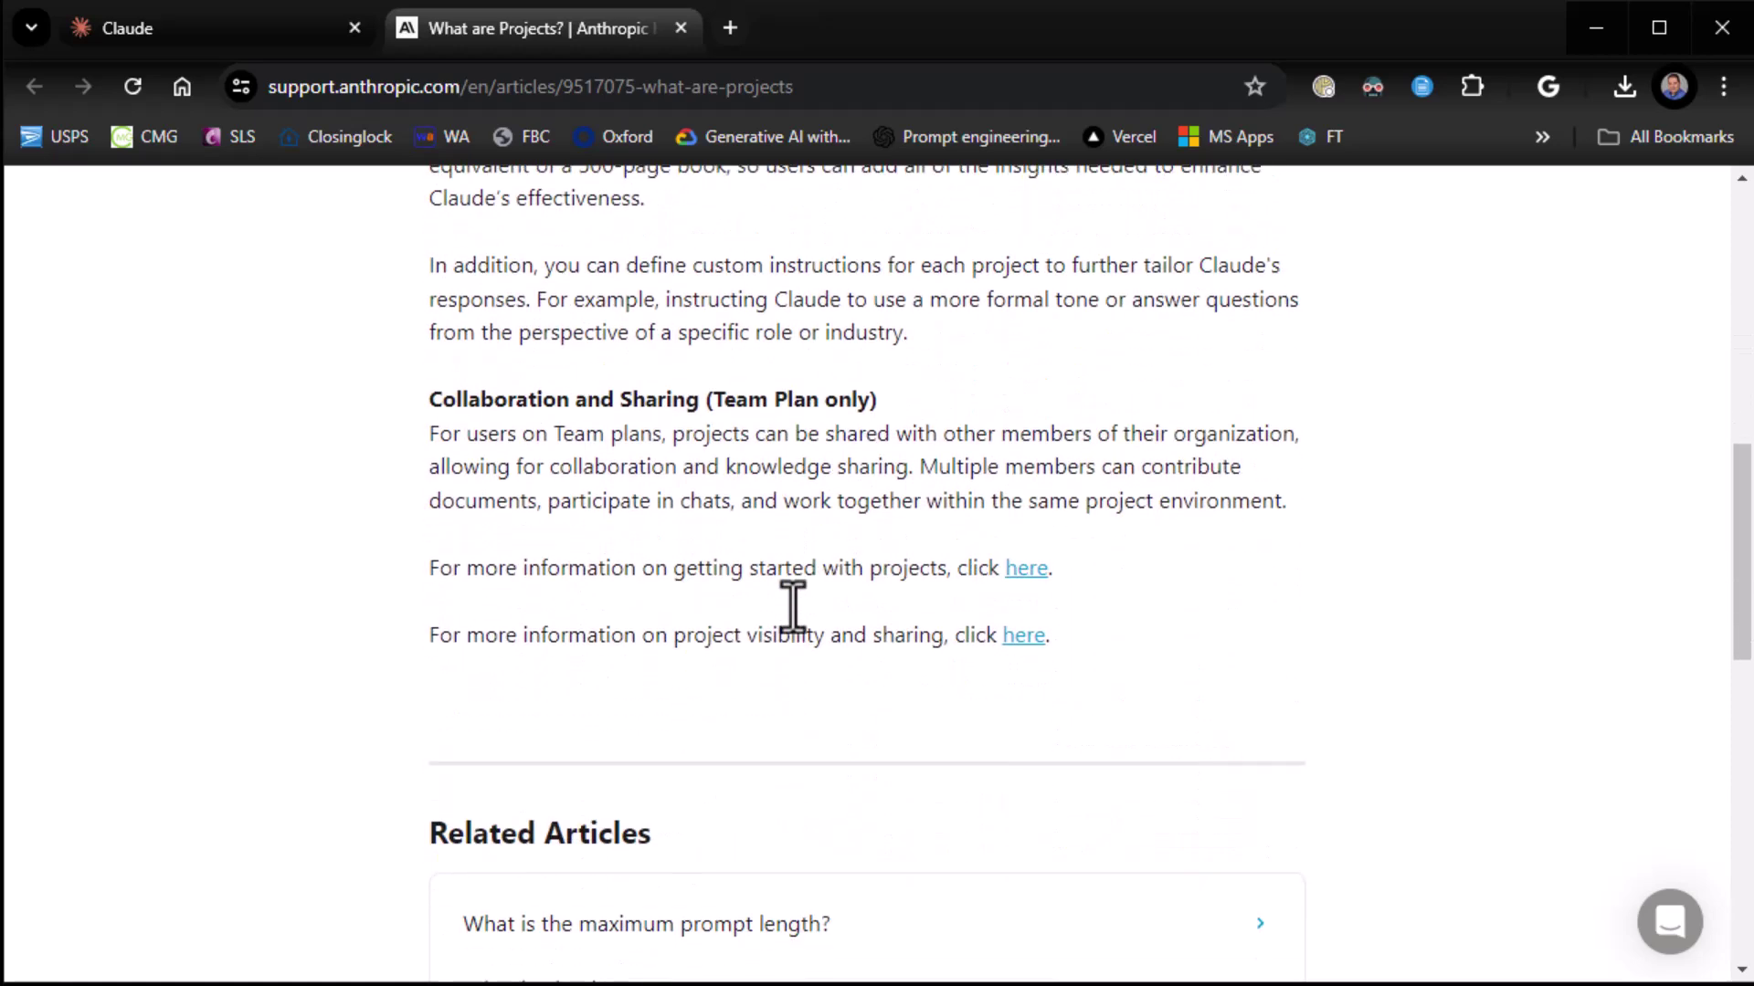
pyautogui.scroll(10, 793, 605)
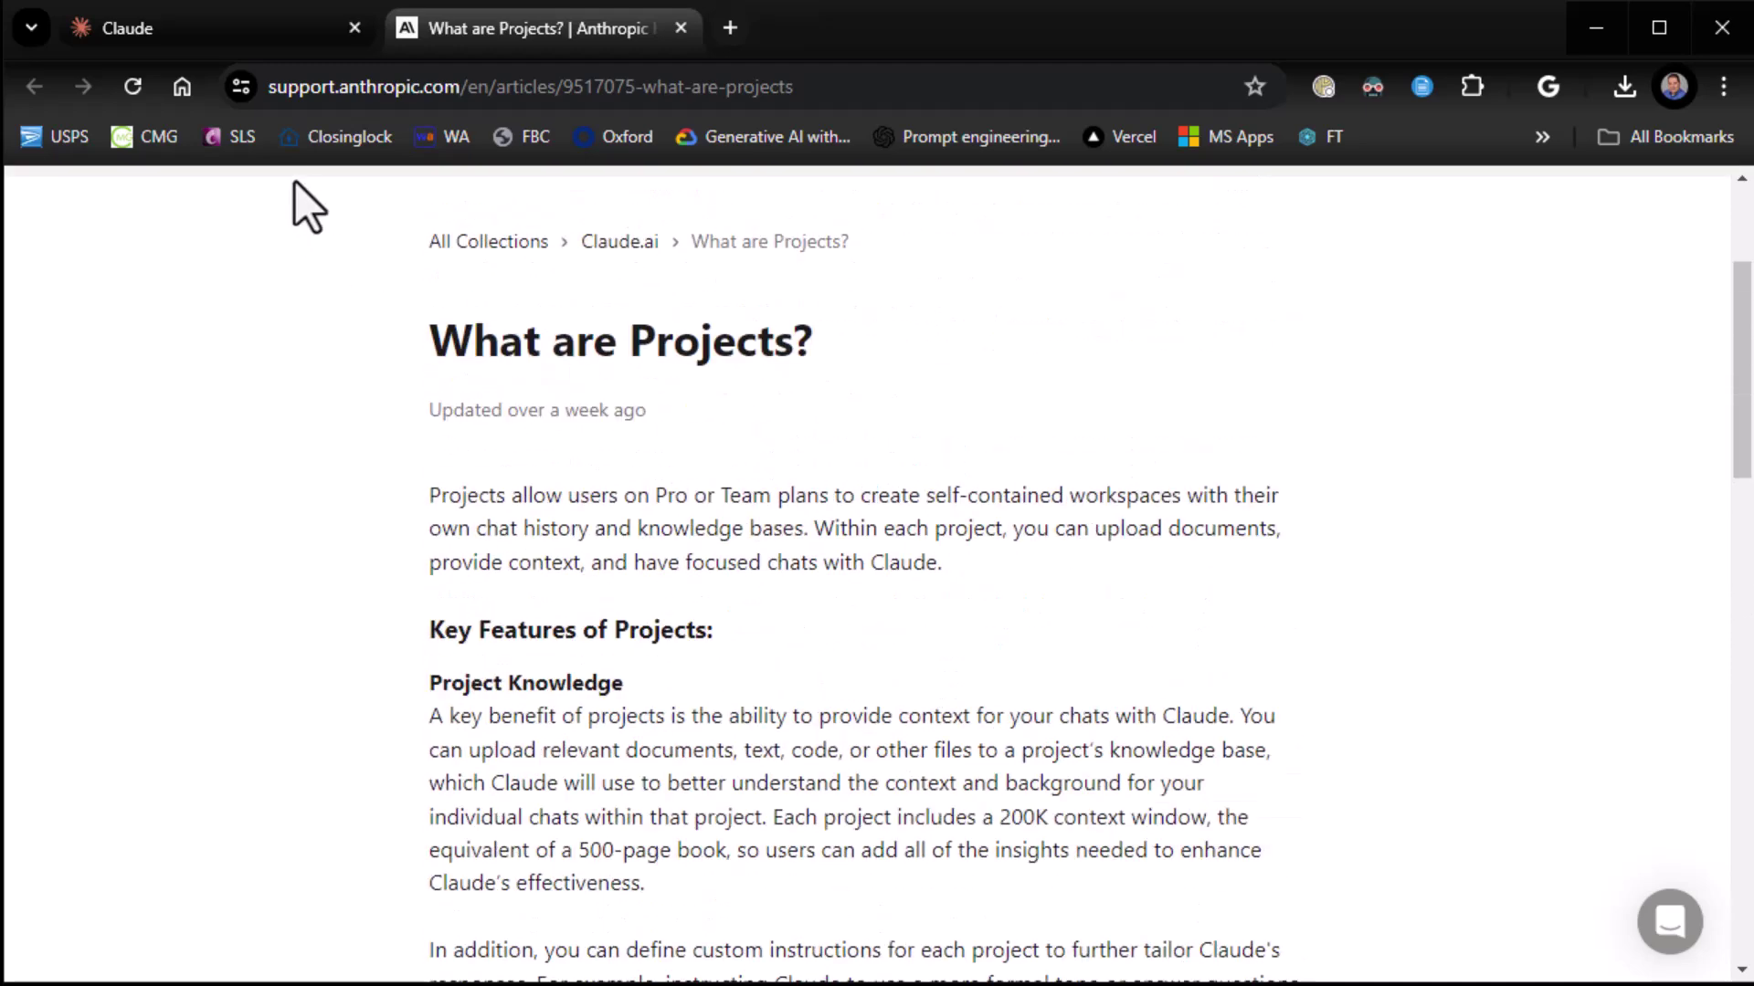
pyautogui.click(219, 27)
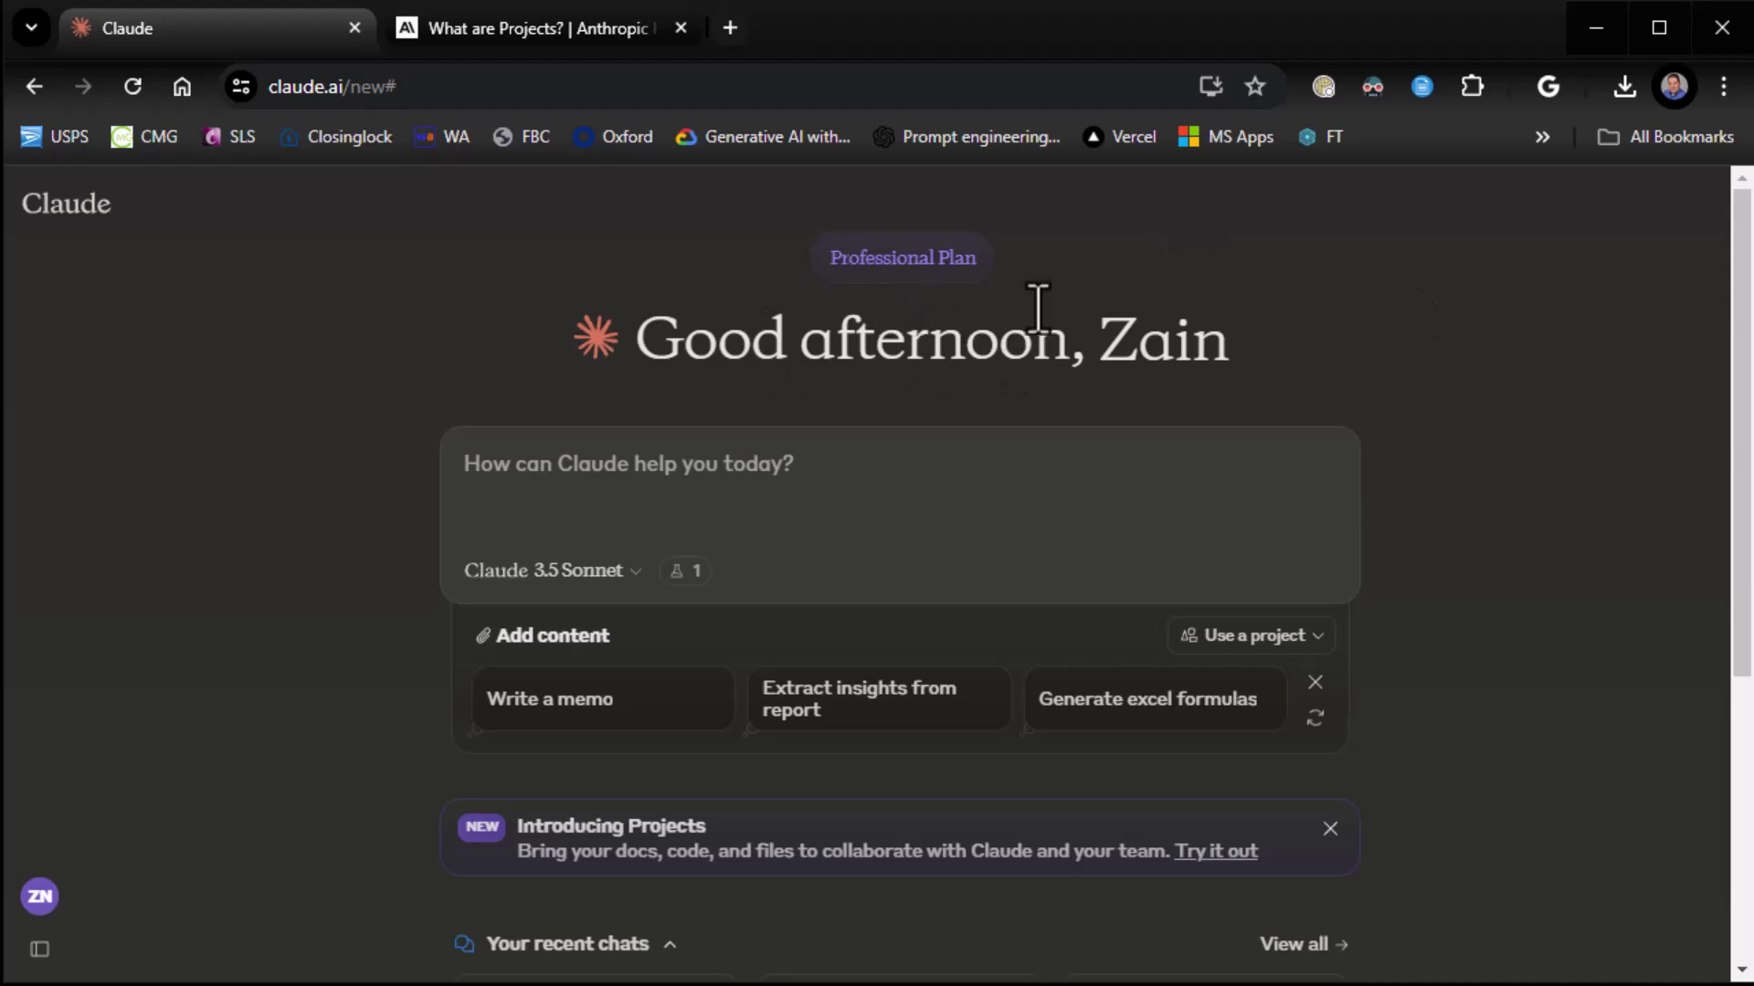
# Show the Projects list from Claude's sidebar
pyautogui.moveTo(103, 242)
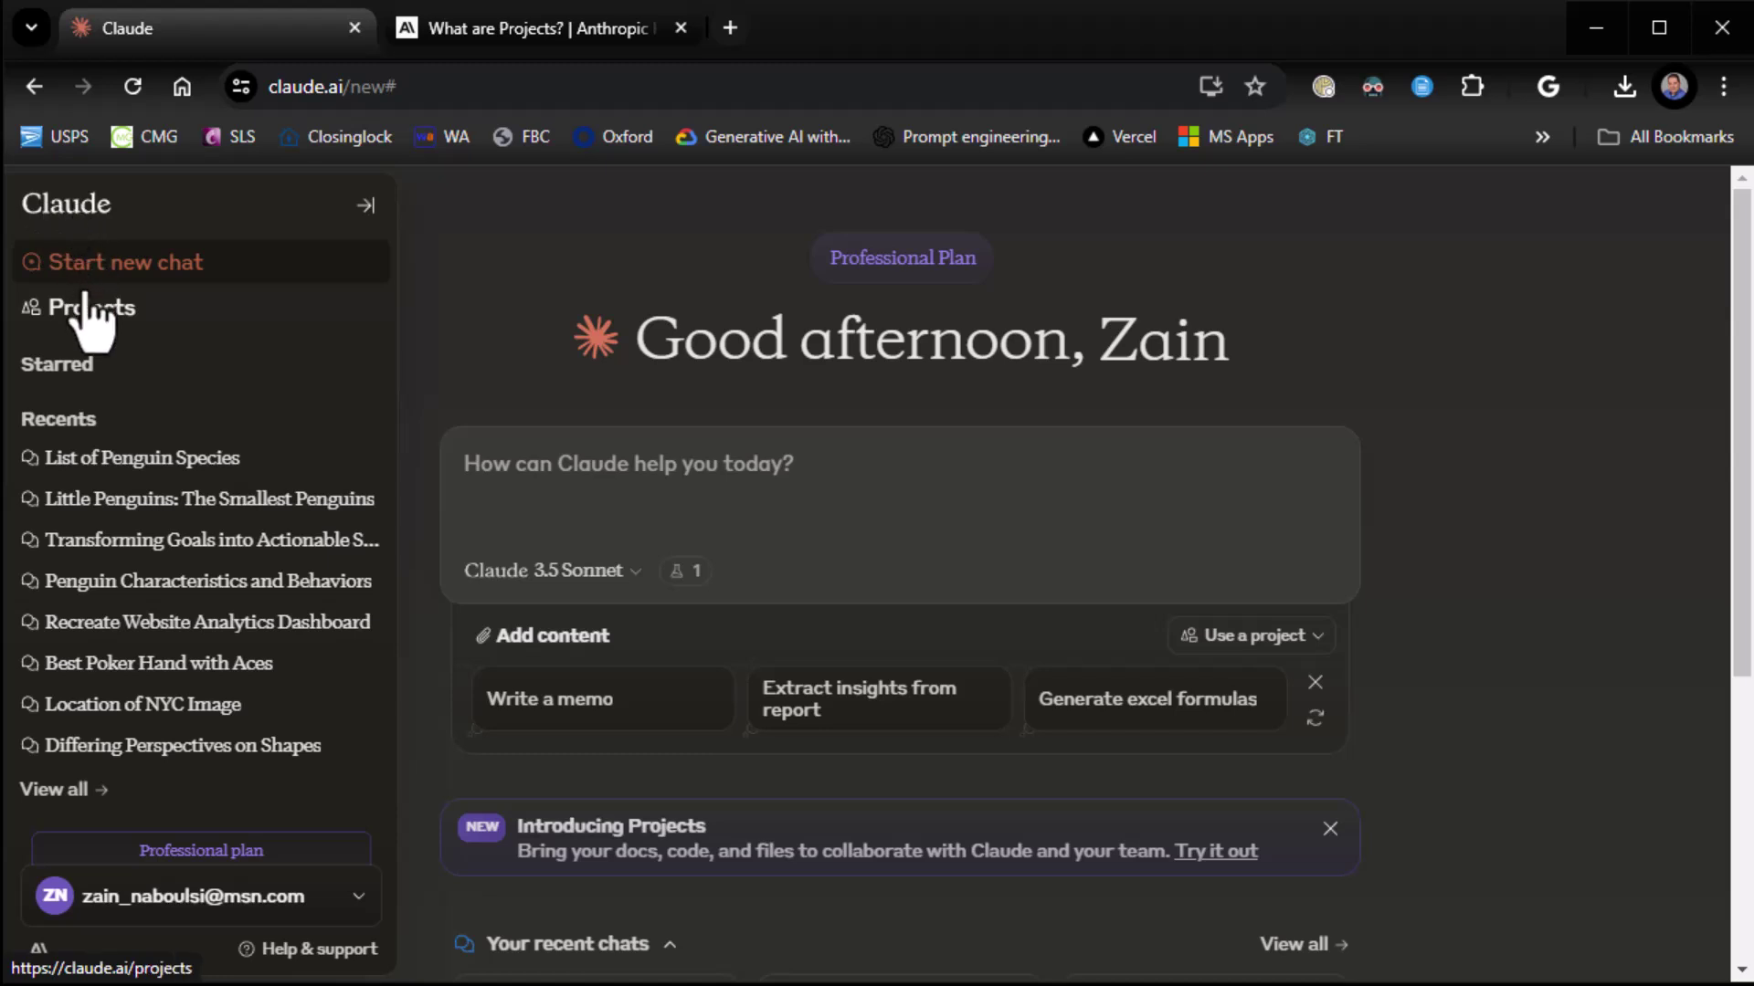
pyautogui.click(146, 315)
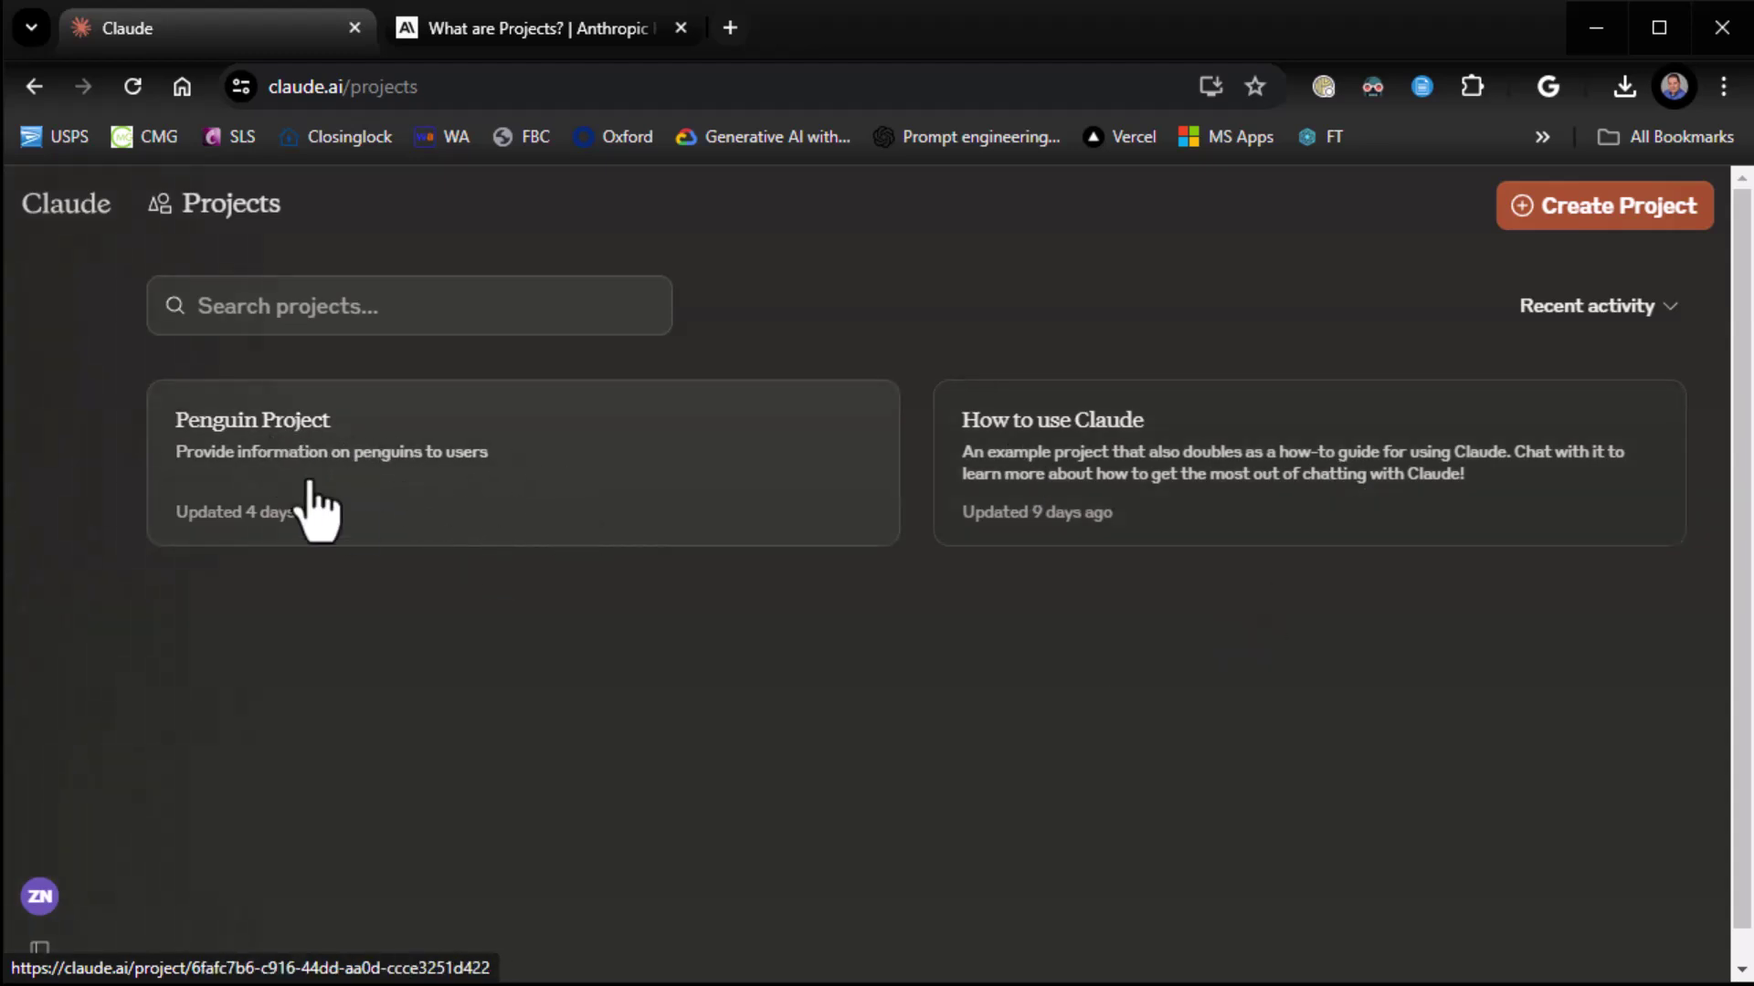
# Start a new project named 'Government Agencies Helper', correcting the name's typos
pyautogui.click(1562, 229)
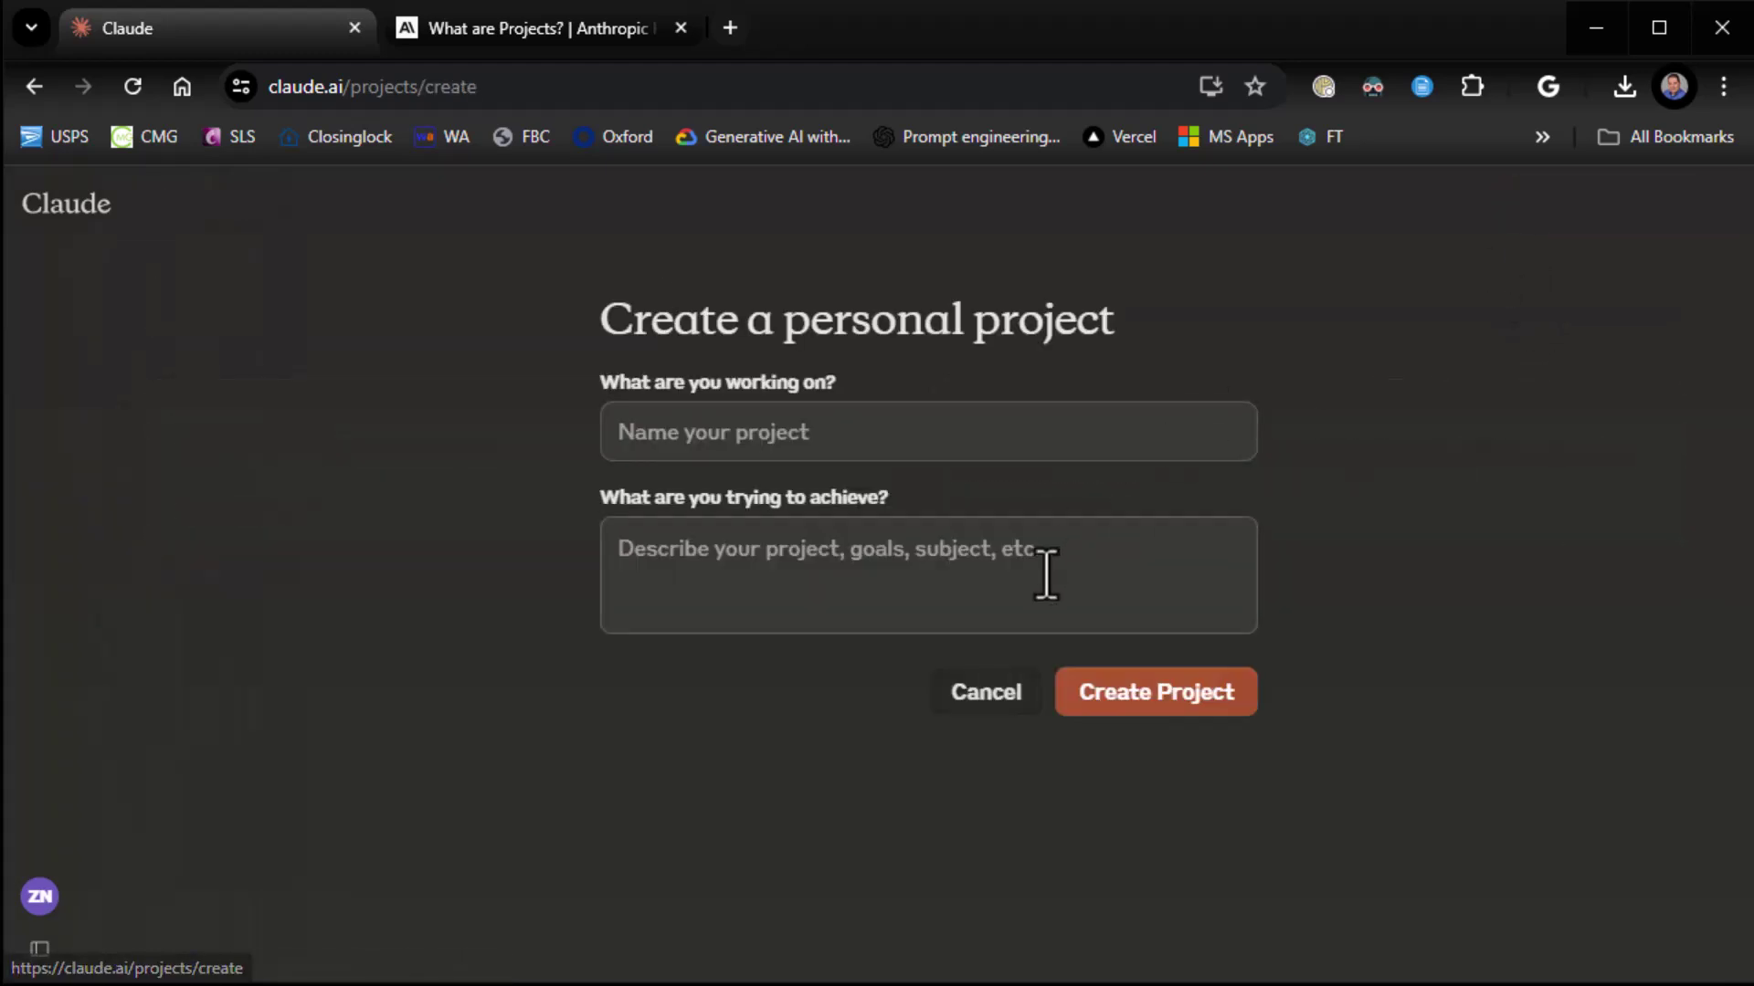
pyautogui.click(951, 440)
pyautogui.write('Gove')
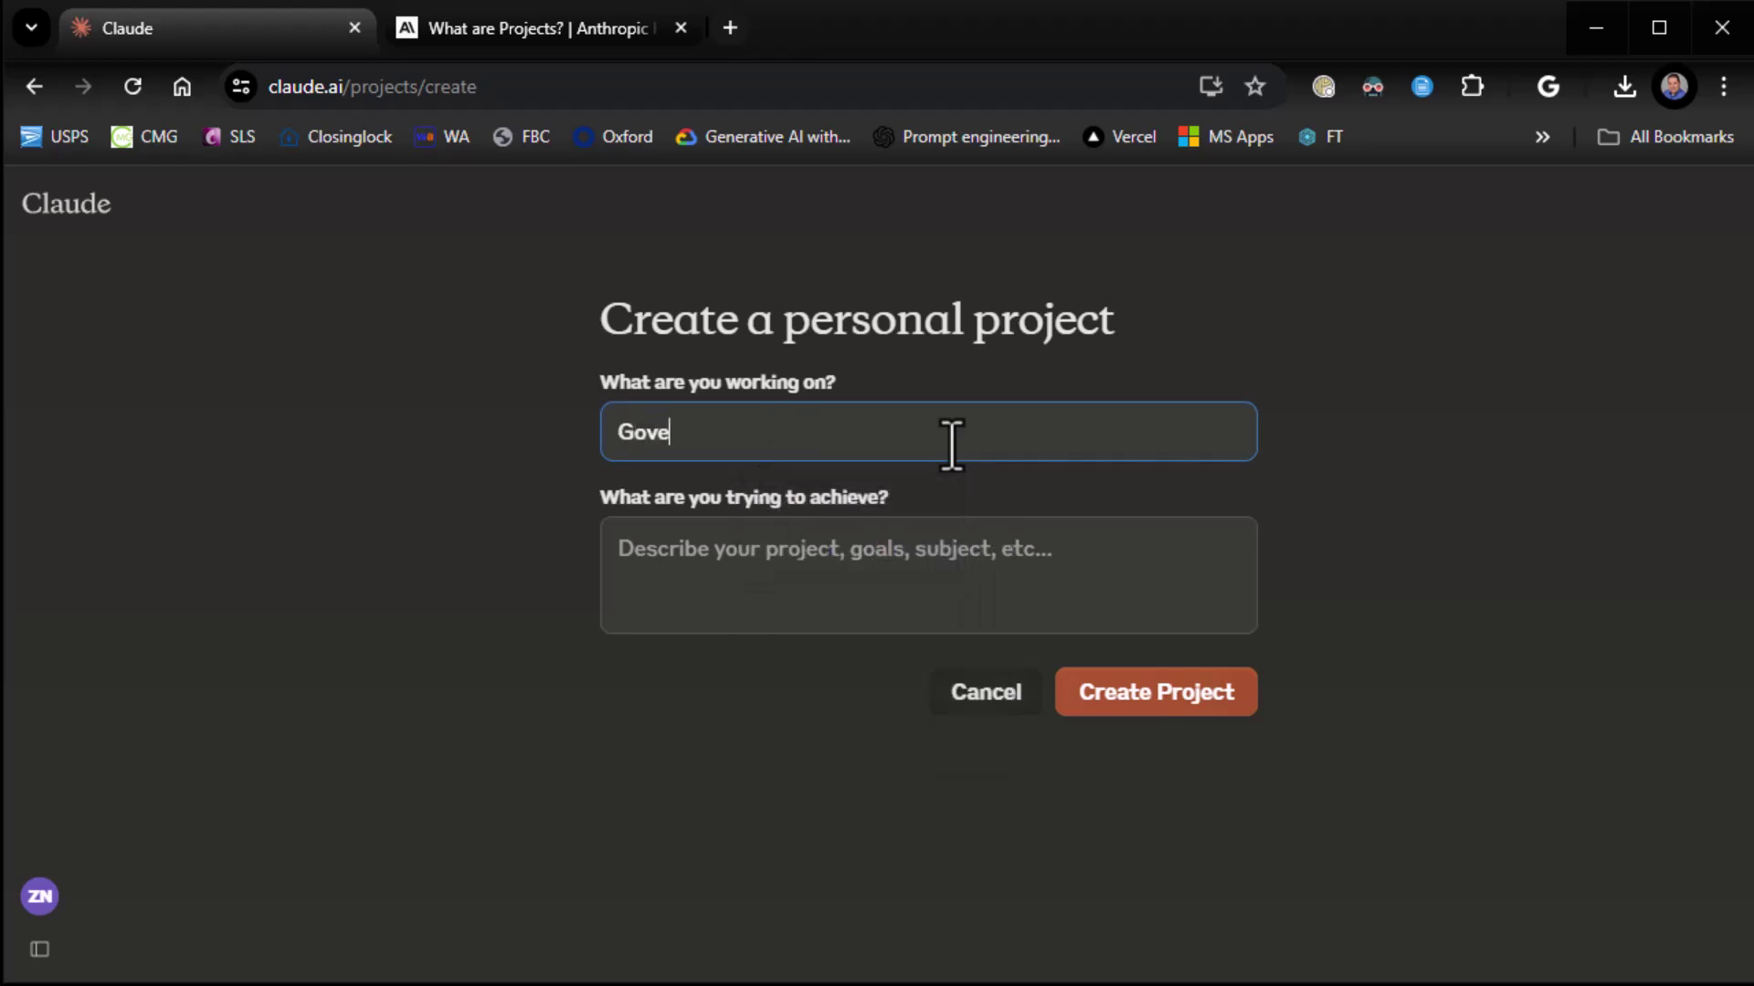
pyautogui.write('rnment AGencies Helper')
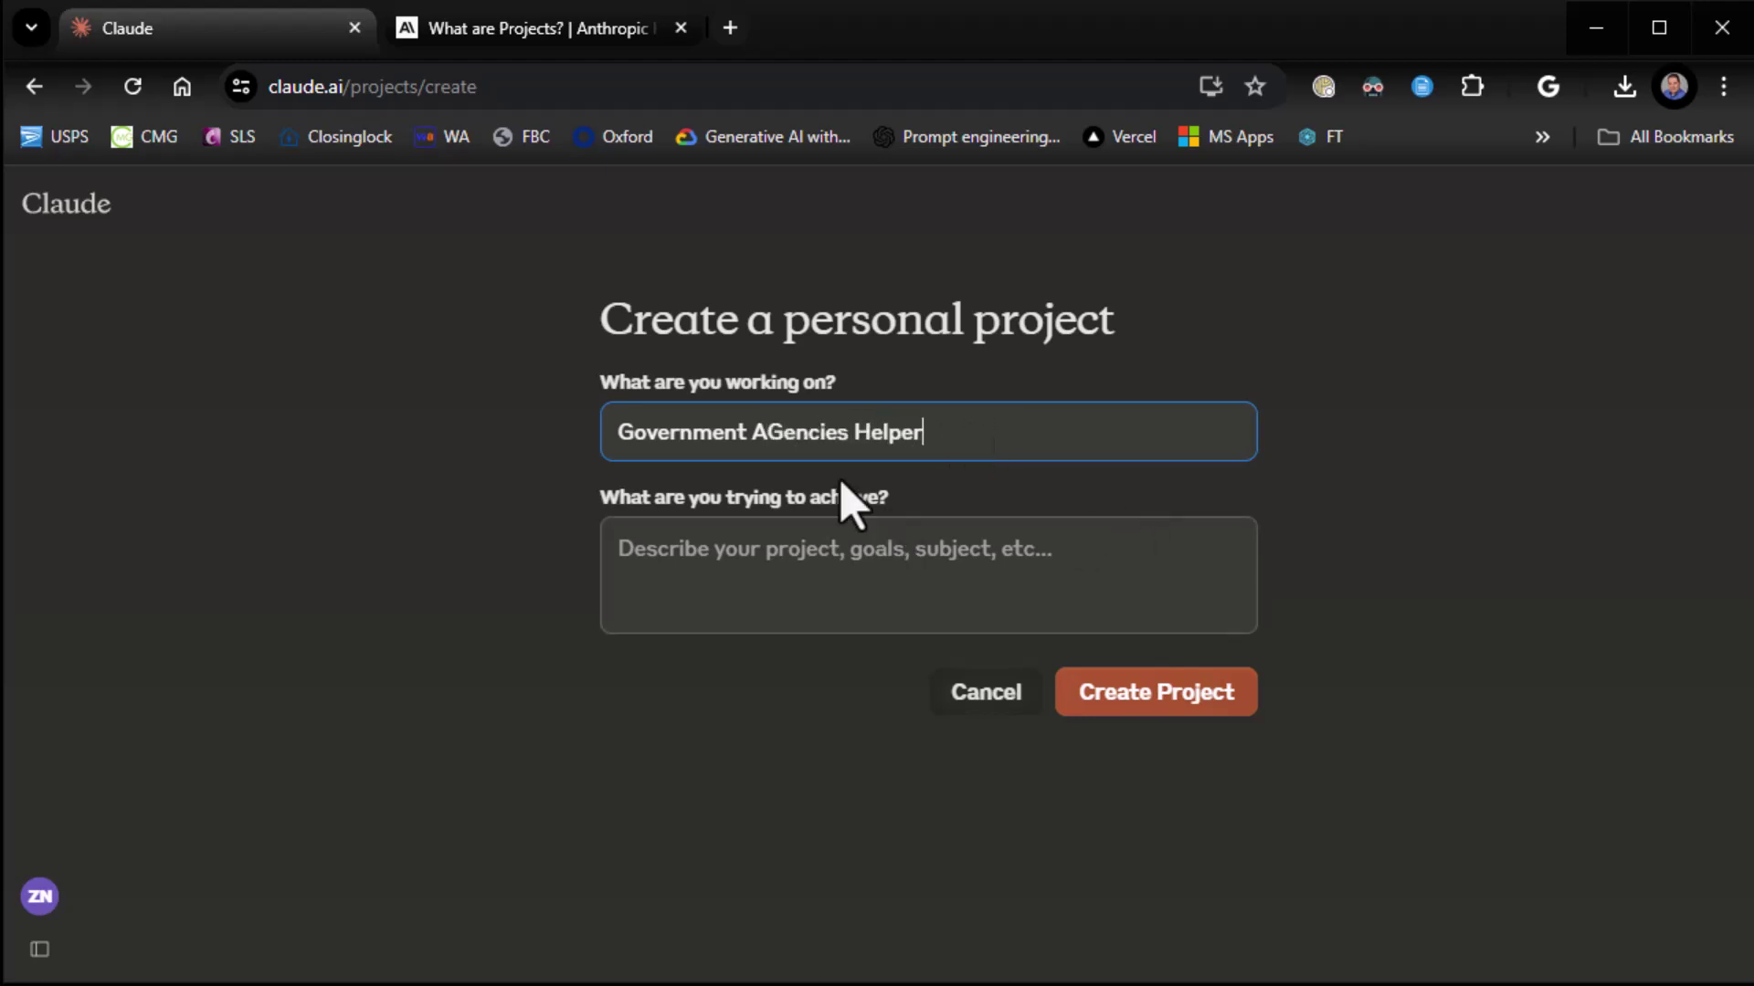
pyautogui.click(783, 440)
pyautogui.press('BackSpace')
pyautogui.write('g')
# Describe it as 'Used to get information on government agencies for users', fixing the spelling
pyautogui.click(930, 548)
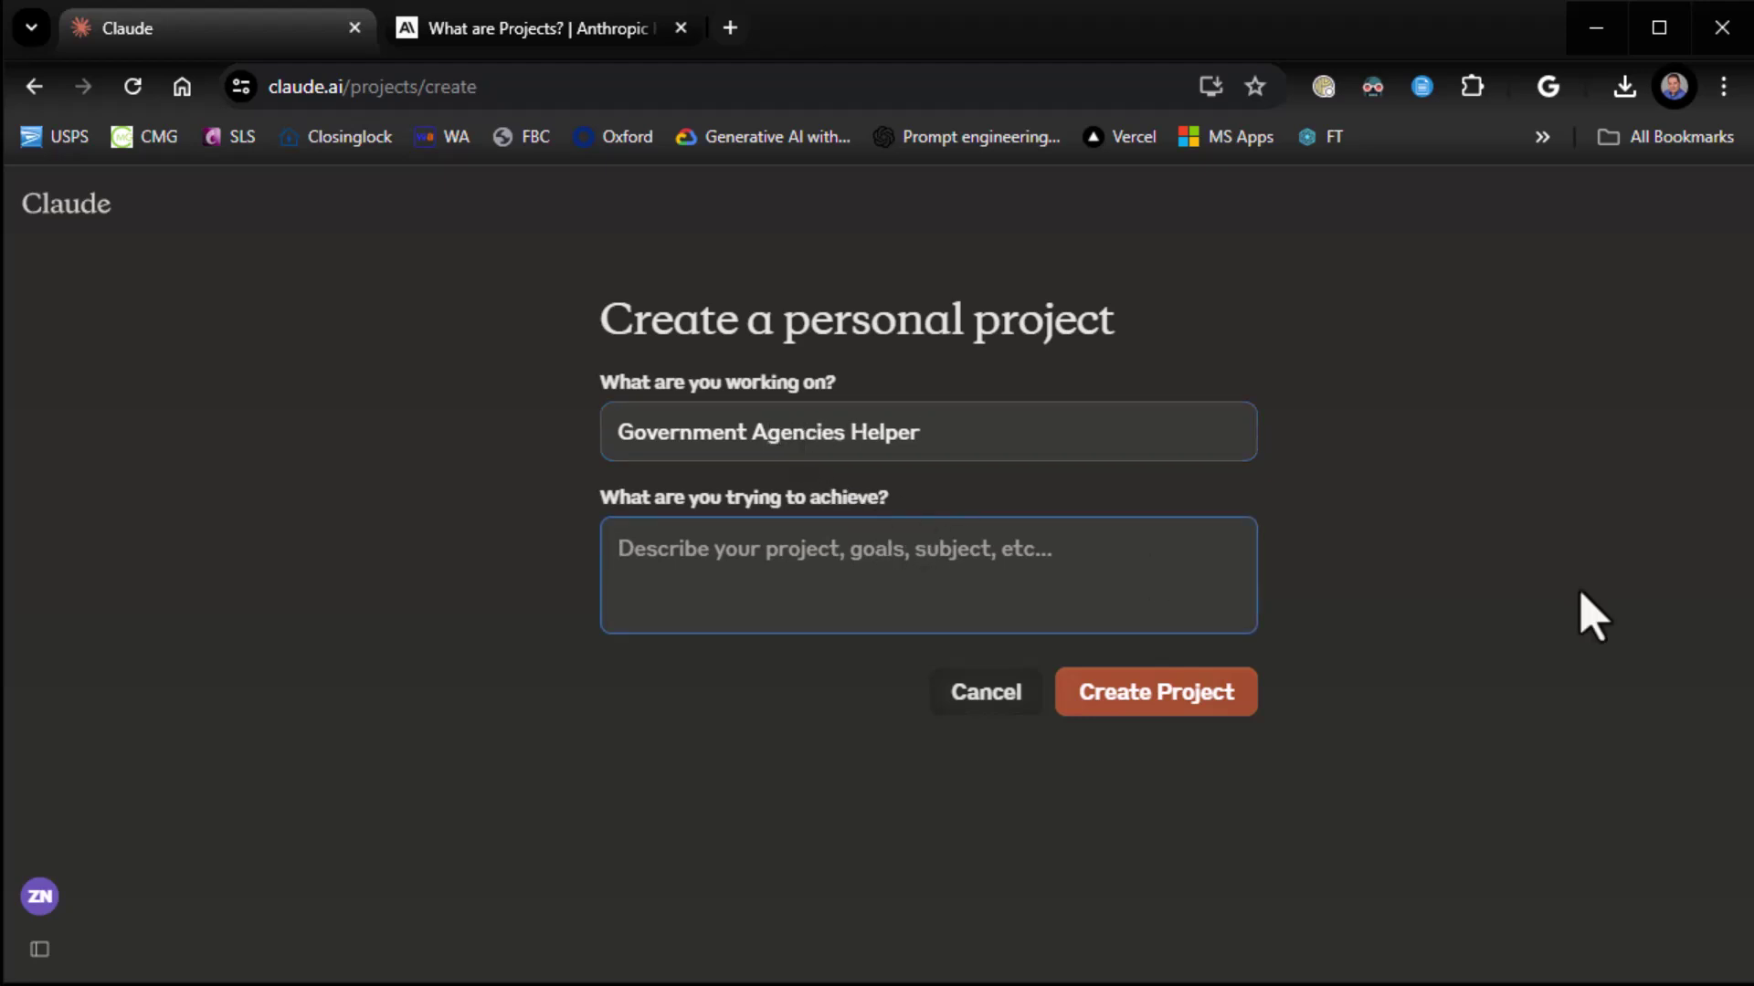
pyautogui.write('Used to')
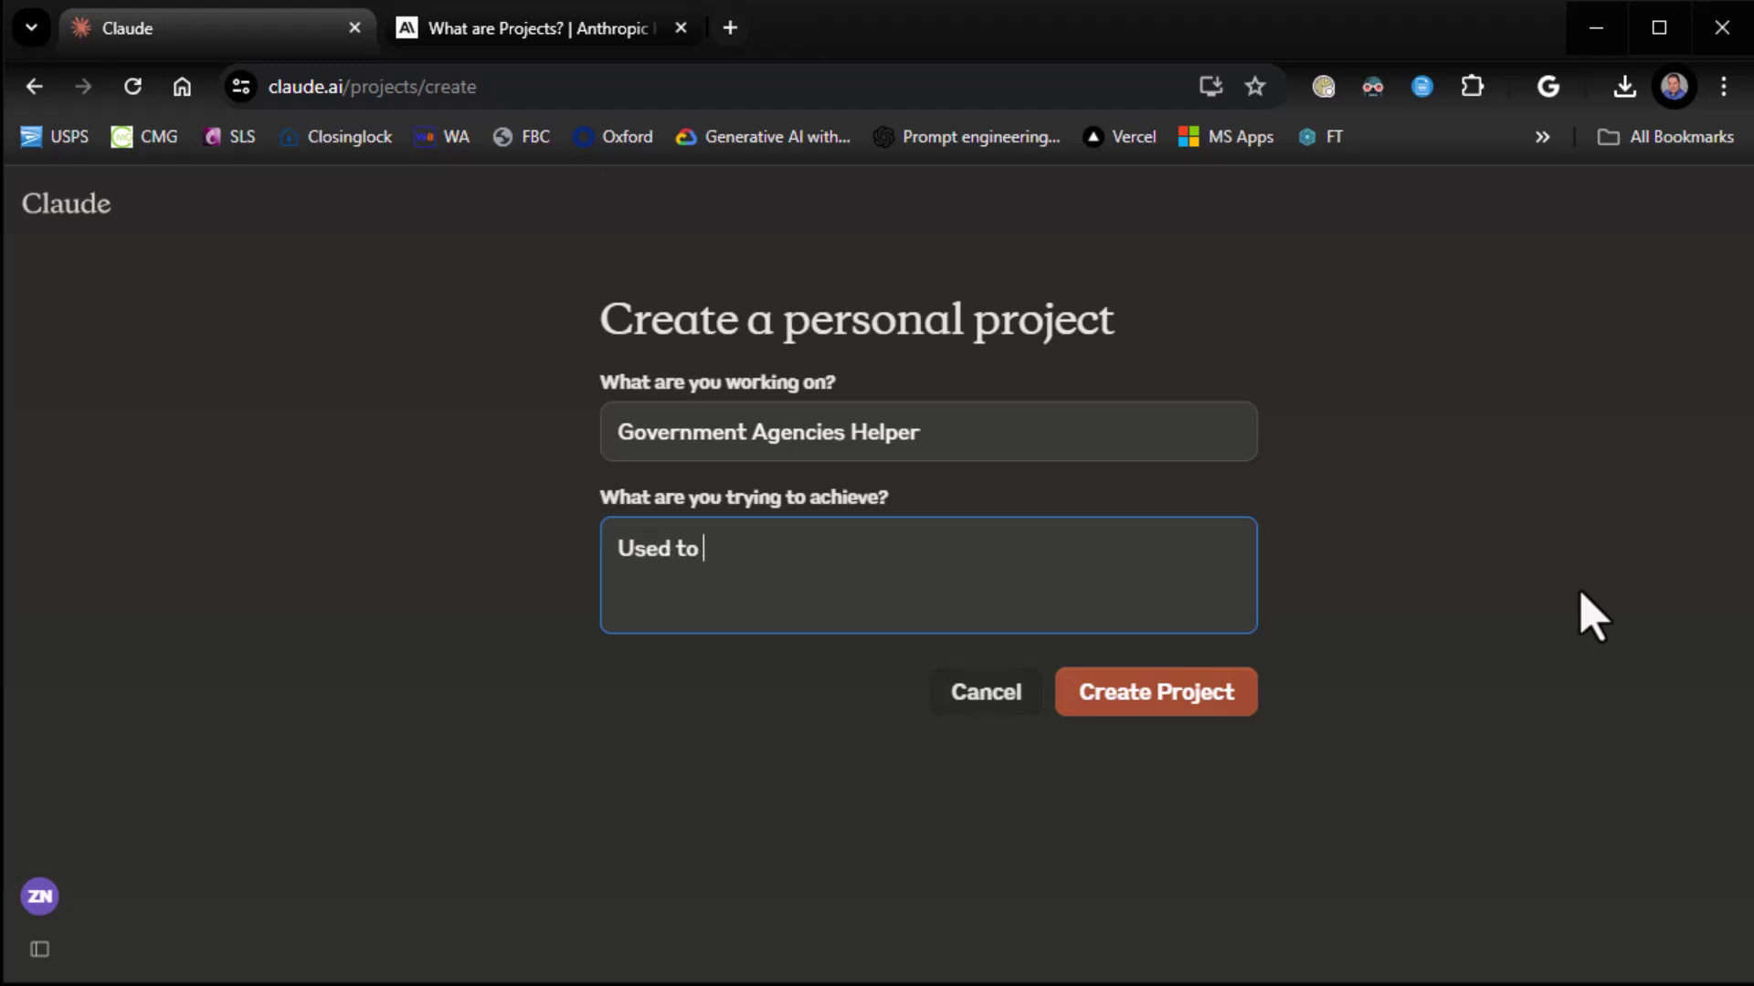
pyautogui.write(' get info')
pyautogui.press('BackSpace')
pyautogui.write('omation ')
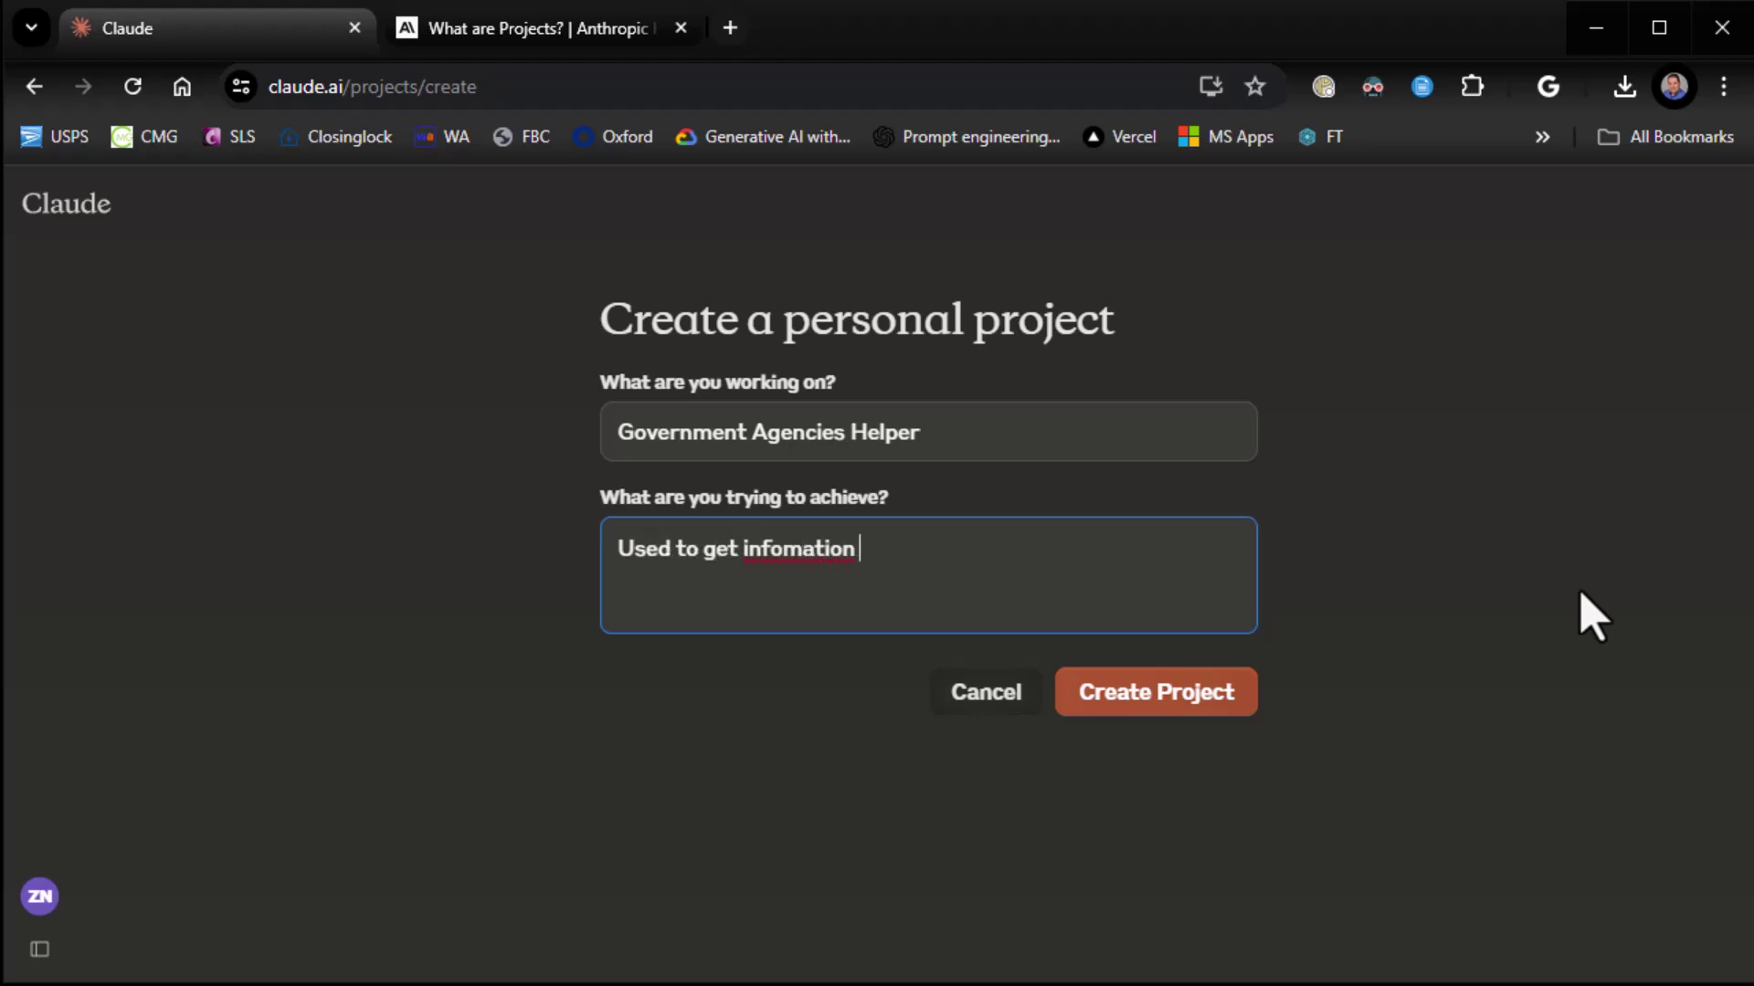
pyautogui.write('on governm')
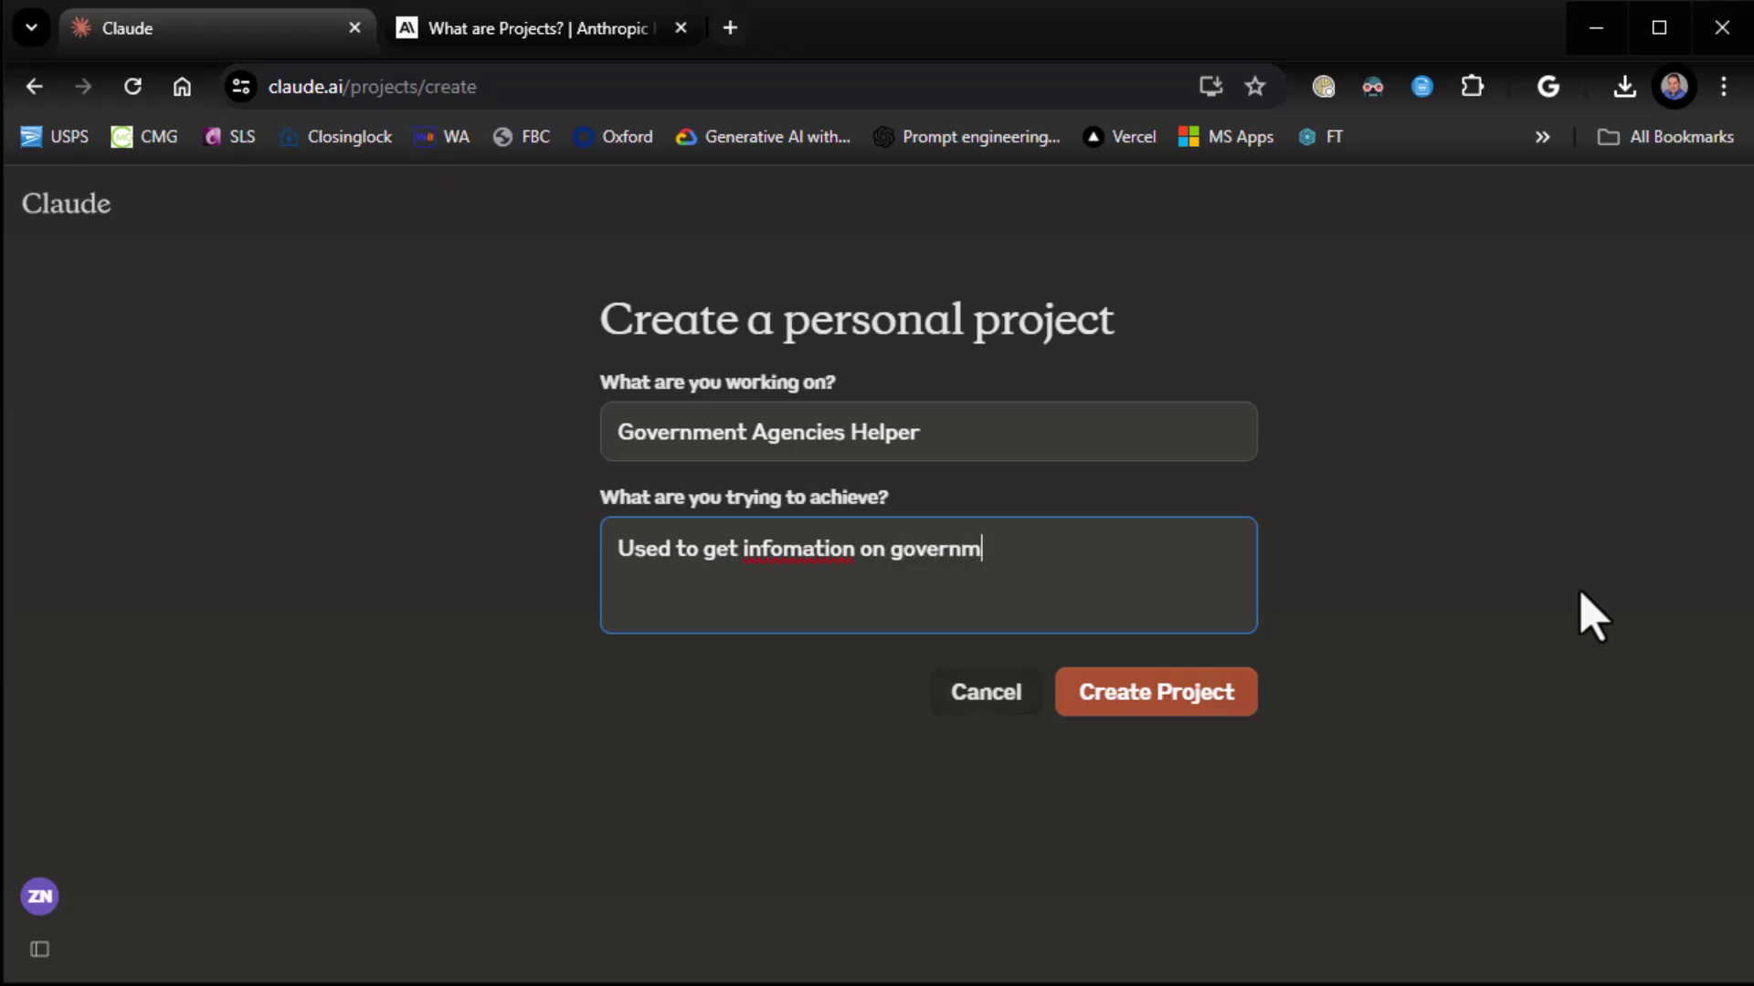
pyautogui.write('ent agencies')
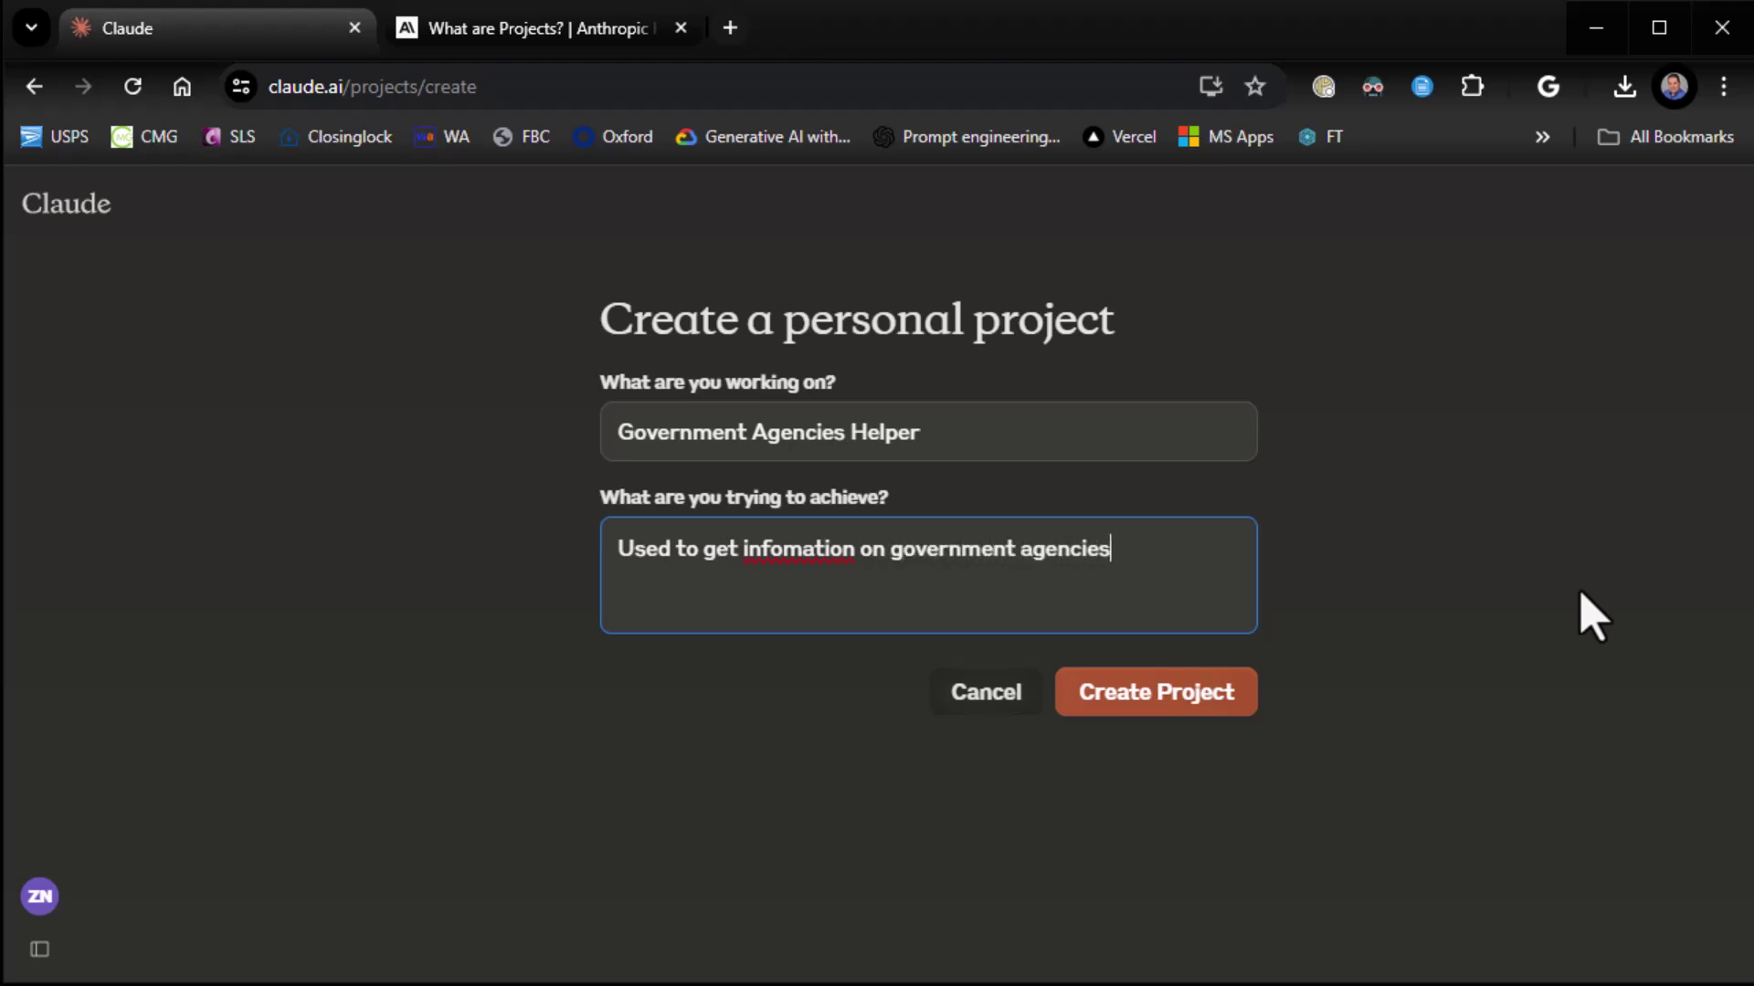
pyautogui.write(' for users')
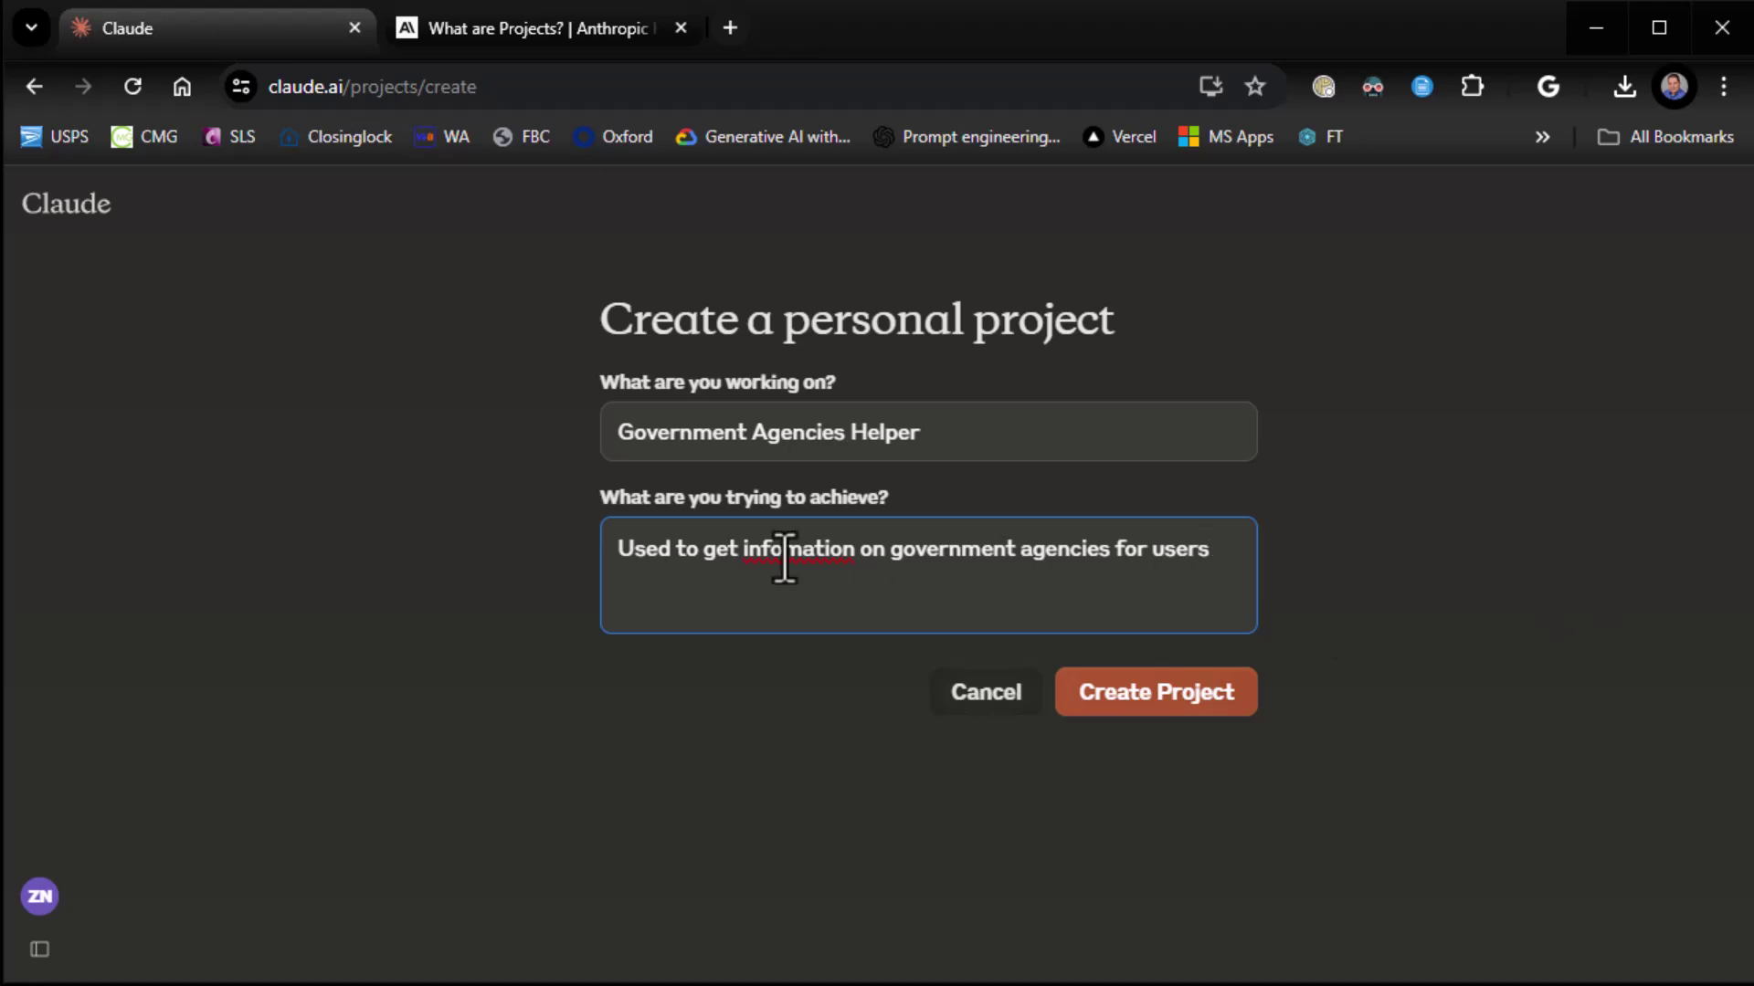
pyautogui.rightClick(785, 552)
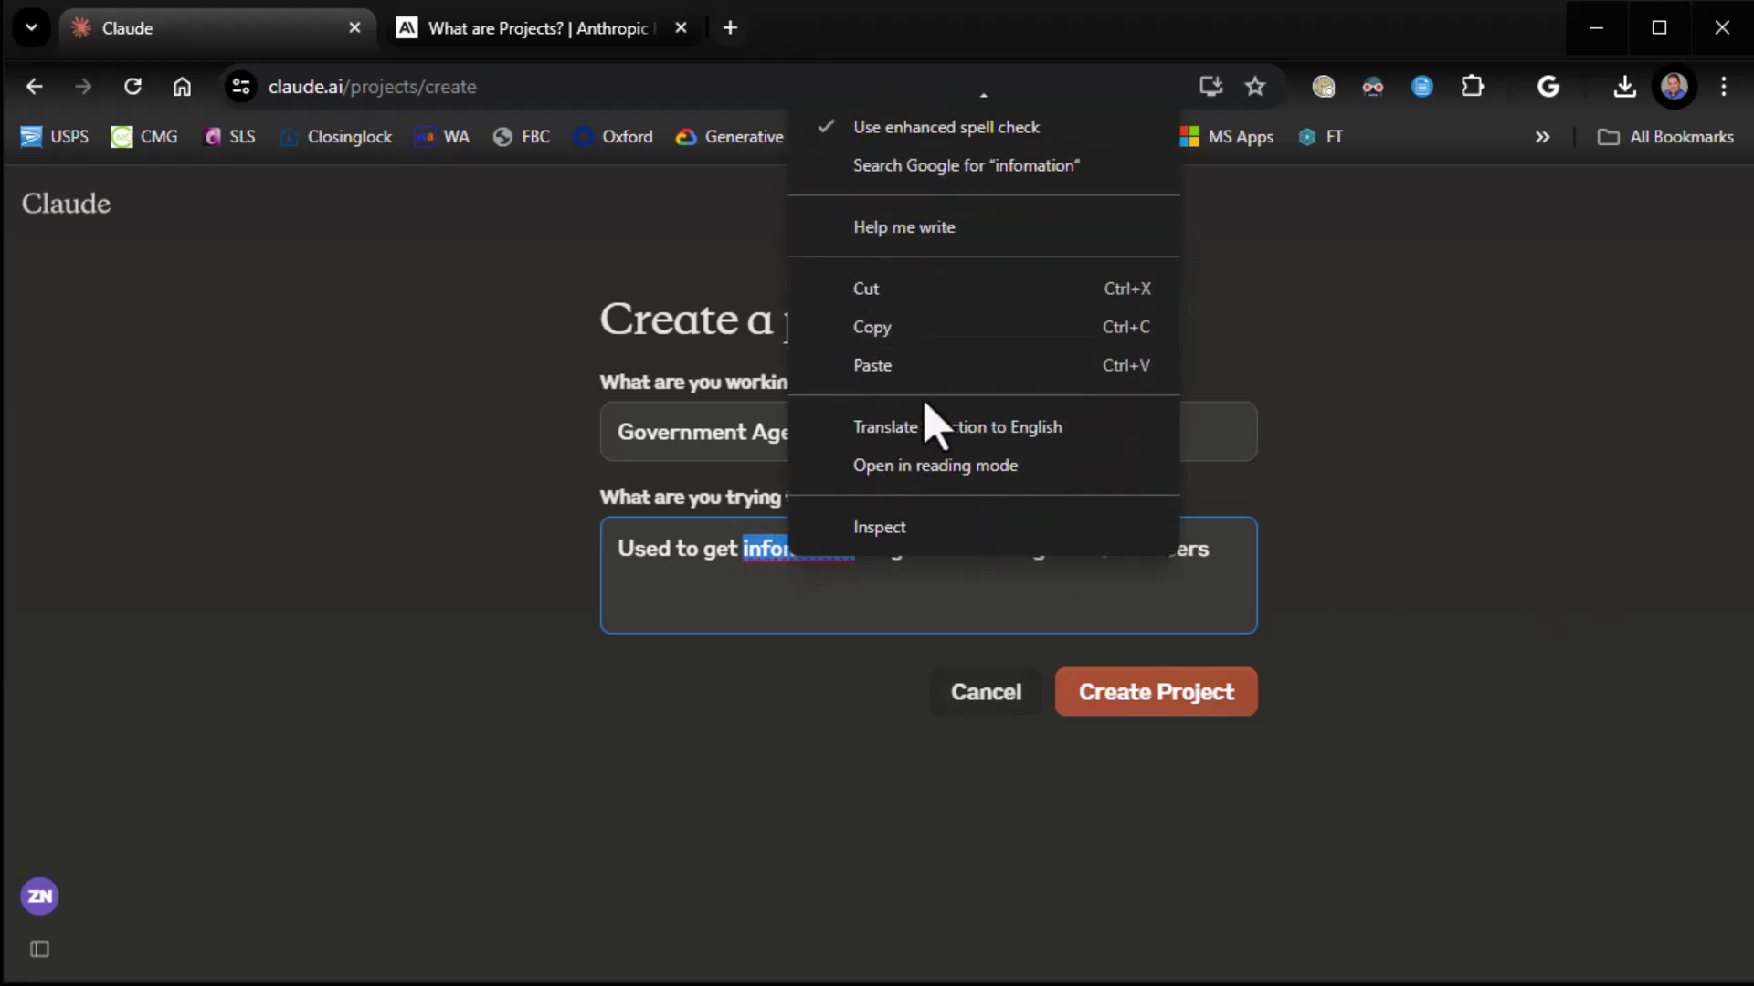
pyautogui.click(922, 97)
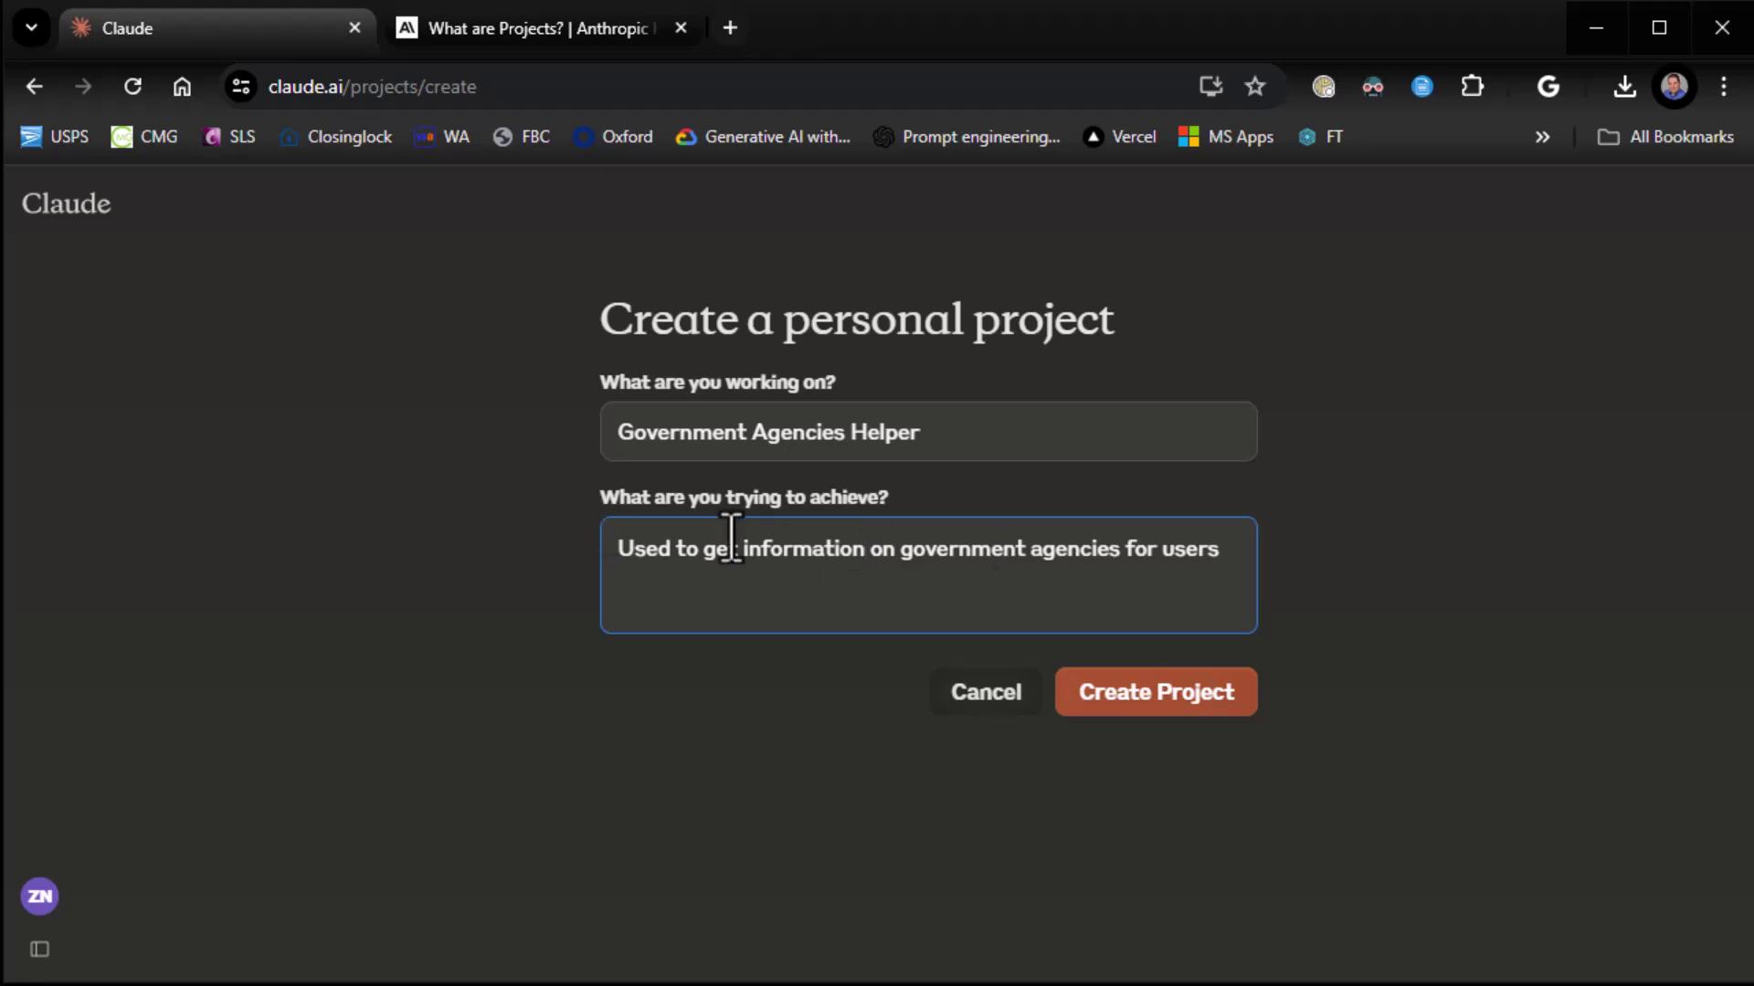
# Create the Government Agencies Helper project and wait for its empty project page
pyautogui.click(1178, 721)
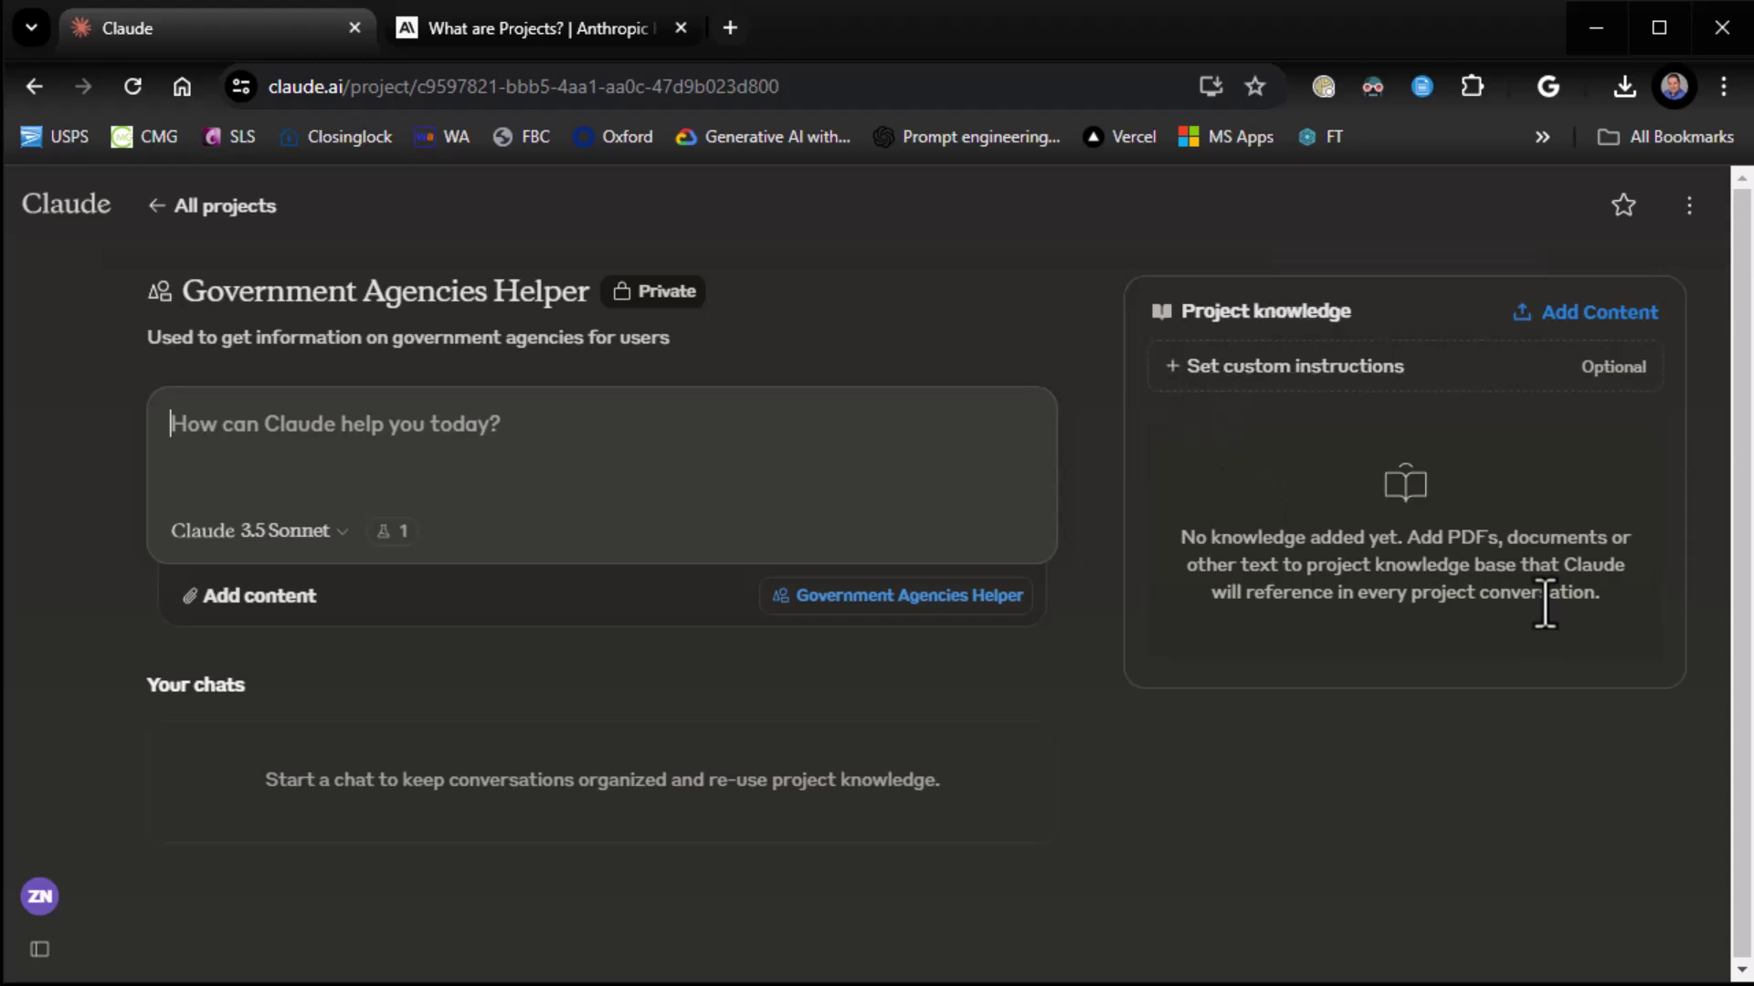
pyautogui.moveTo(110, 594)
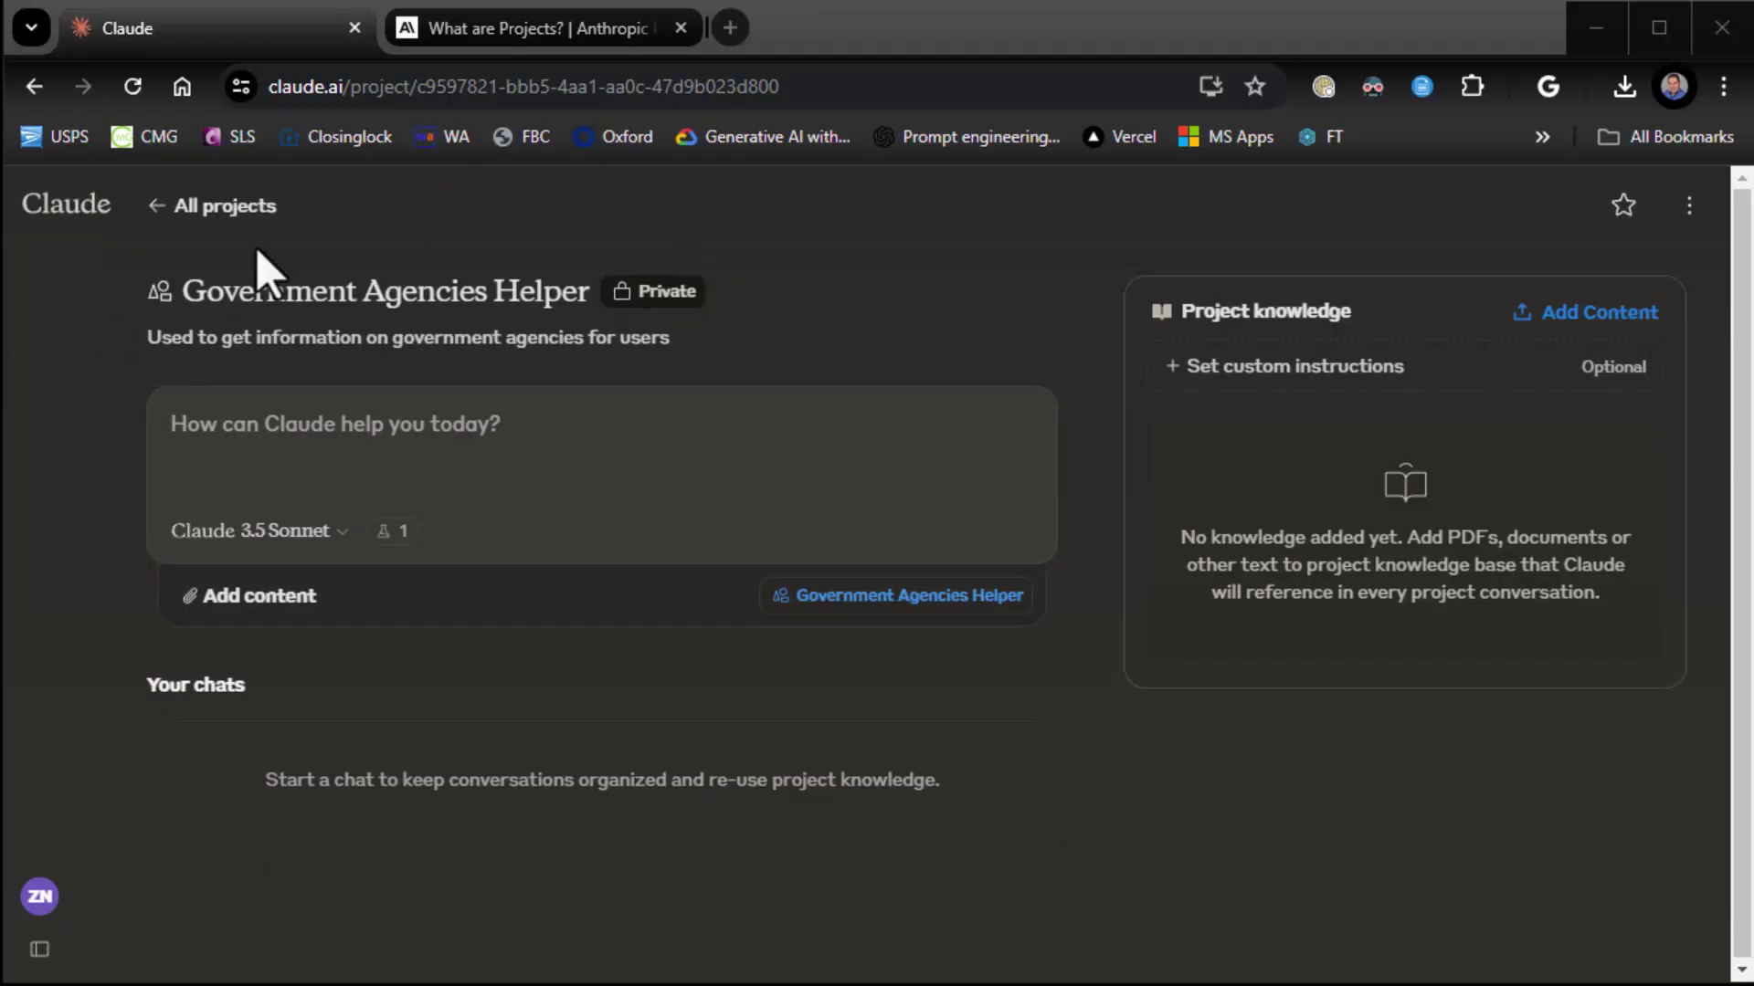
# Rename the artifacts PDF to 'Agency Listing and Contact Information.pdf' and minimize the folder window
pyautogui.moveTo(0, 305); pyautogui.dragTo(1110, 187)
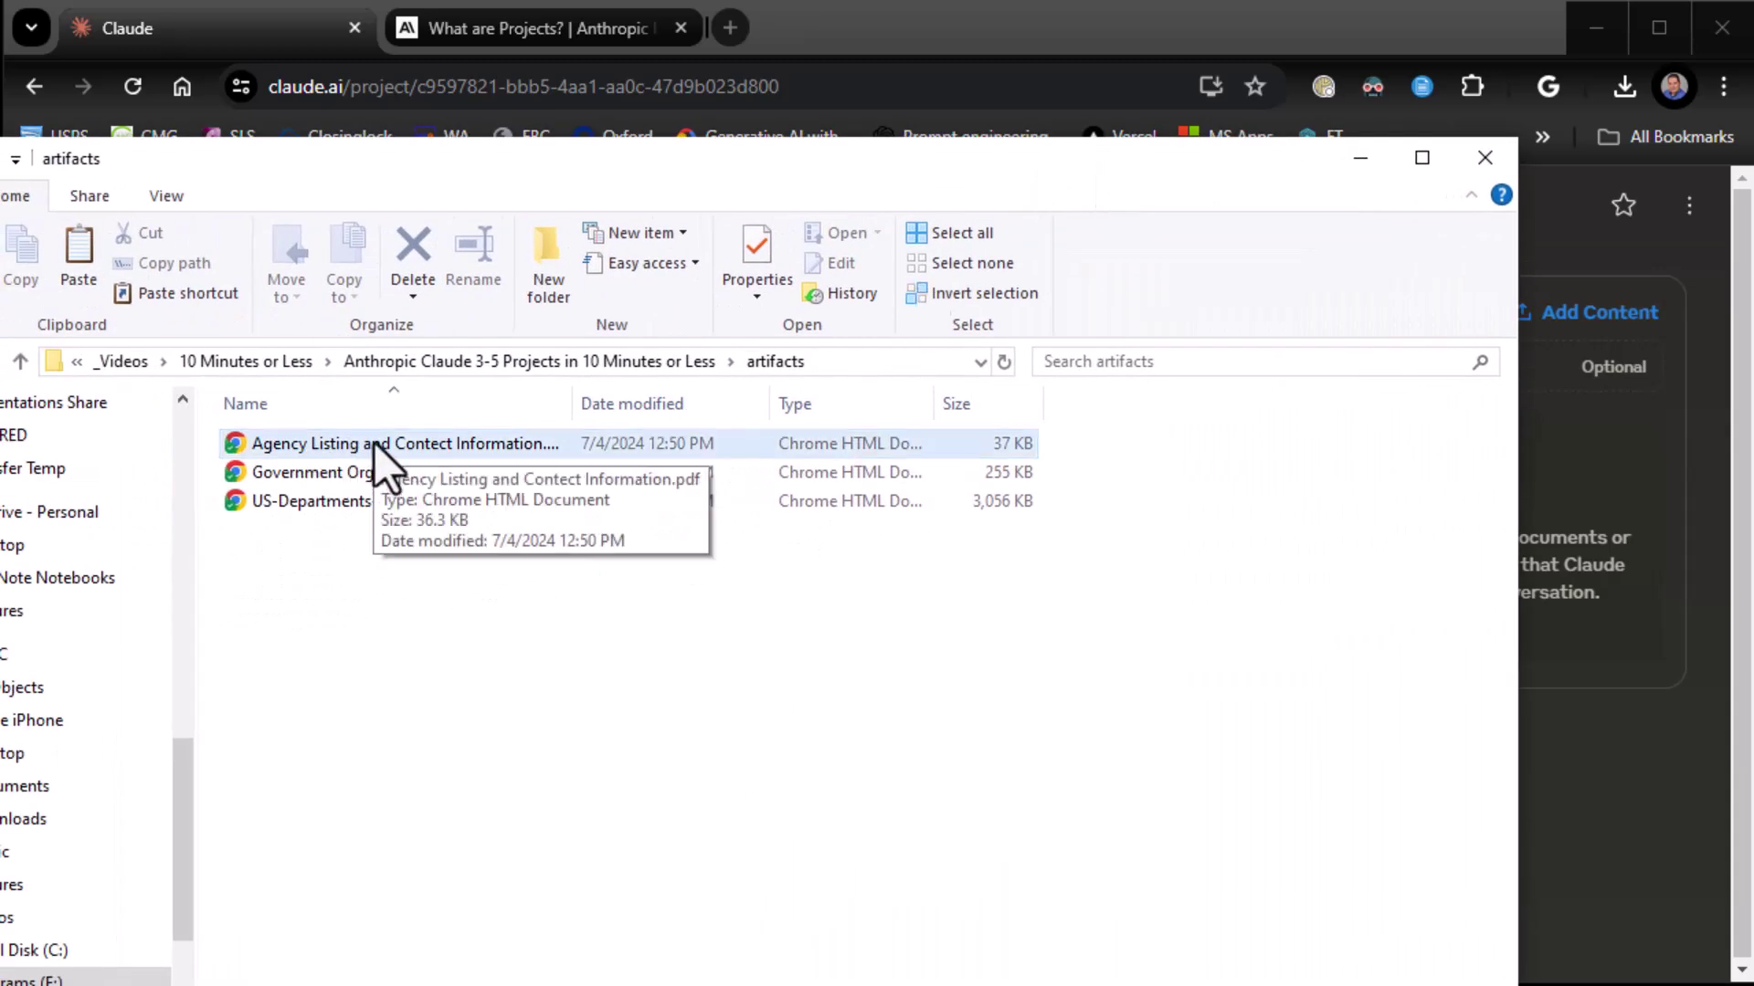
pyautogui.doubleClick(573, 404)
pyautogui.click(428, 449)
pyautogui.click(427, 449)
pyautogui.doubleClick(428, 442)
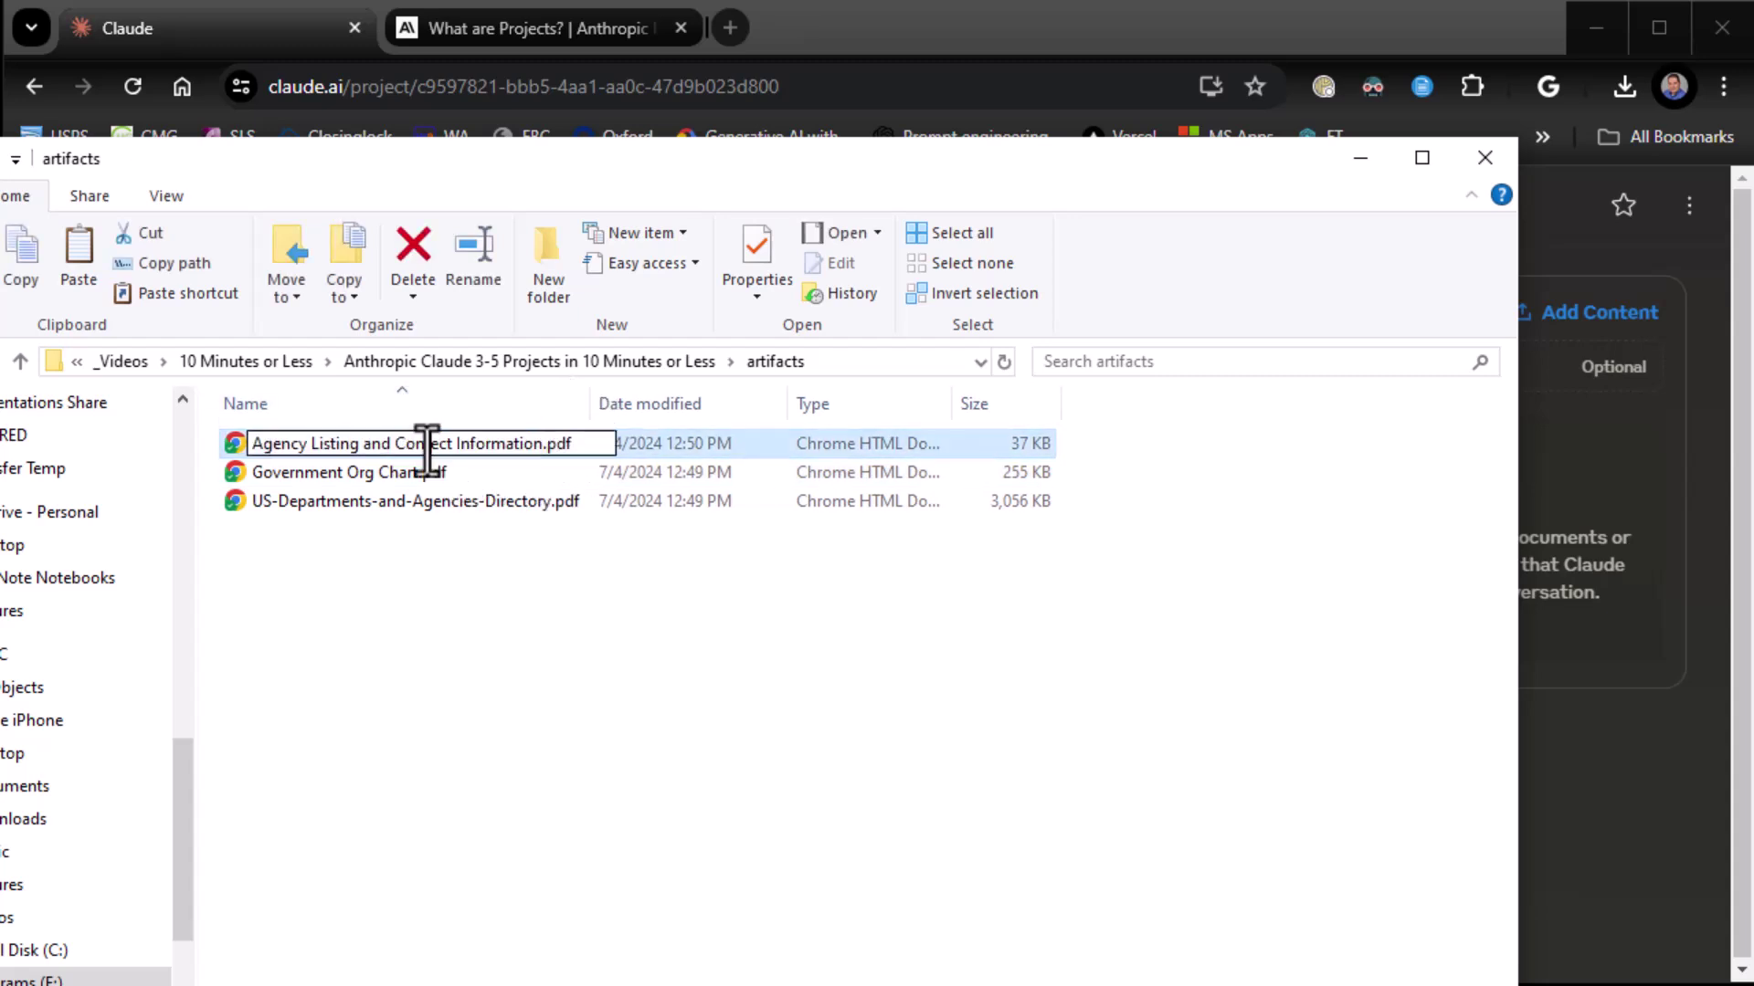
pyautogui.write('Contact')
pyautogui.press('Return')
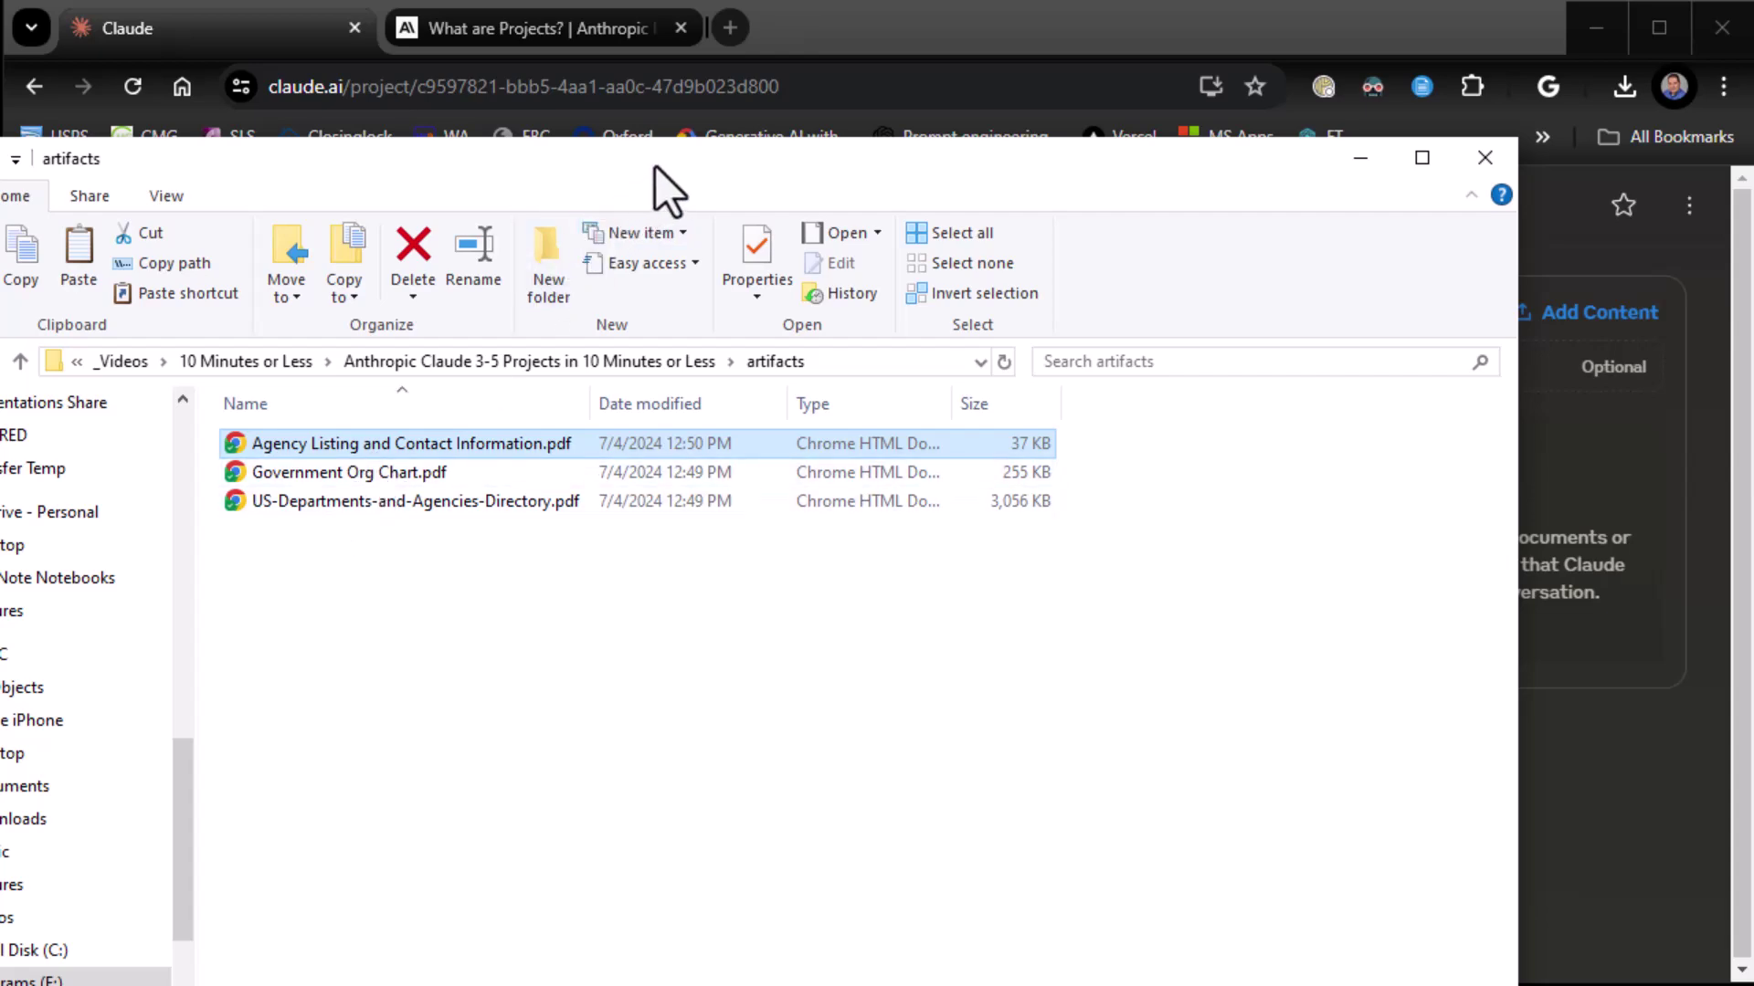
pyautogui.press('super+Down')
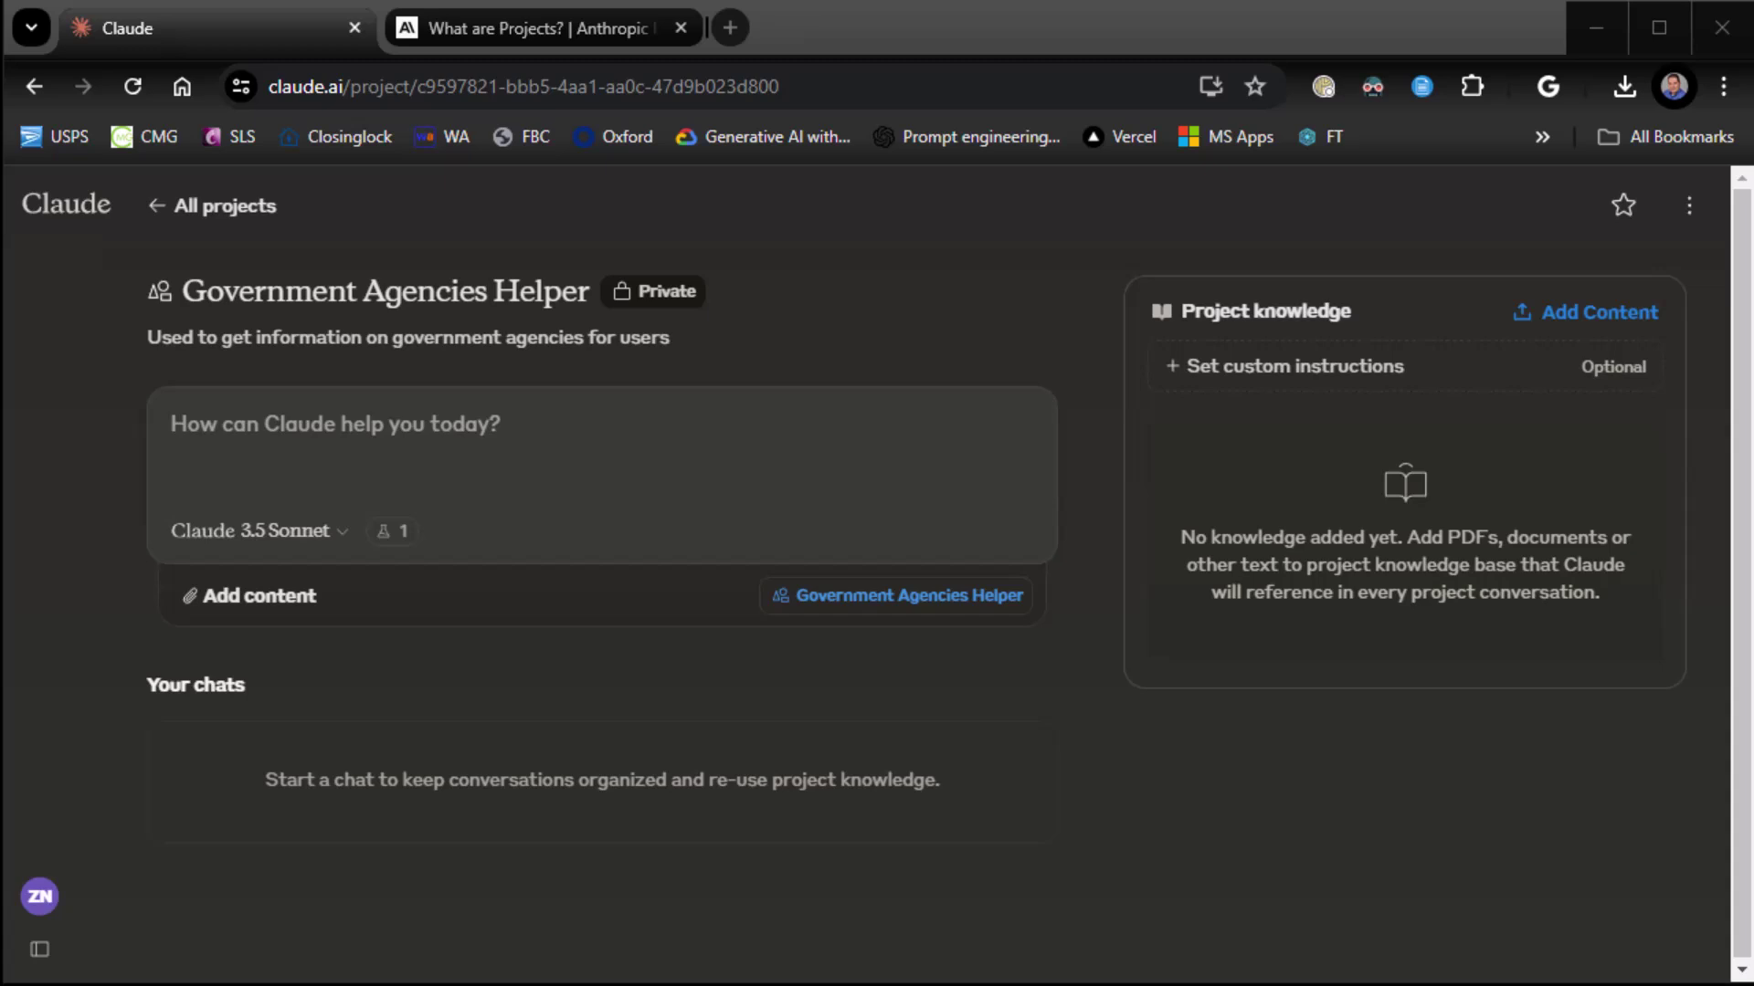
# Upload the agency PDFs into project knowledge, dismissing the 'Text extraction failed' errors
pyautogui.moveTo(4, 511); pyautogui.dragTo(1382, 539)
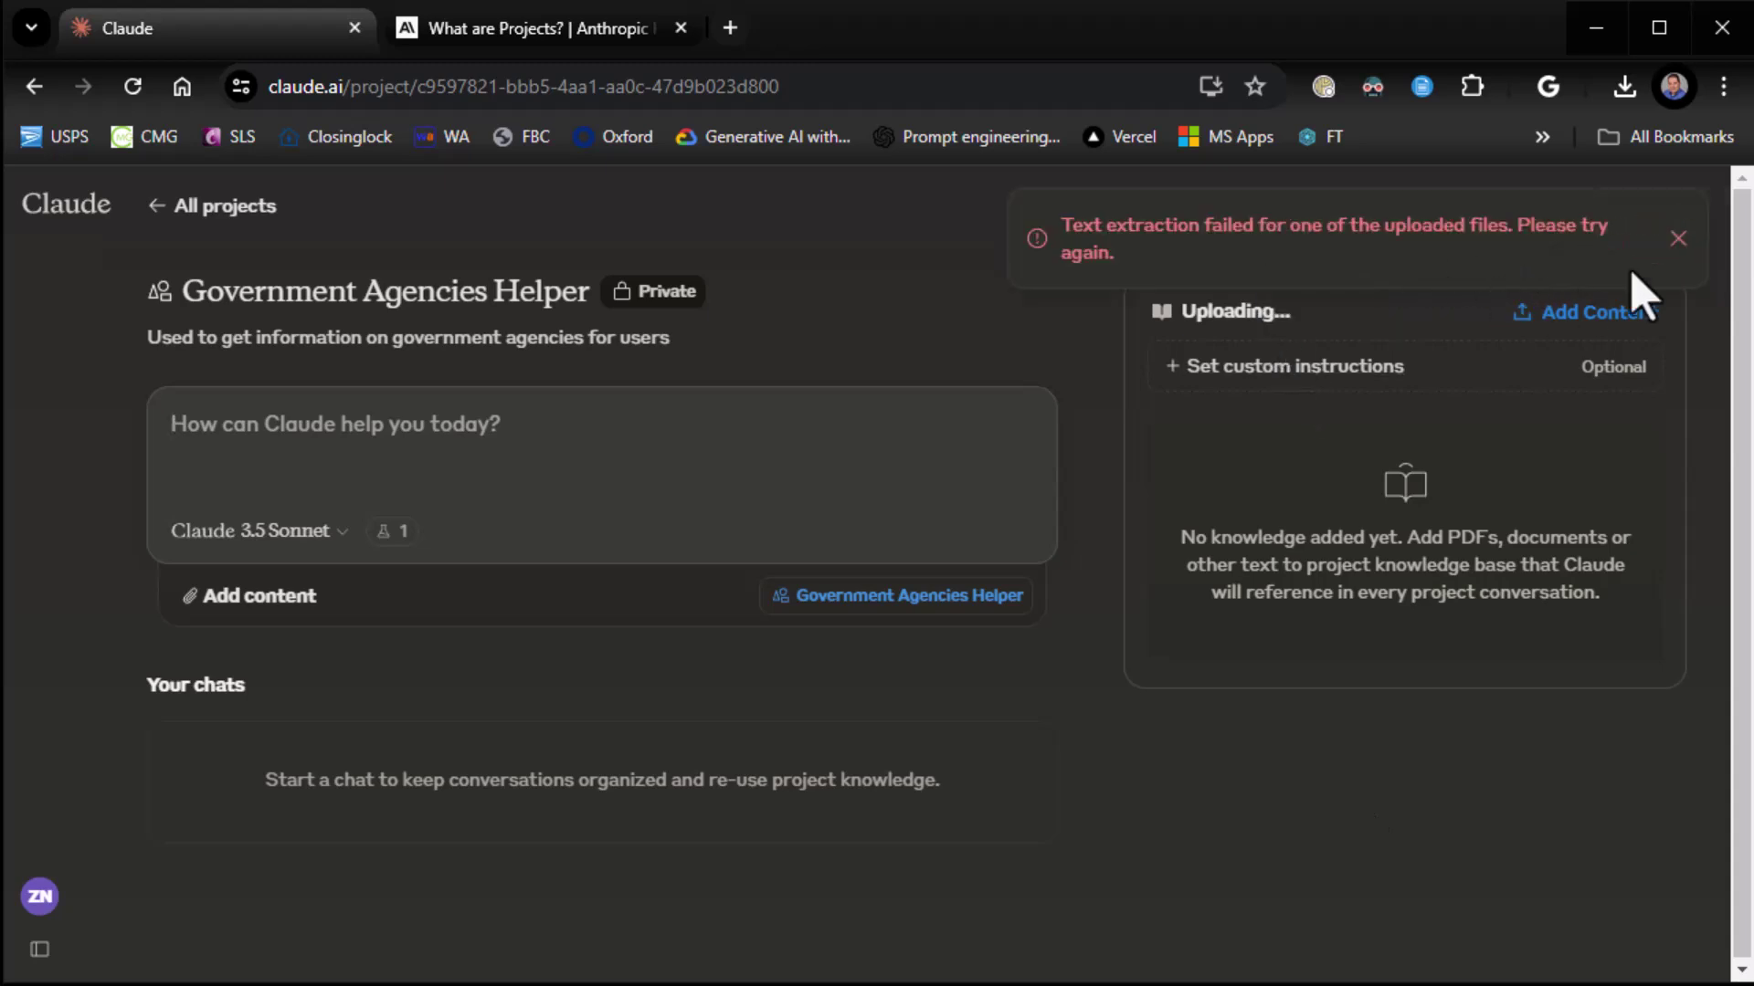
pyautogui.click(1676, 240)
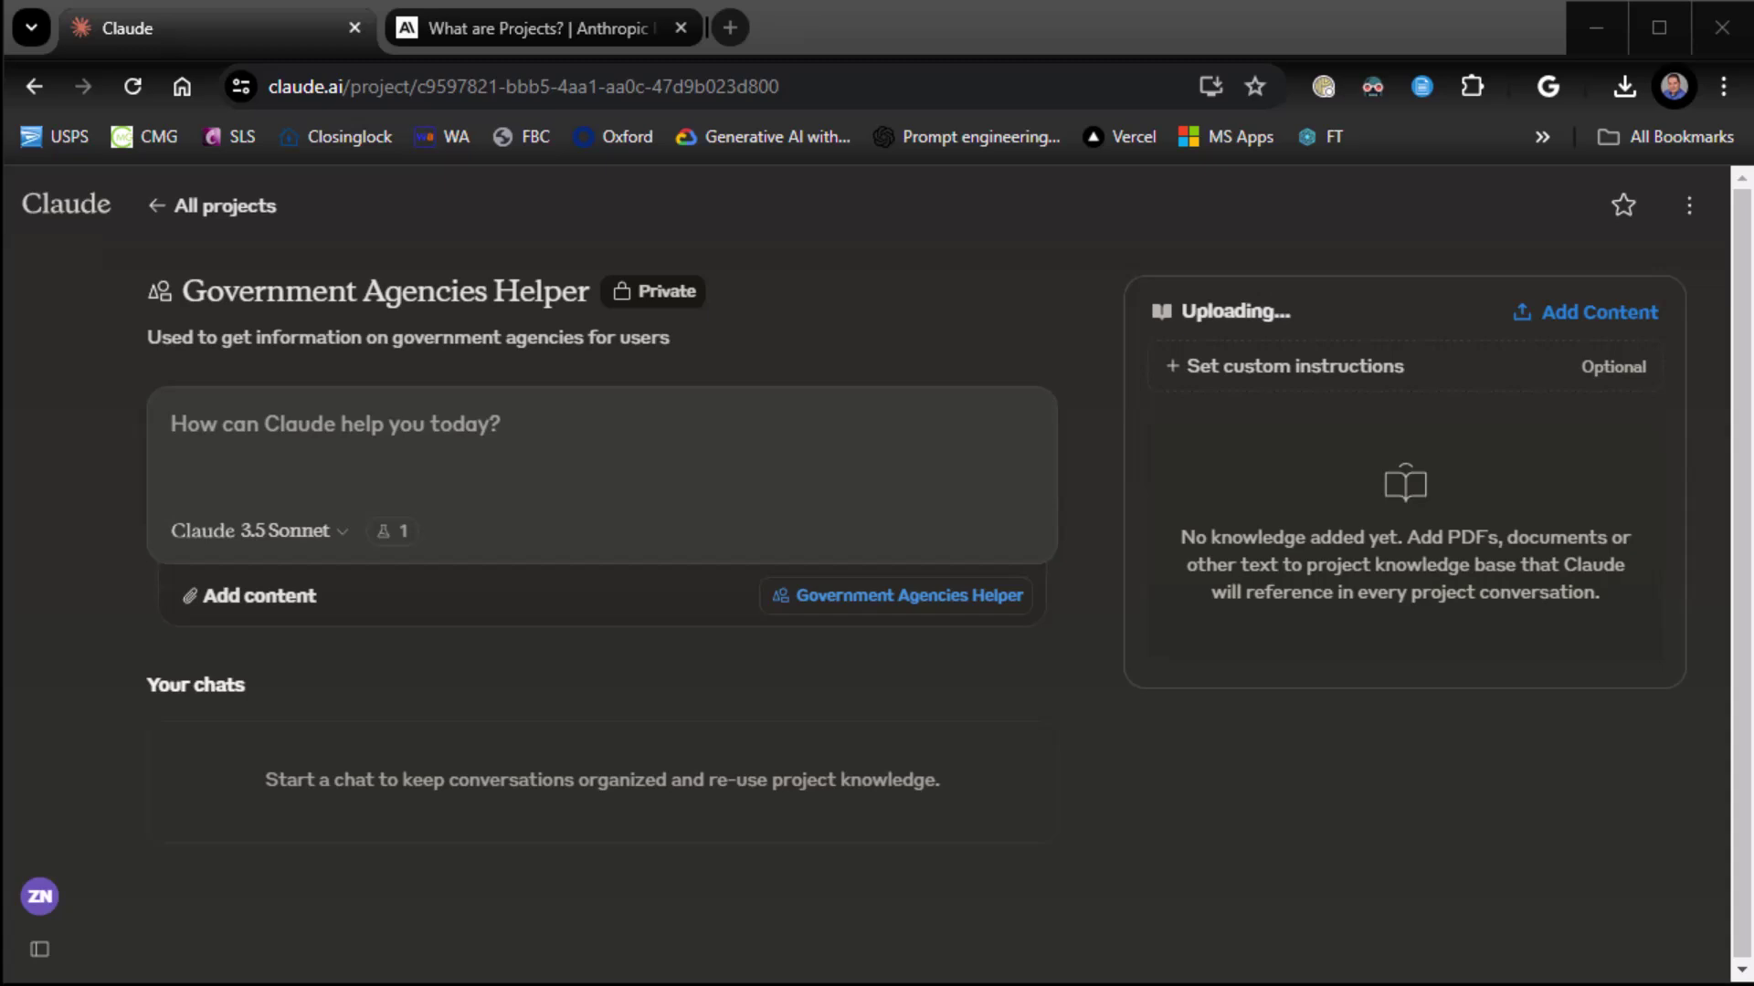
pyautogui.moveTo(1114, 611); pyautogui.dragTo(1278, 749)
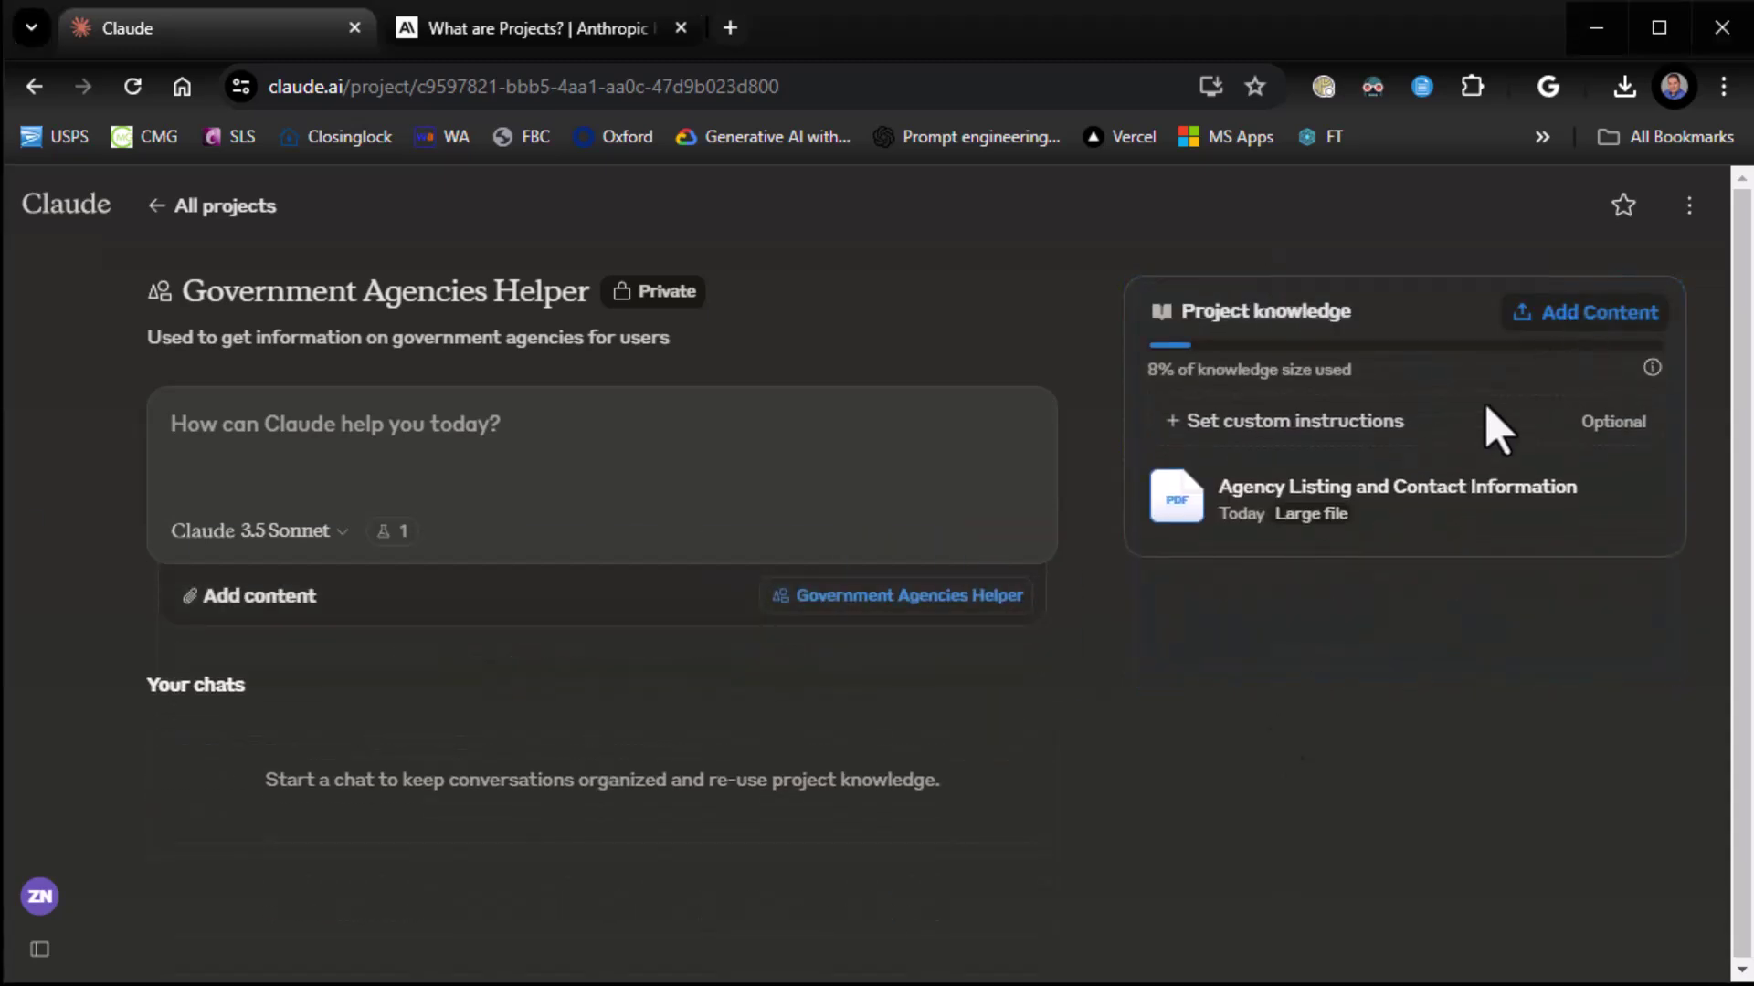
pyautogui.moveTo(18, 548)
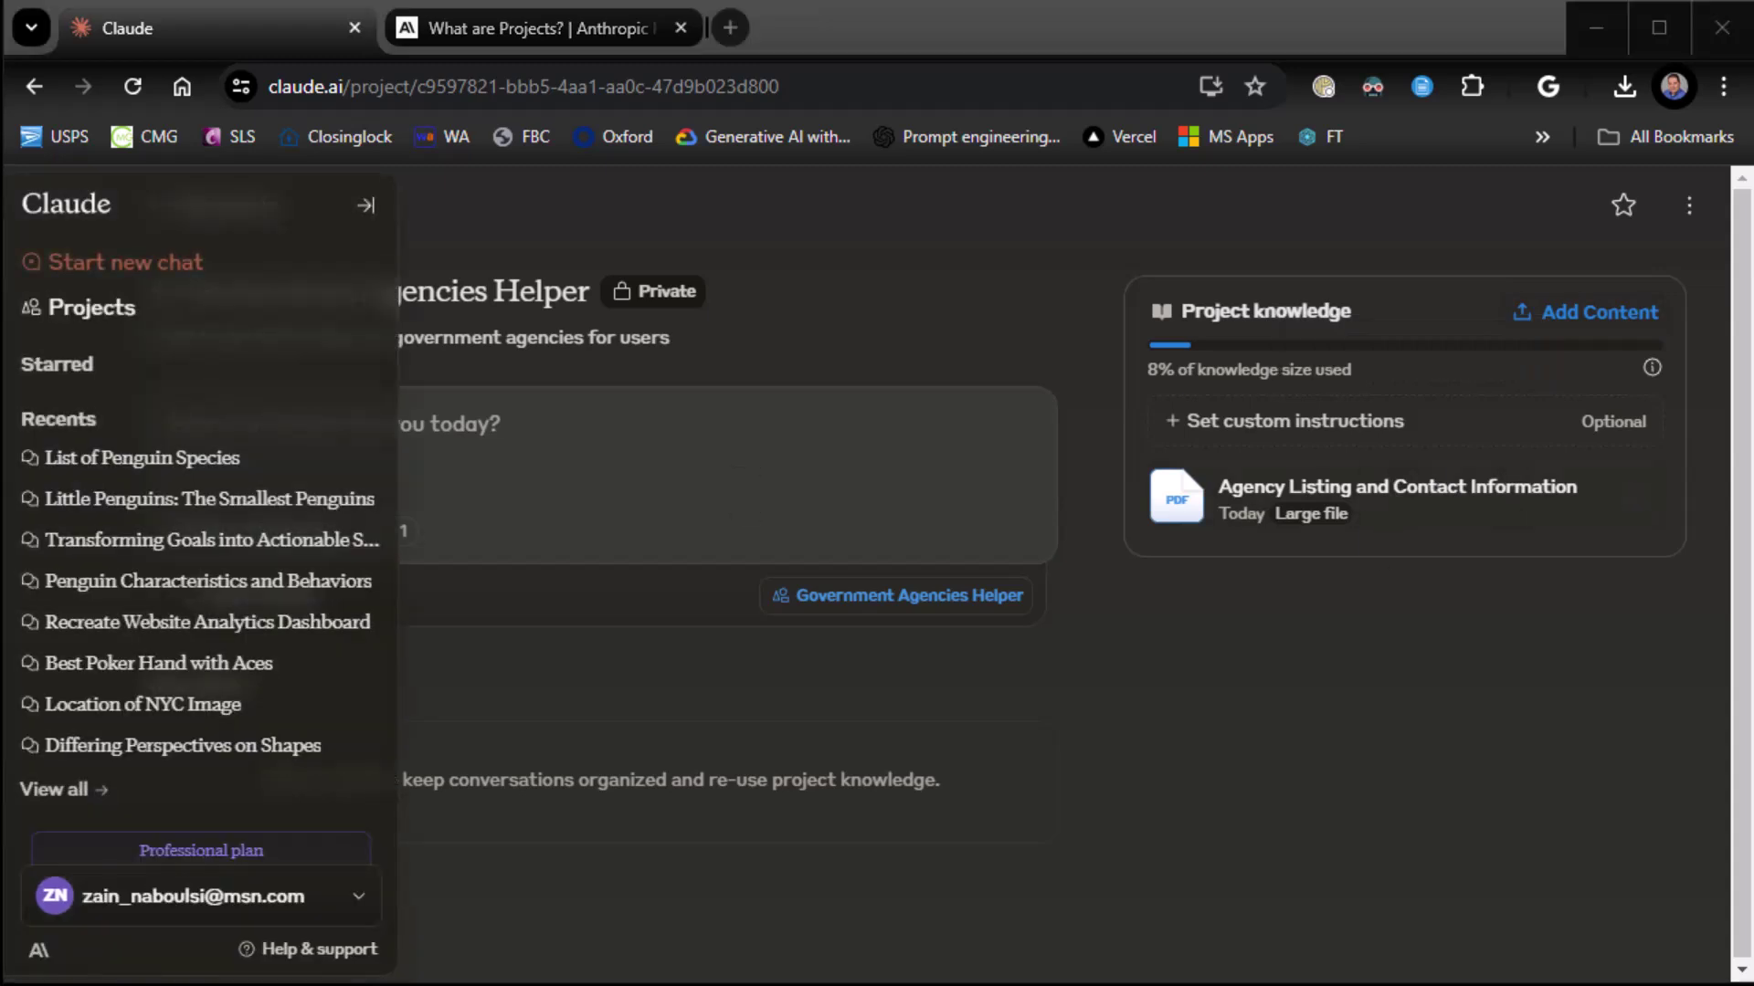
pyautogui.moveTo(4, 558); pyautogui.dragTo(1375, 484)
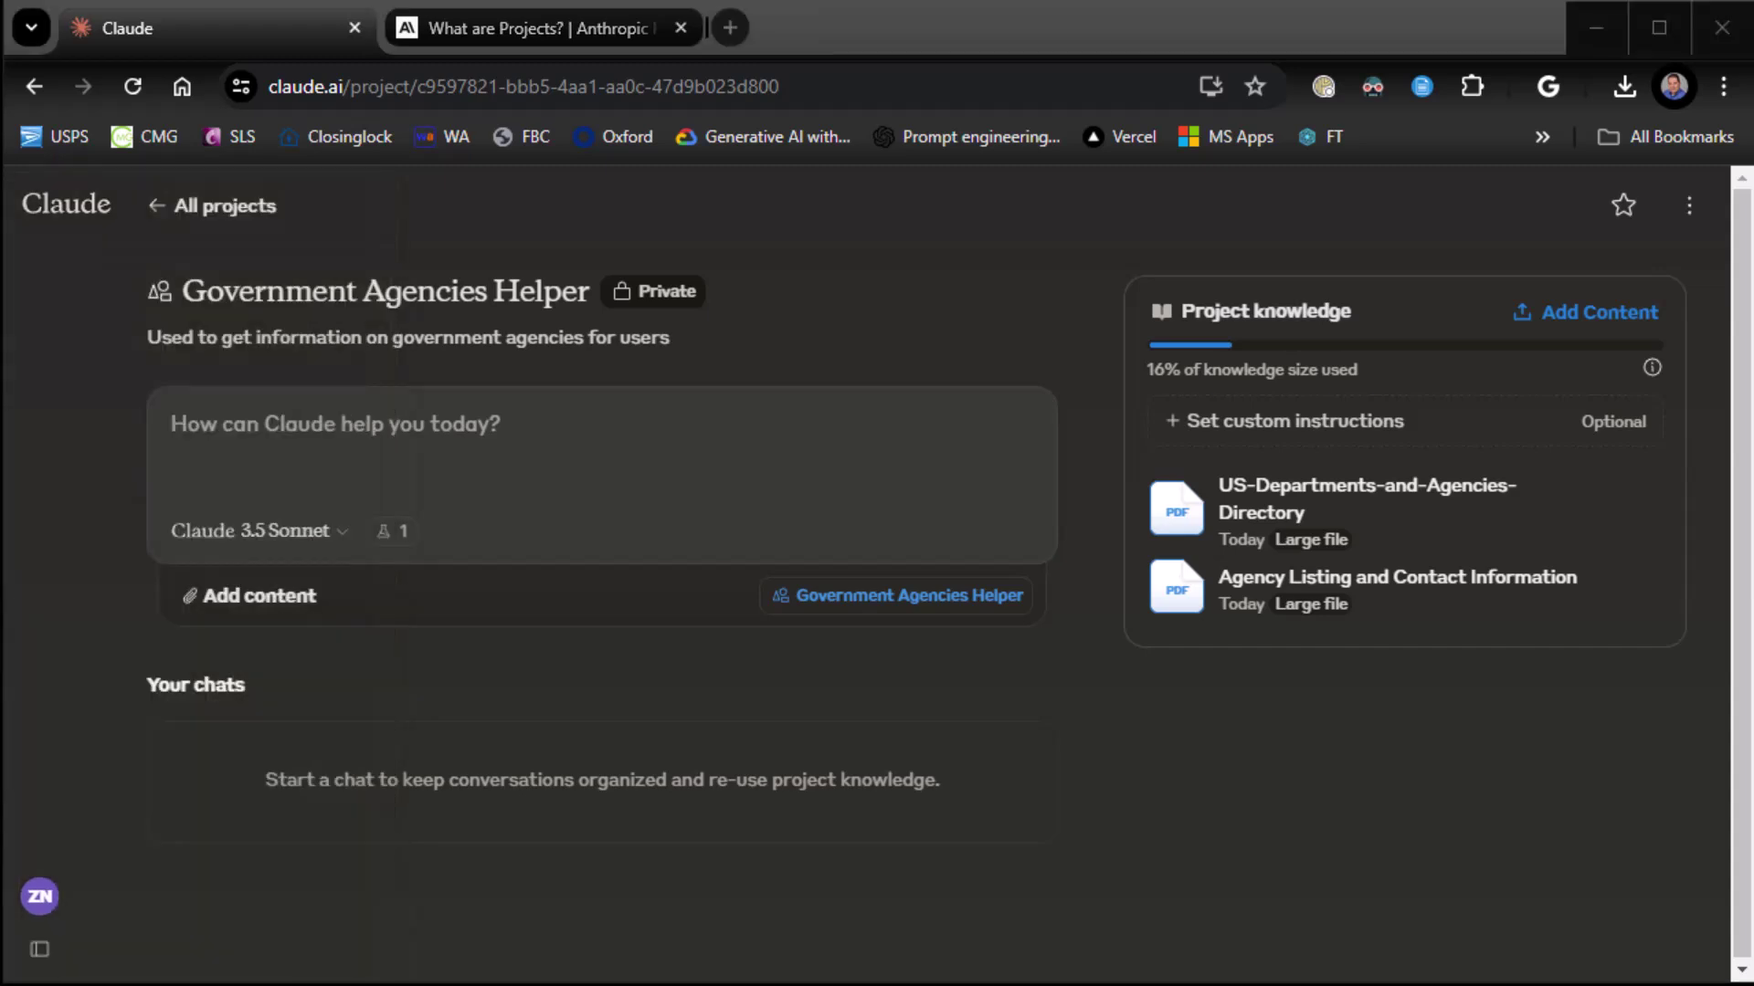
pyautogui.moveTo(5, 557); pyautogui.dragTo(1333, 493)
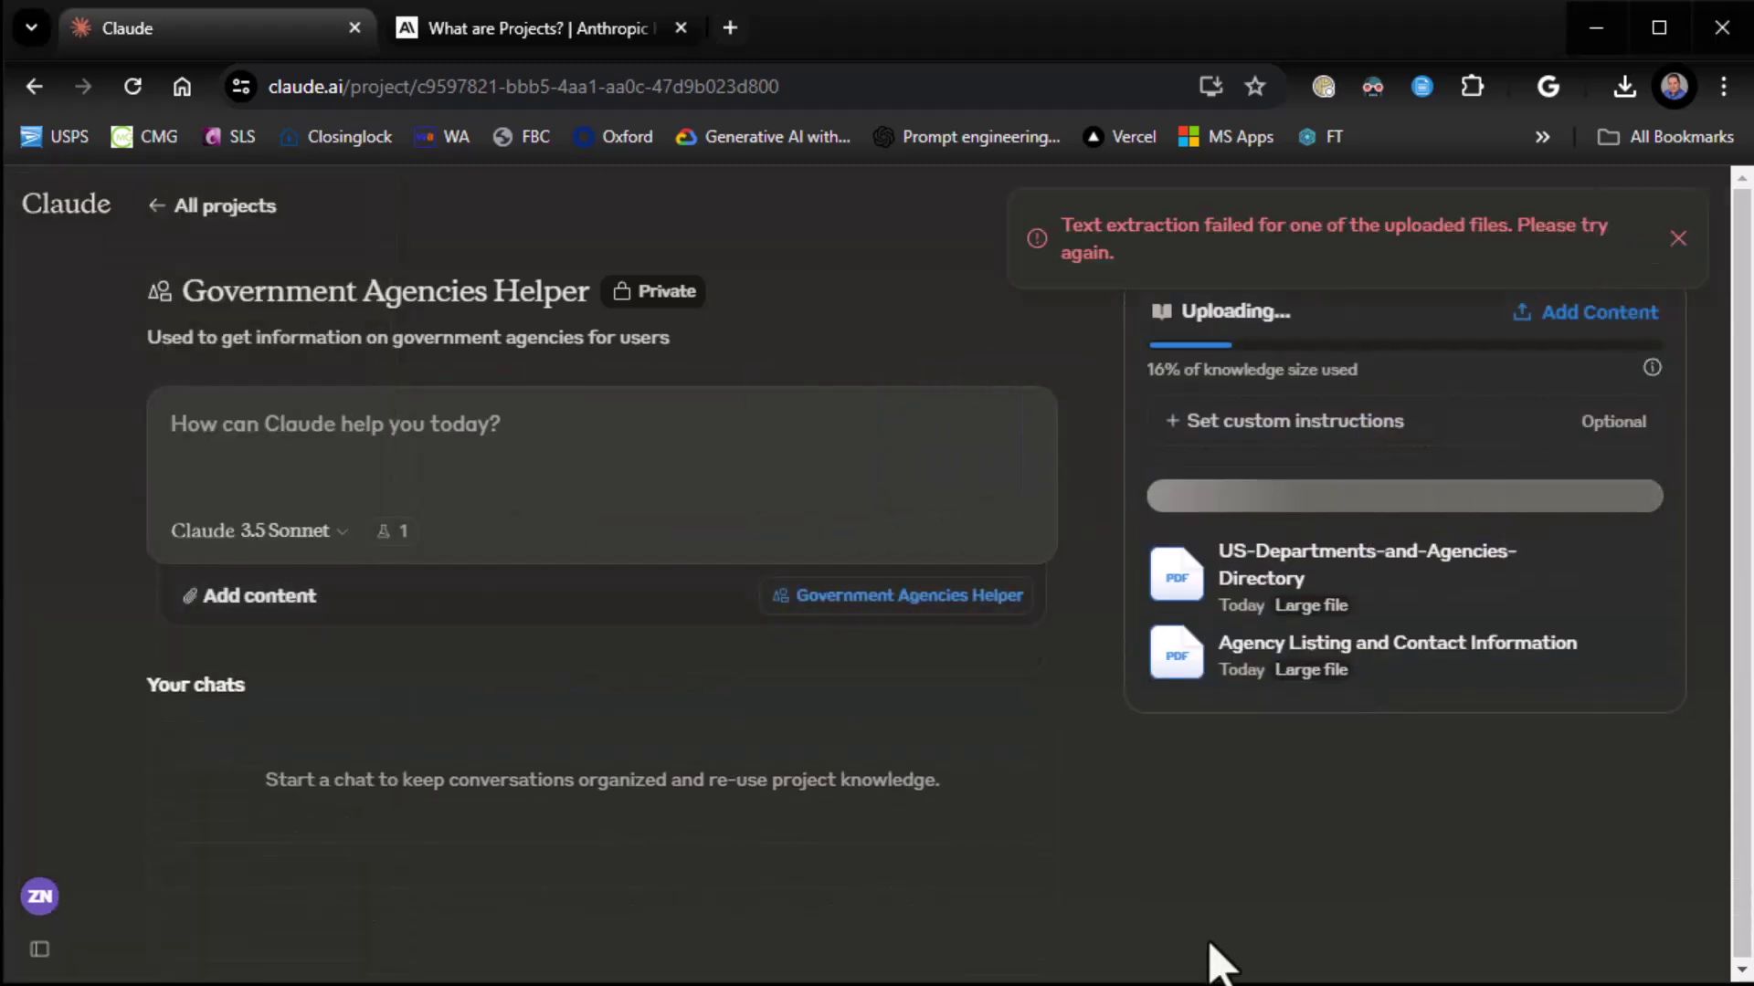
pyautogui.click(1679, 238)
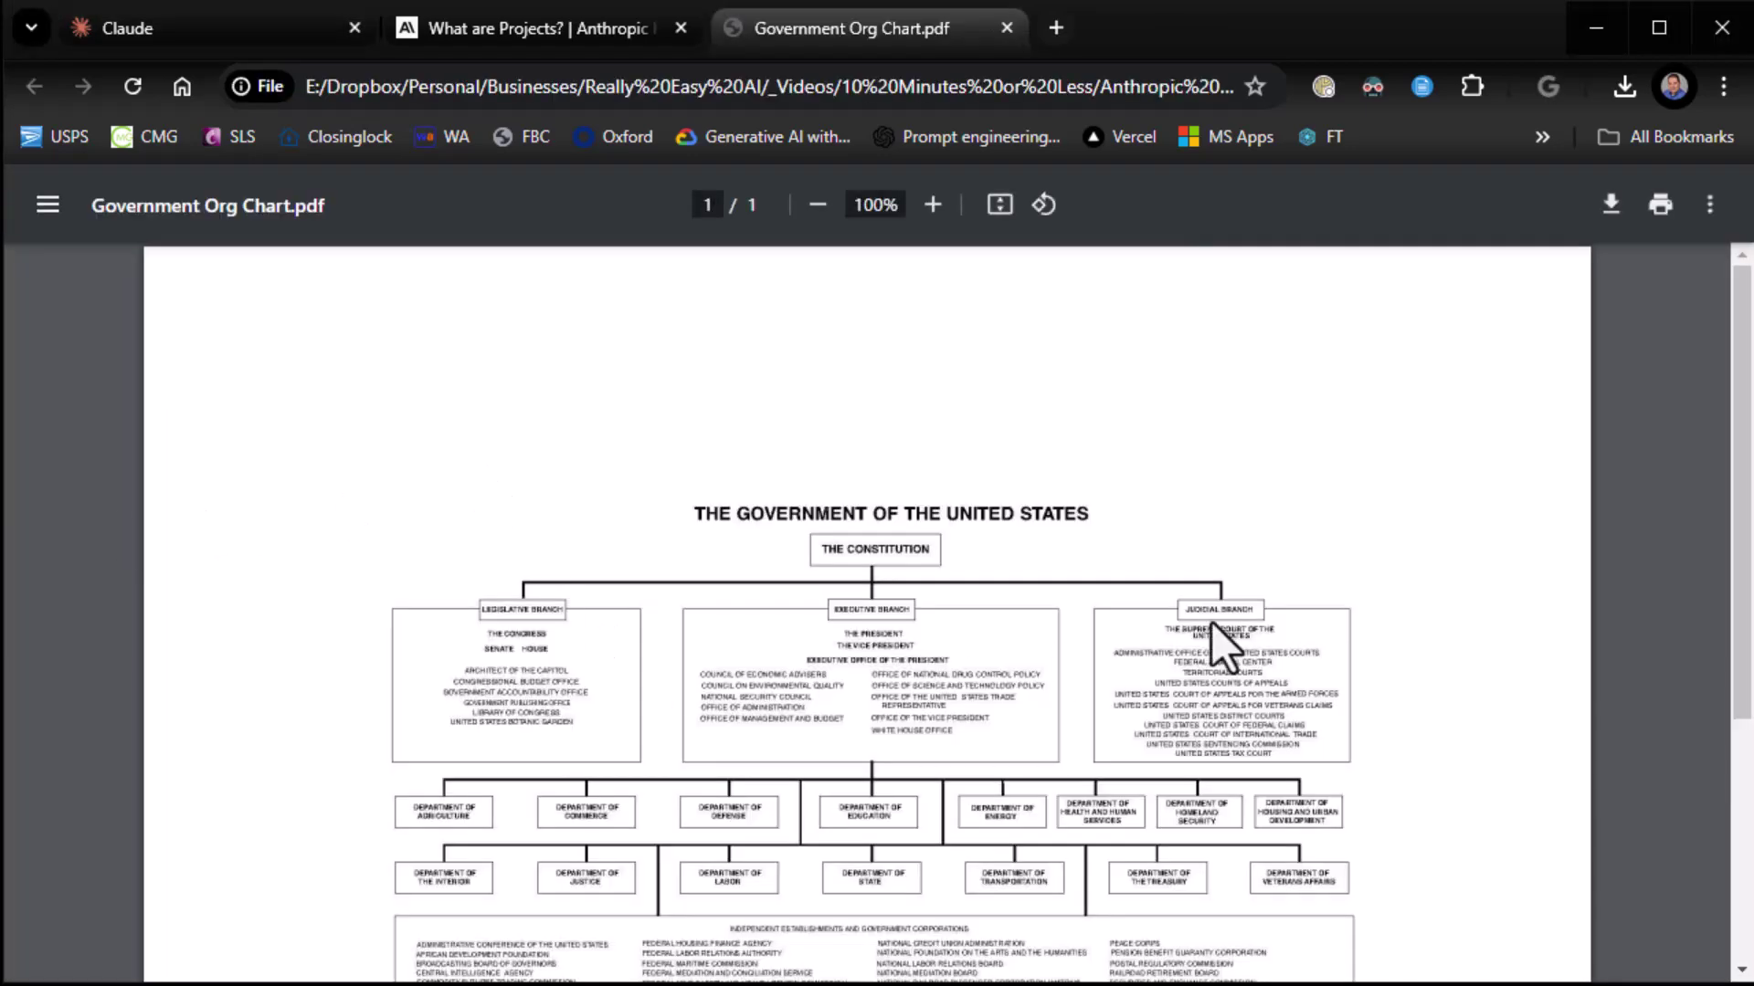
# Close the Government Org Chart.pdf tab and return to the Government Agencies Helper project
pyautogui.scroll(-4, 1224, 617)
pyautogui.scroll(4, 1251, 599)
pyautogui.click(1007, 27)
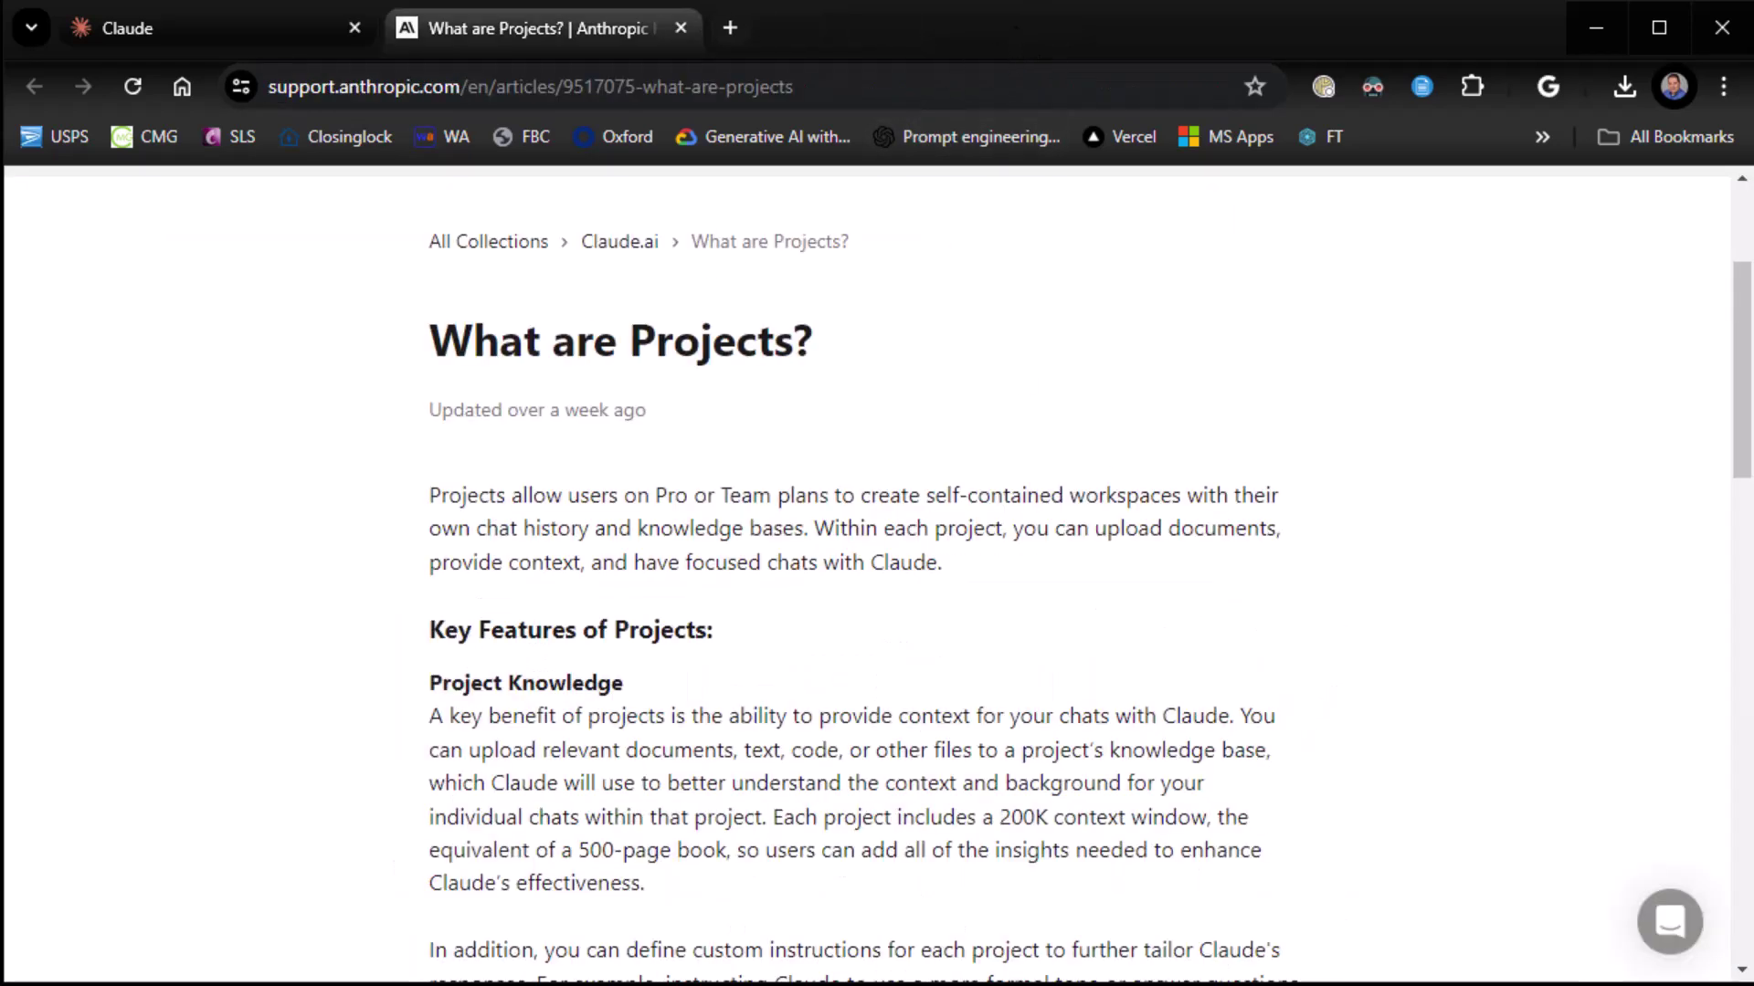
pyautogui.click(264, 39)
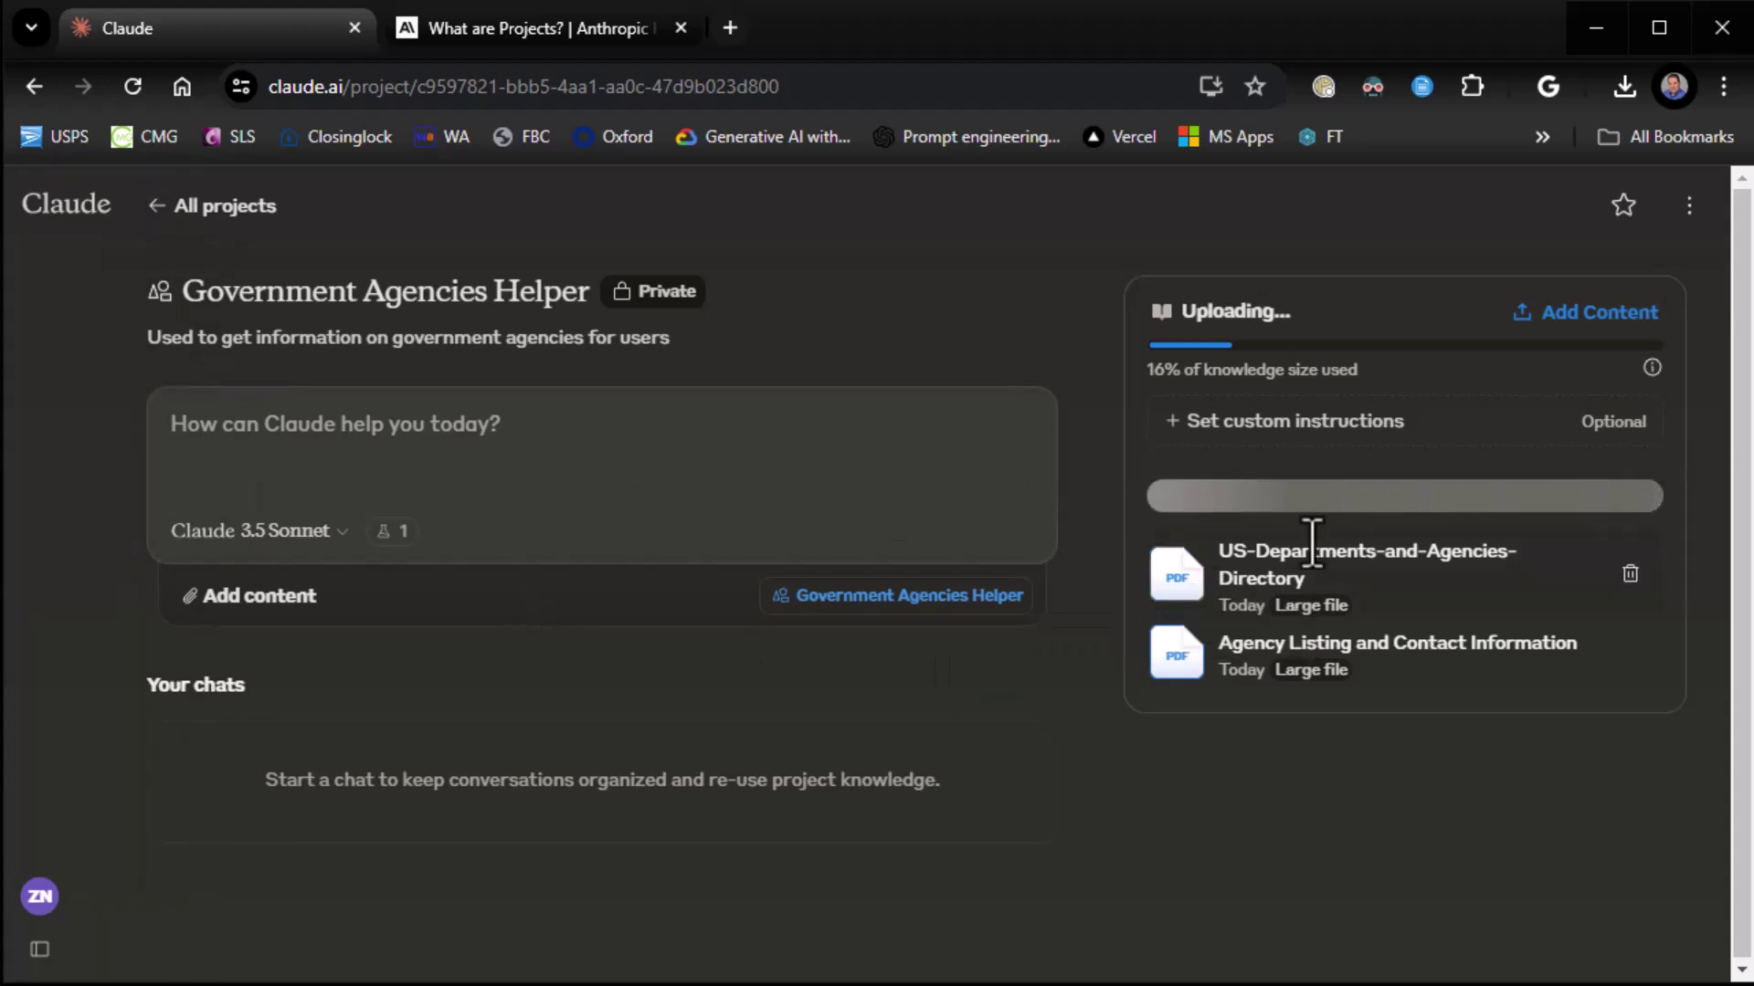
# Ask the project 'What agencies report to the USDA?'
pyautogui.click(438, 436)
pyautogui.write('What')
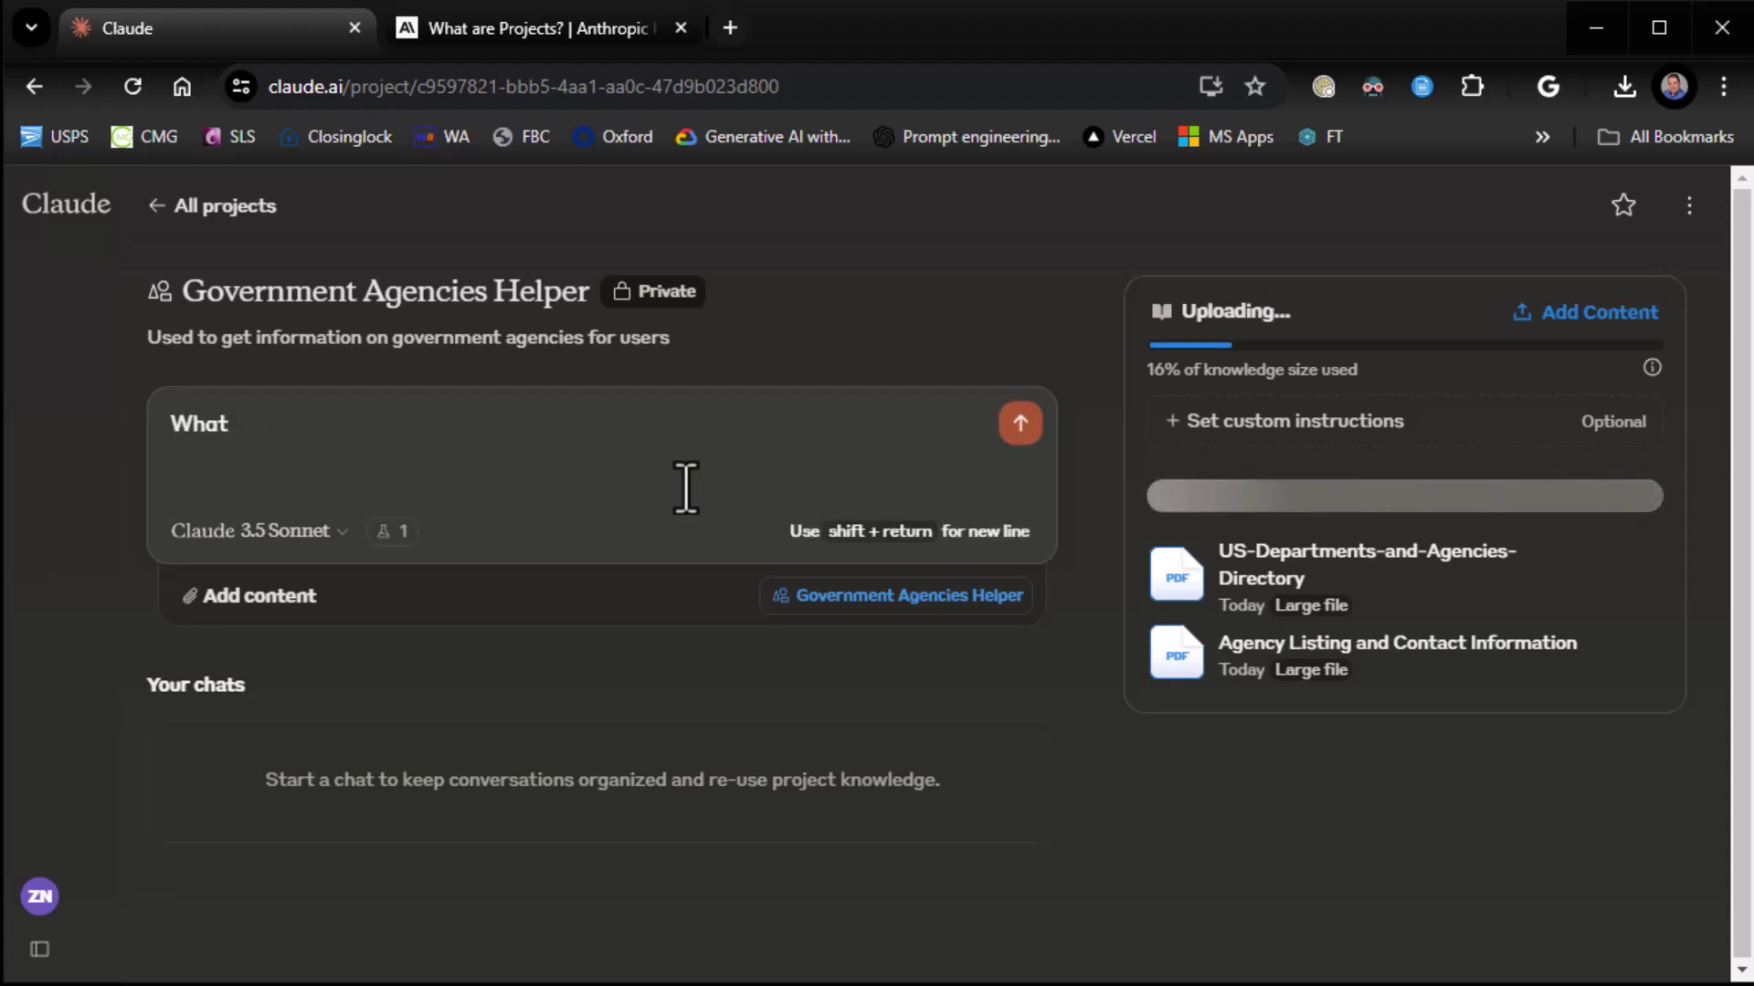
pyautogui.write(' agencies report to t')
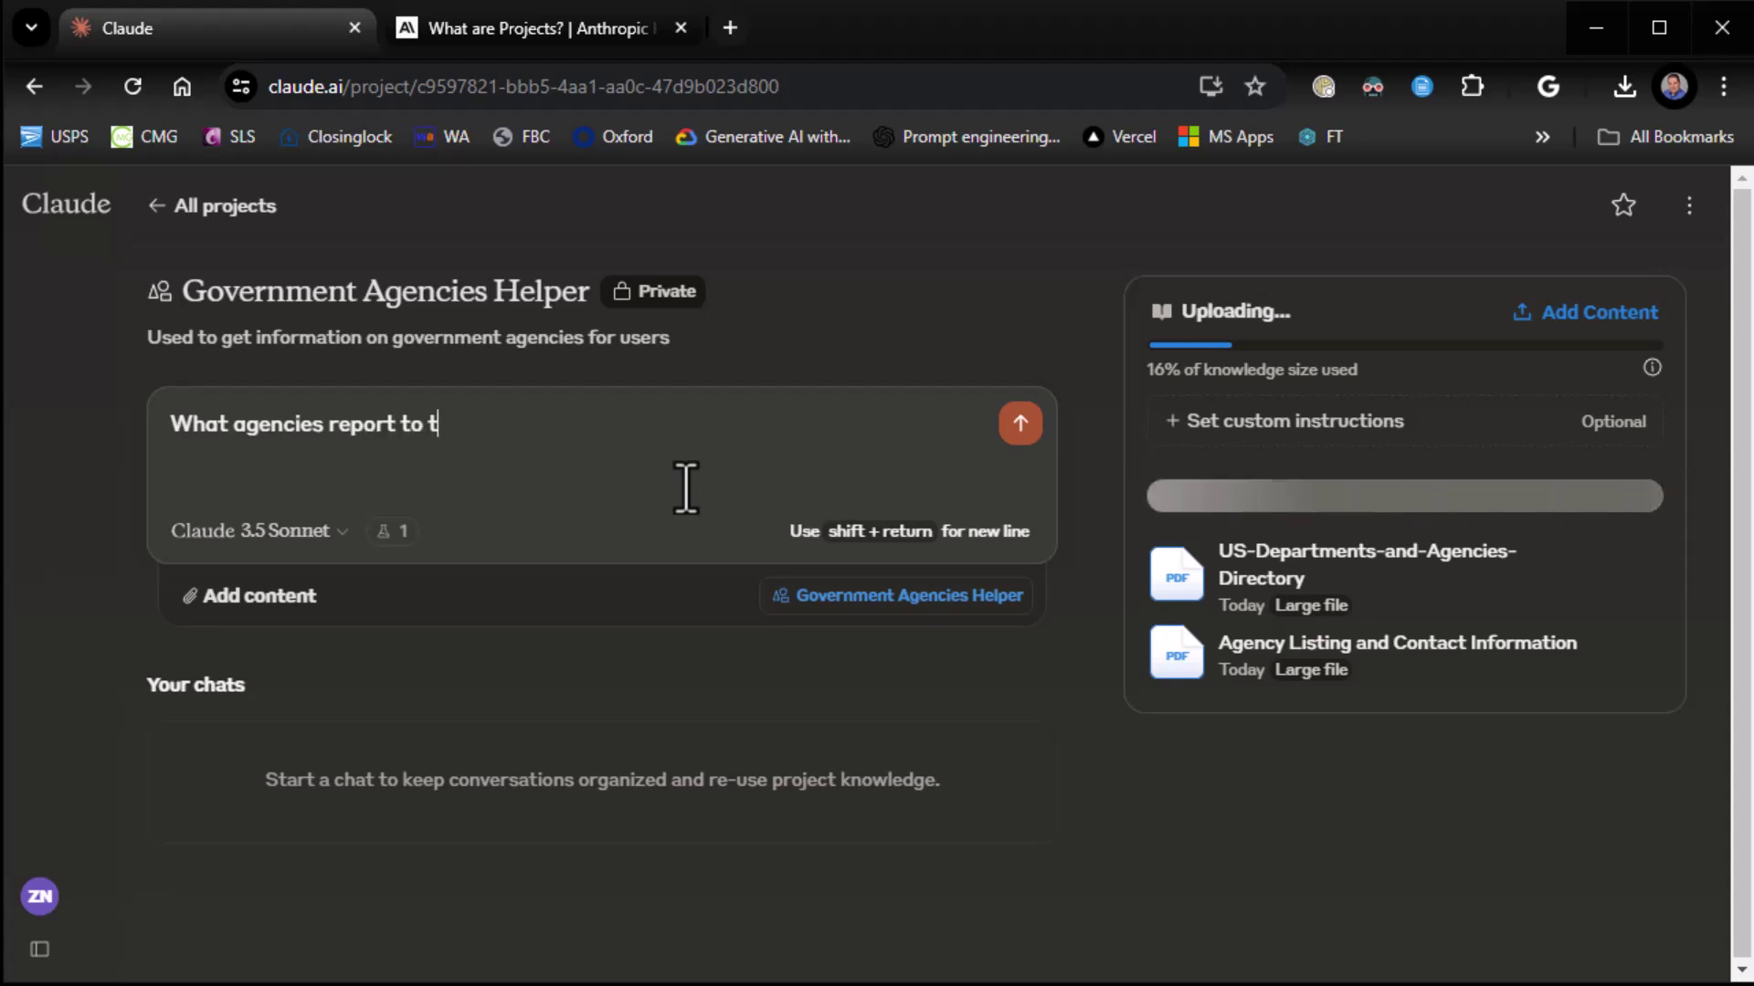
pyautogui.write('he USDA')
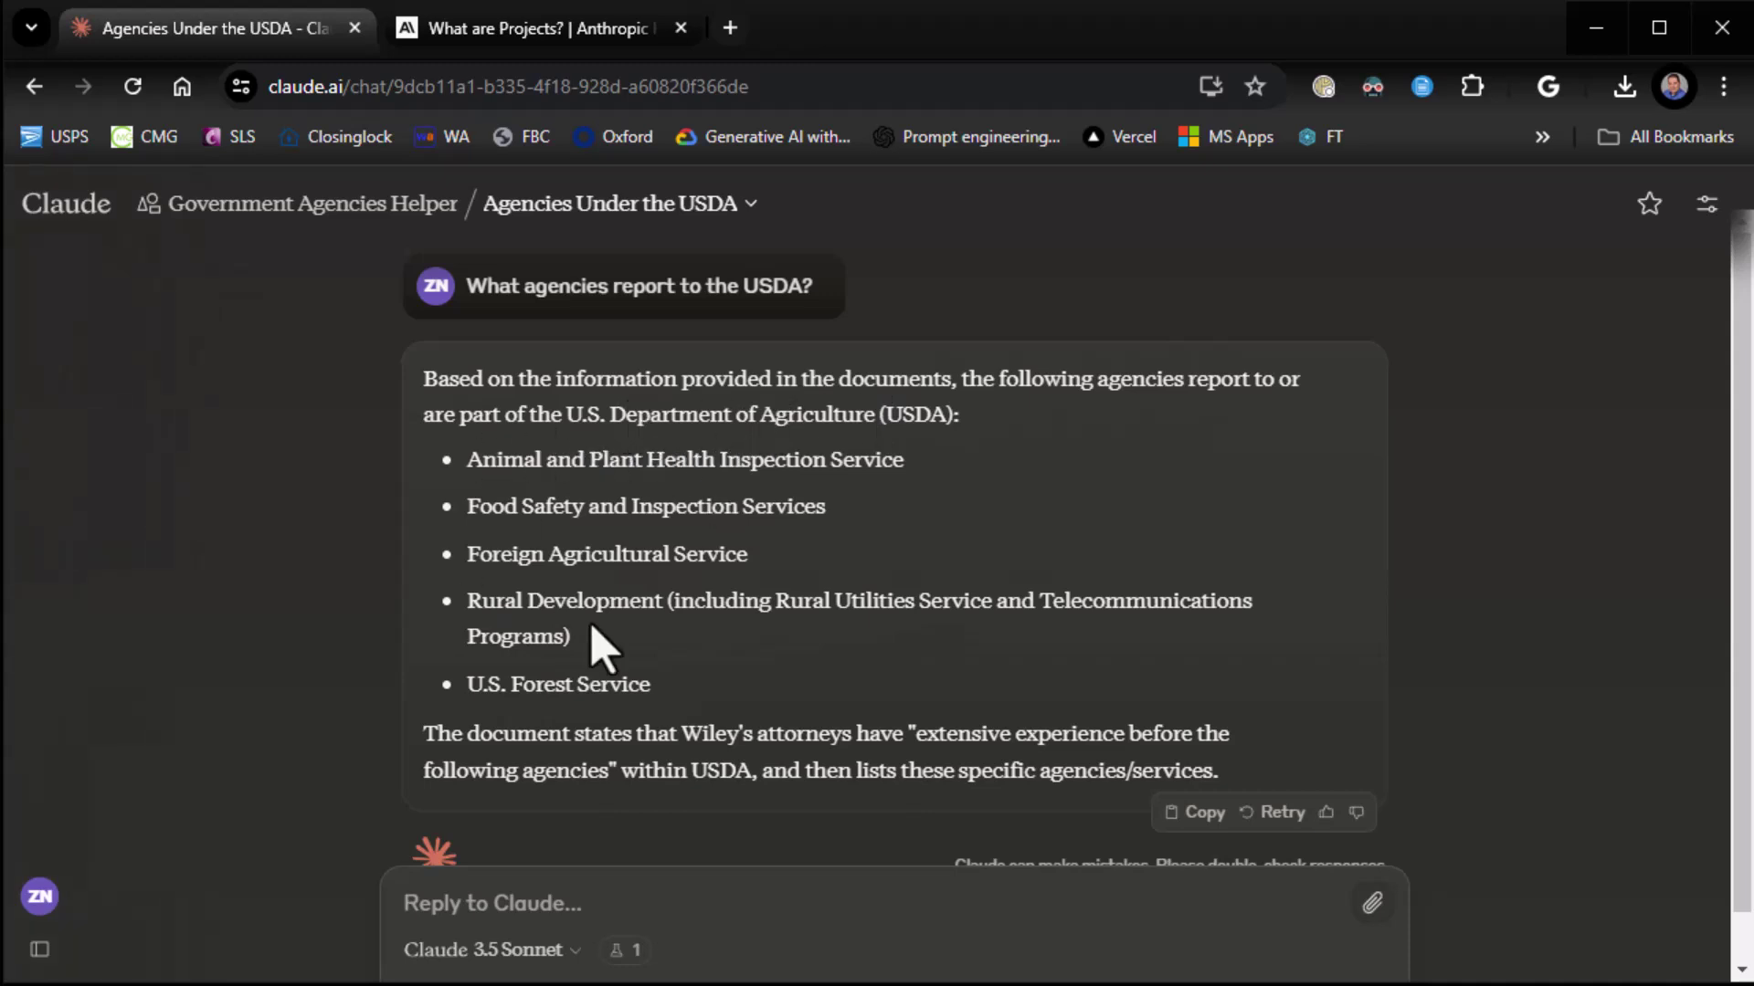
# Check the USDA answer's chat controls, then bring up the project's empty custom-instructions dialog
pyautogui.scroll(-1, 598, 644)
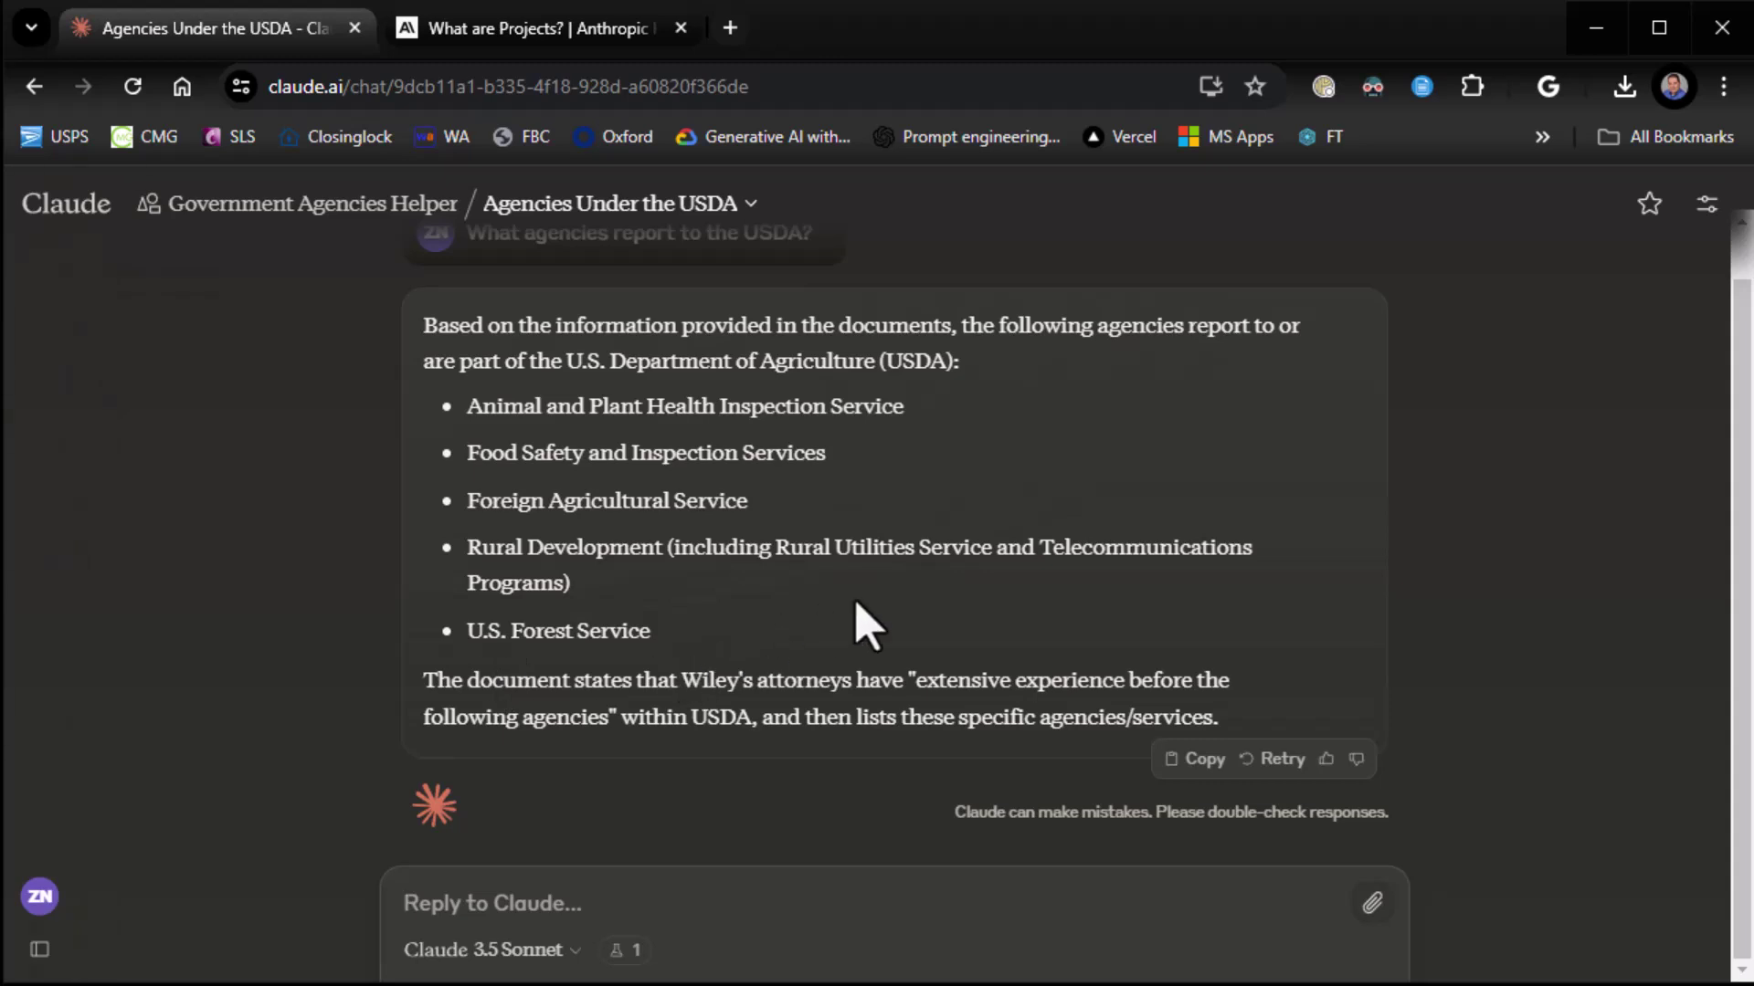
pyautogui.scroll(1, 853, 617)
pyautogui.scroll(-1, 856, 602)
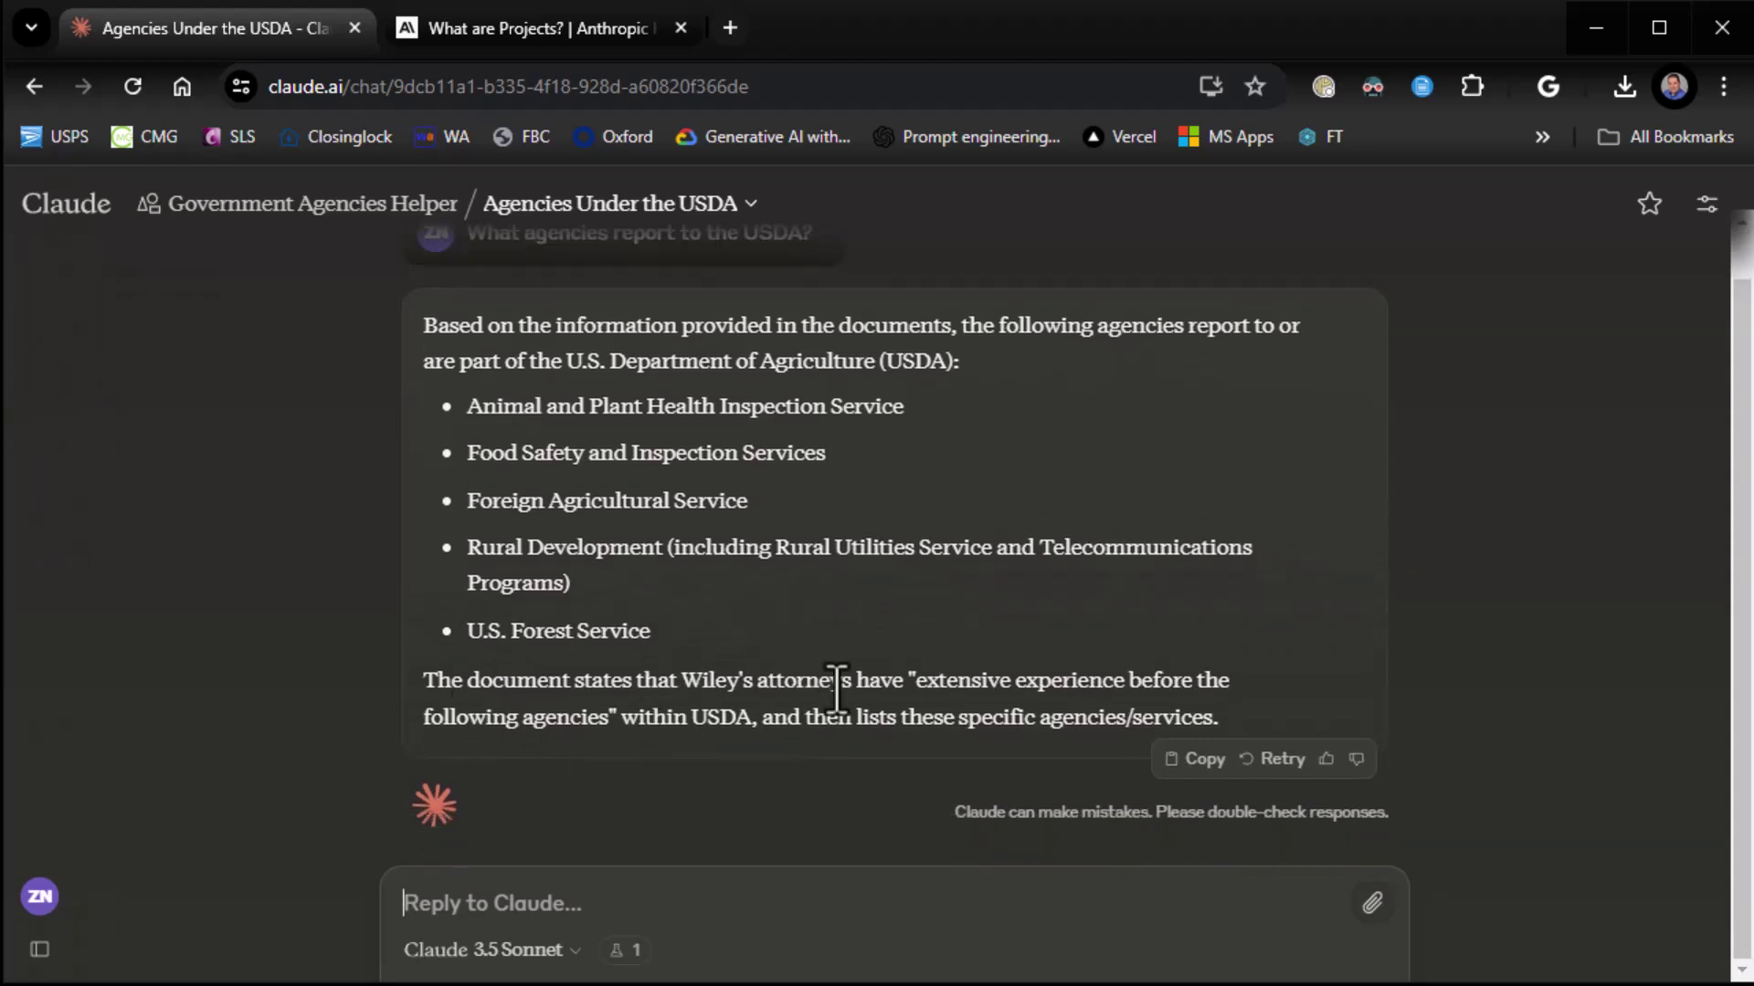
pyautogui.click(1706, 202)
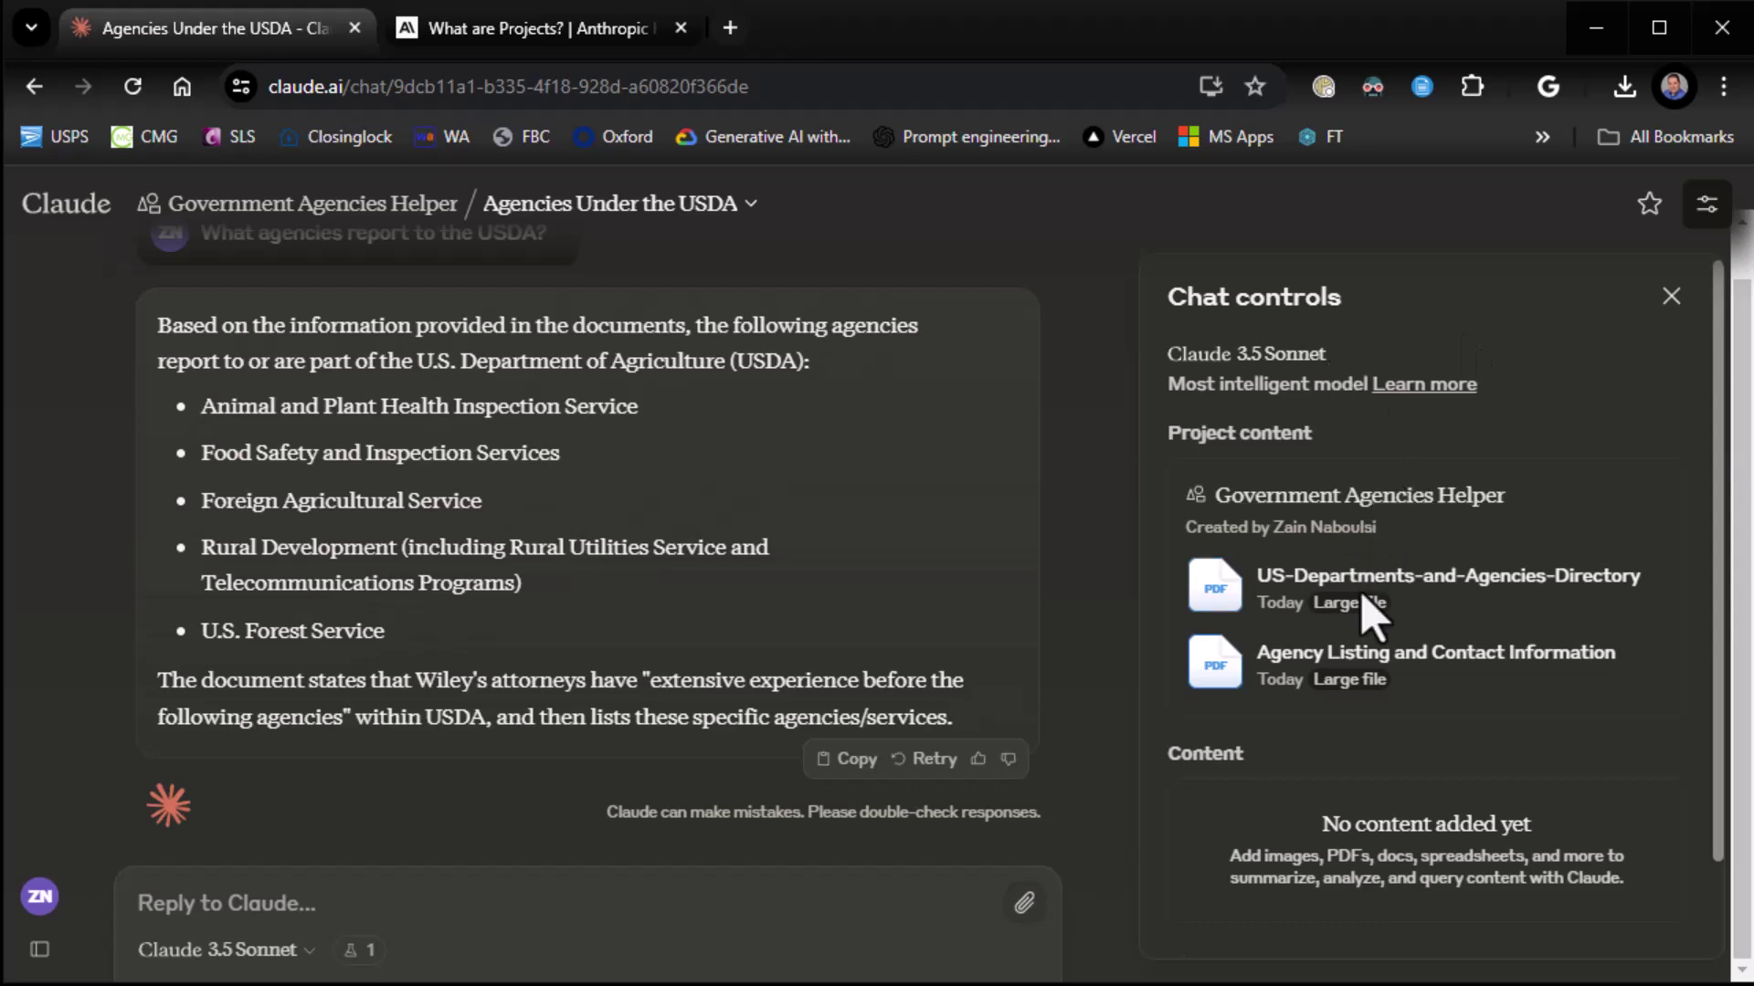
pyautogui.scroll(-2, 1370, 615)
pyautogui.scroll(2, 1373, 616)
pyautogui.click(1370, 502)
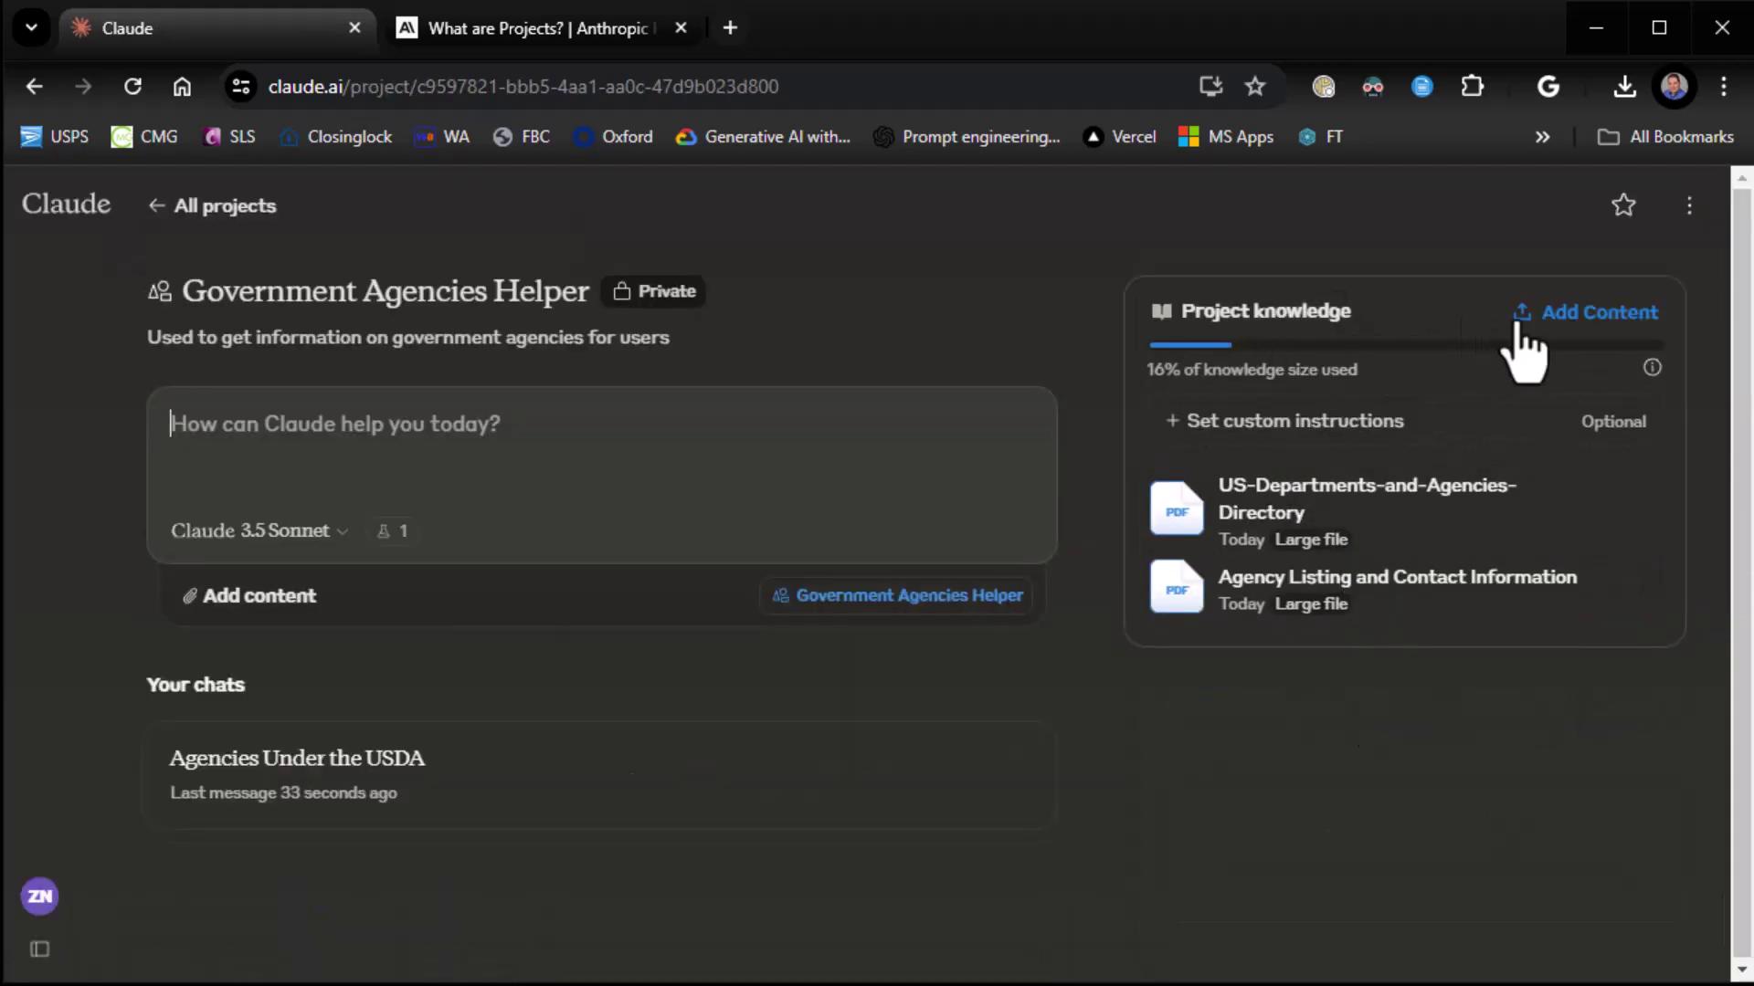
pyautogui.click(1231, 429)
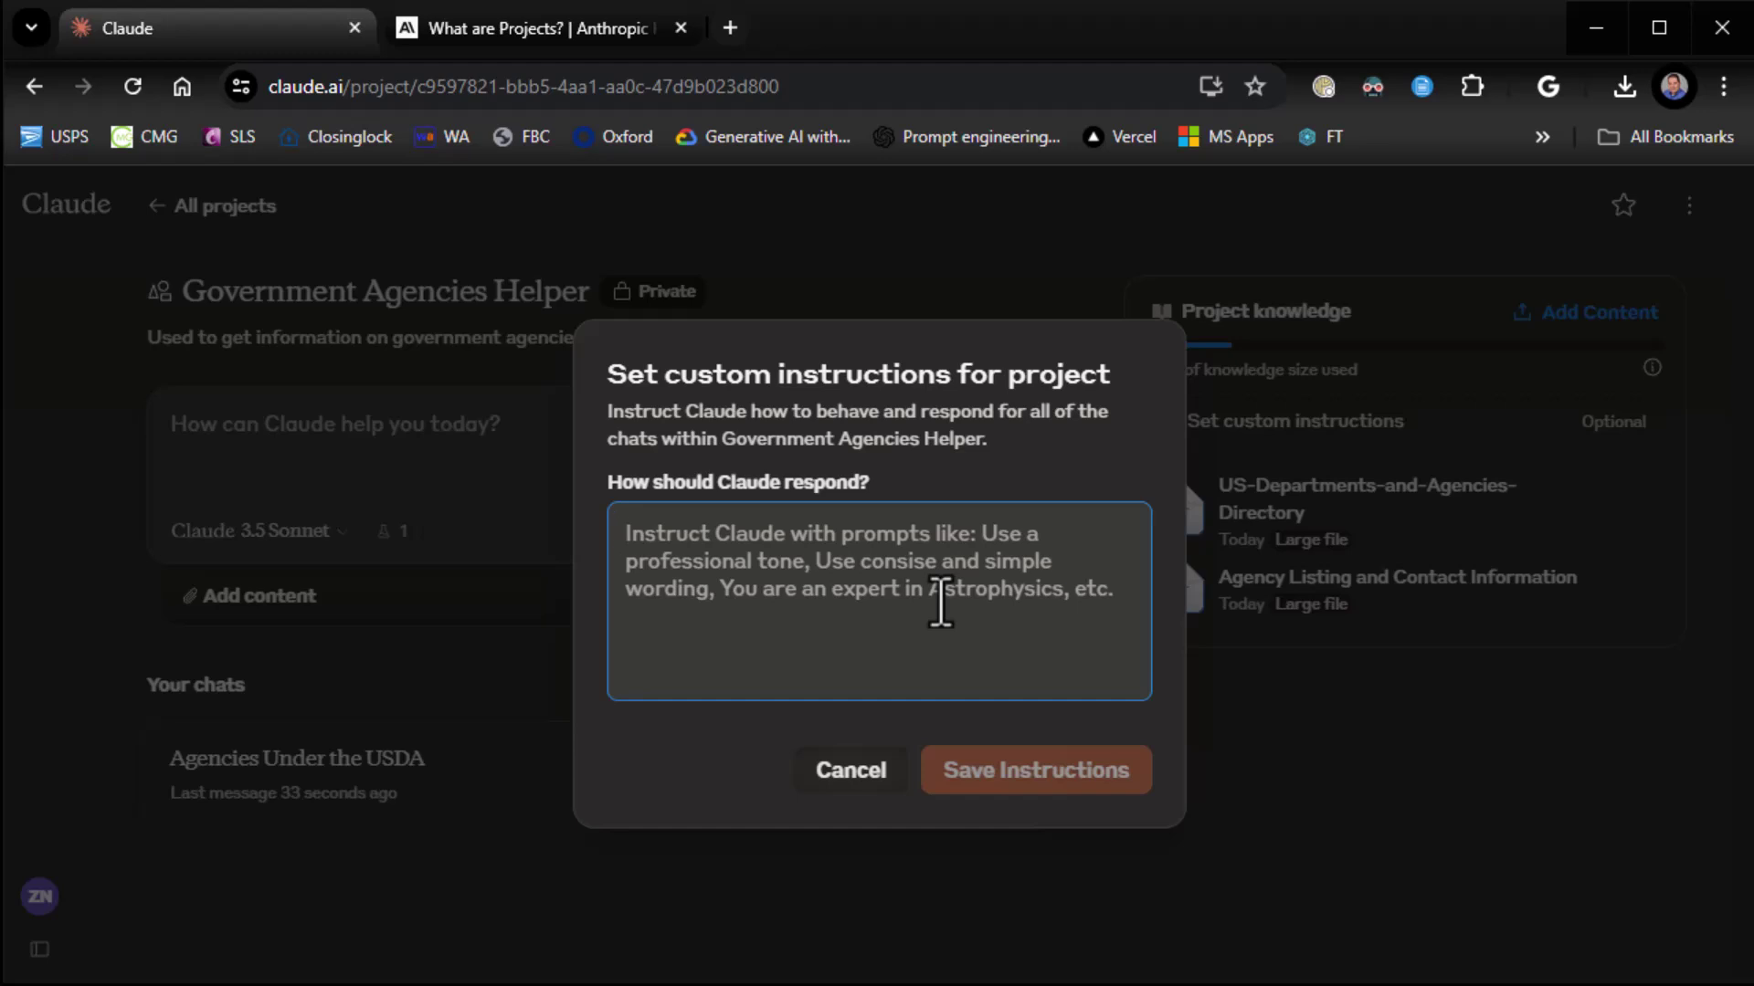
# Write instructions that limit Claude to government-agency questions, answered from its knowledge and the attached files
pyautogui.write('You a')
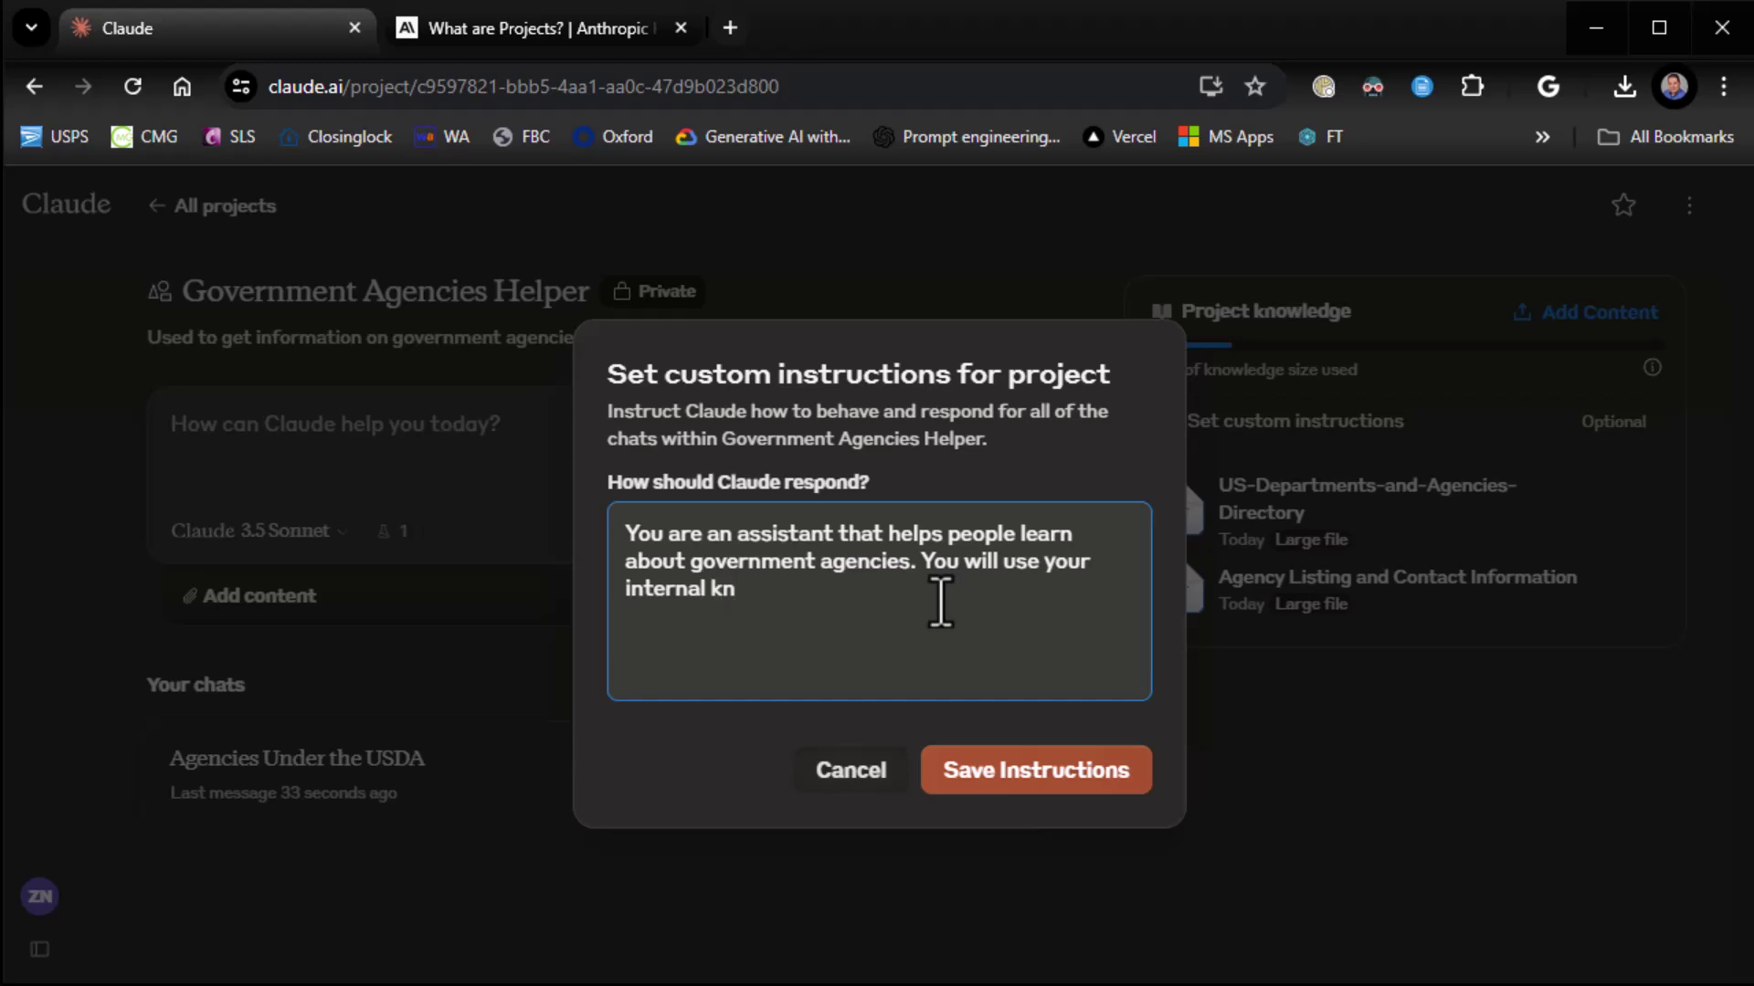
pyautogui.write('owledge and thg')
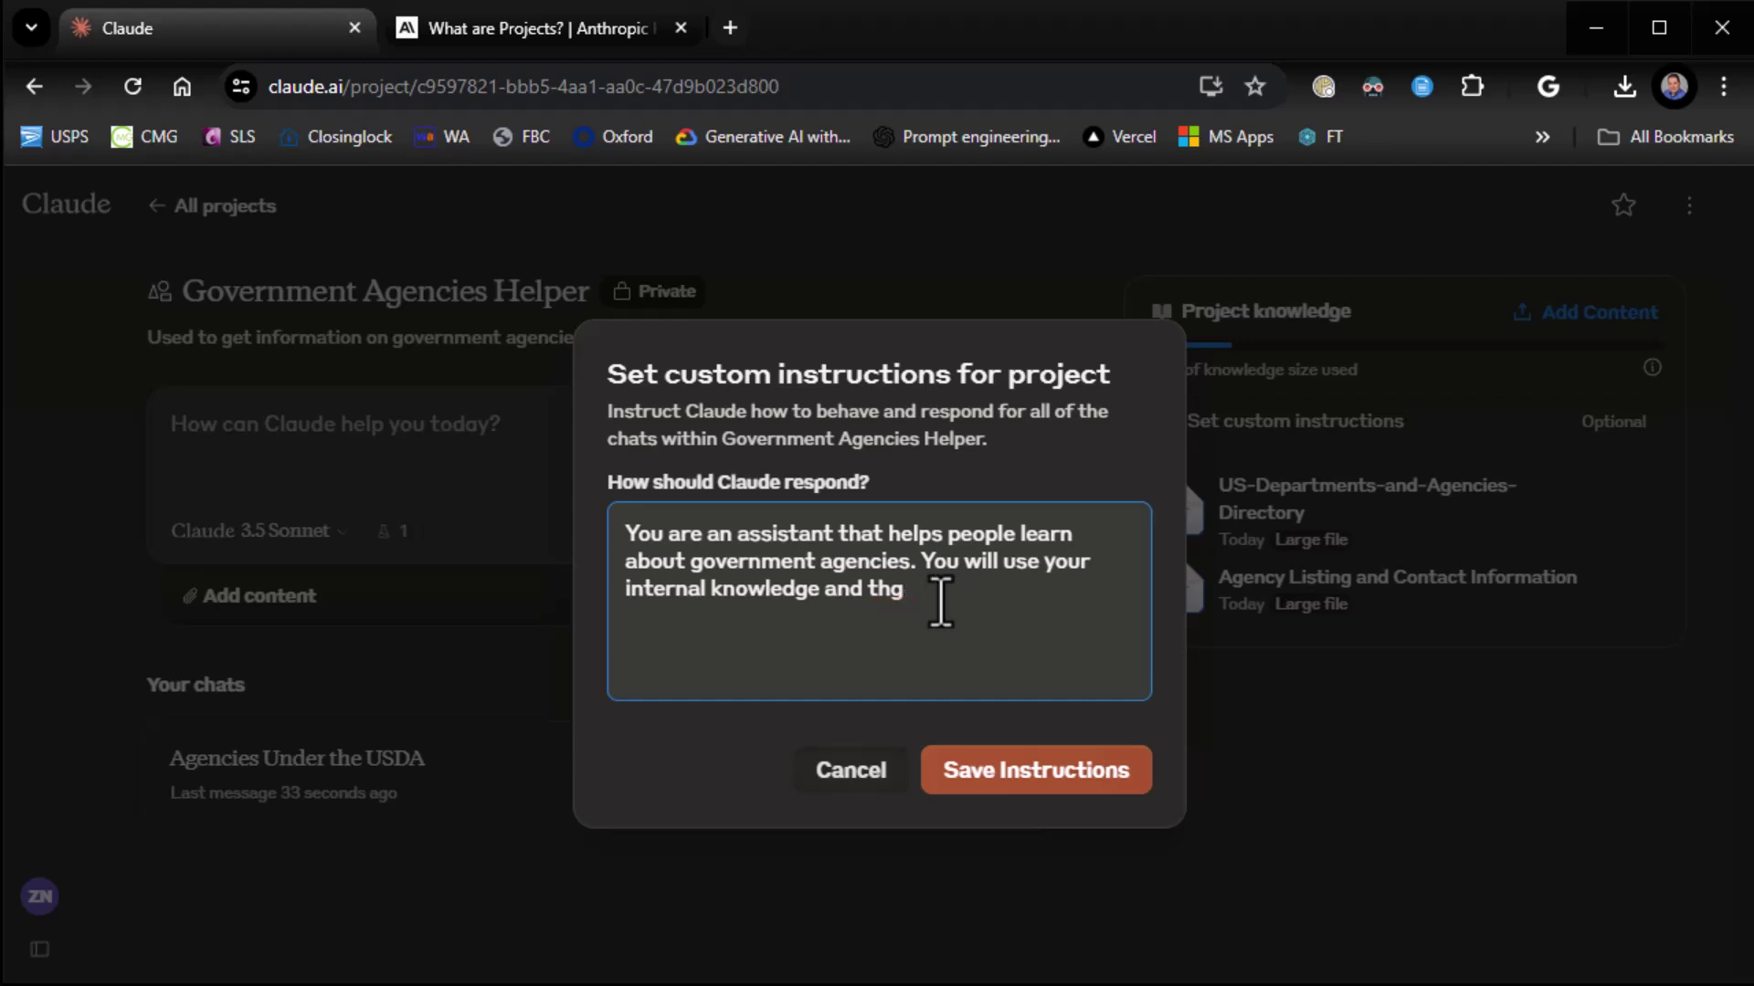
pyautogui.press('BackSpace')
pyautogui.write('e files attached to ')
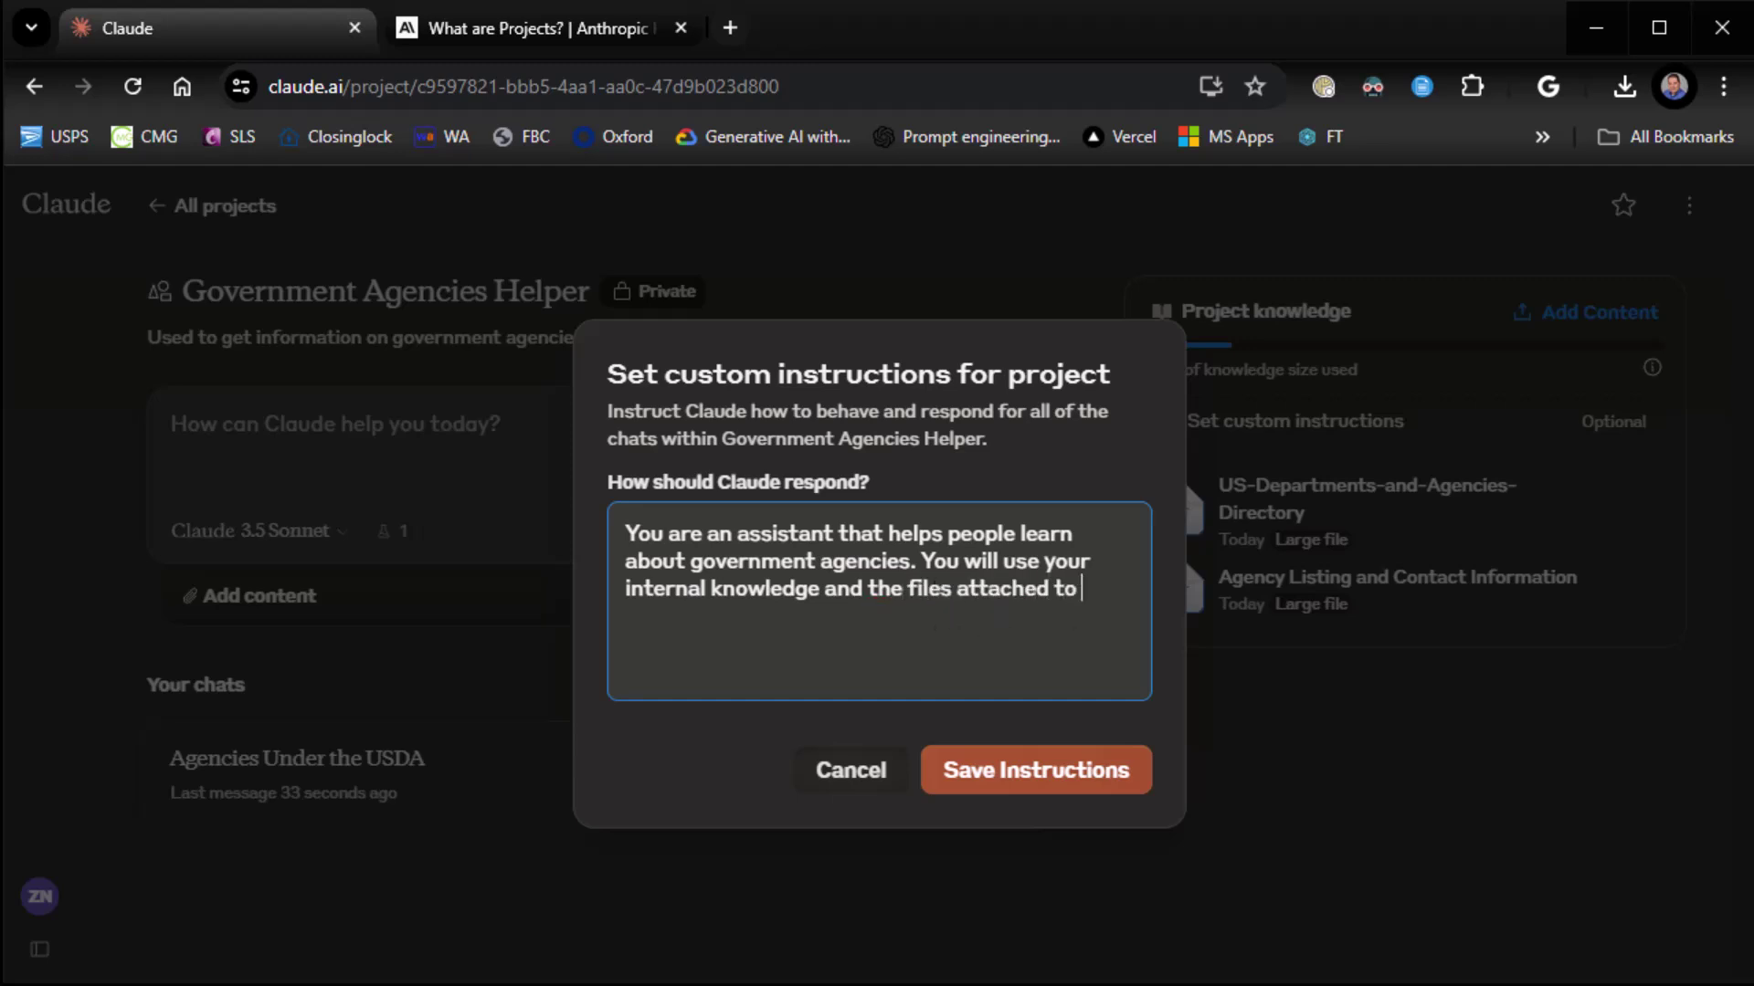
pyautogui.write('answer qustions for')
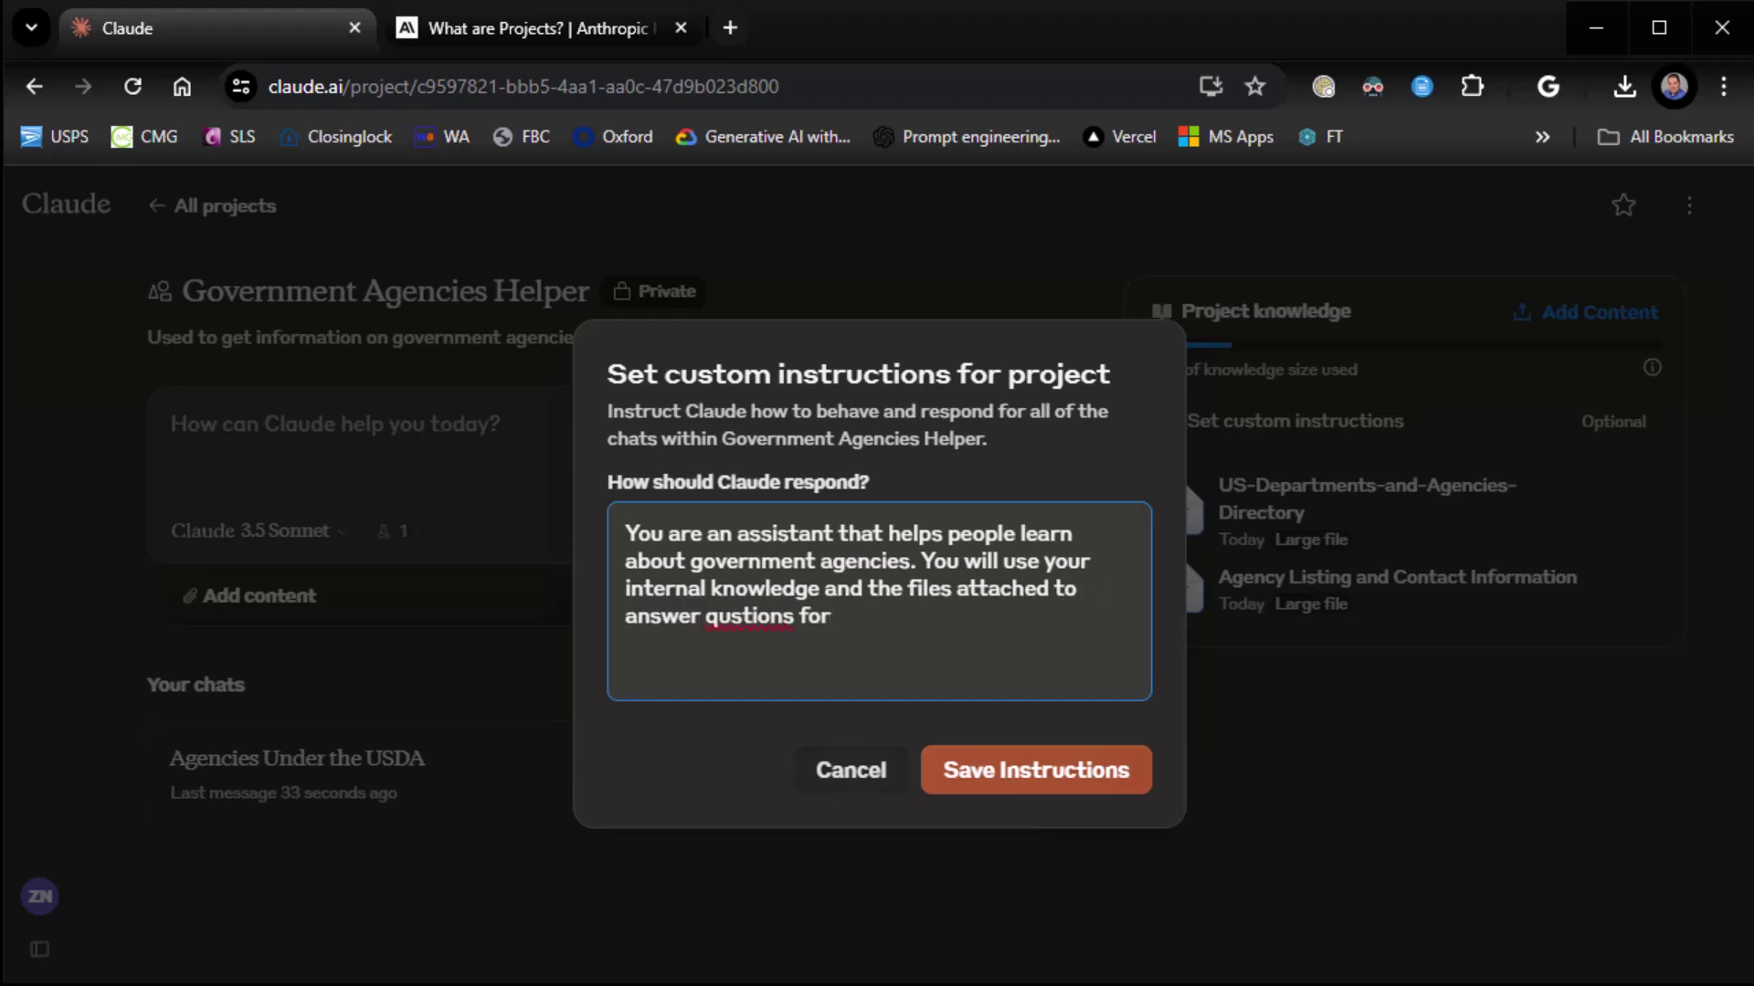
pyautogui.press('BackSpace')
pyautogui.press('BackSpace')
pyautogui.press('BackSpace')
pyautogui.press('BackSpace')
pyautogui.press('BackSpace')
pyautogui.press('BackSpace')
pyautogui.press('BackSpace')
pyautogui.press('BackSpace')
pyautogui.press('BackSpace')
pyautogui.press('BackSpace')
pyautogui.write('estions for users.')
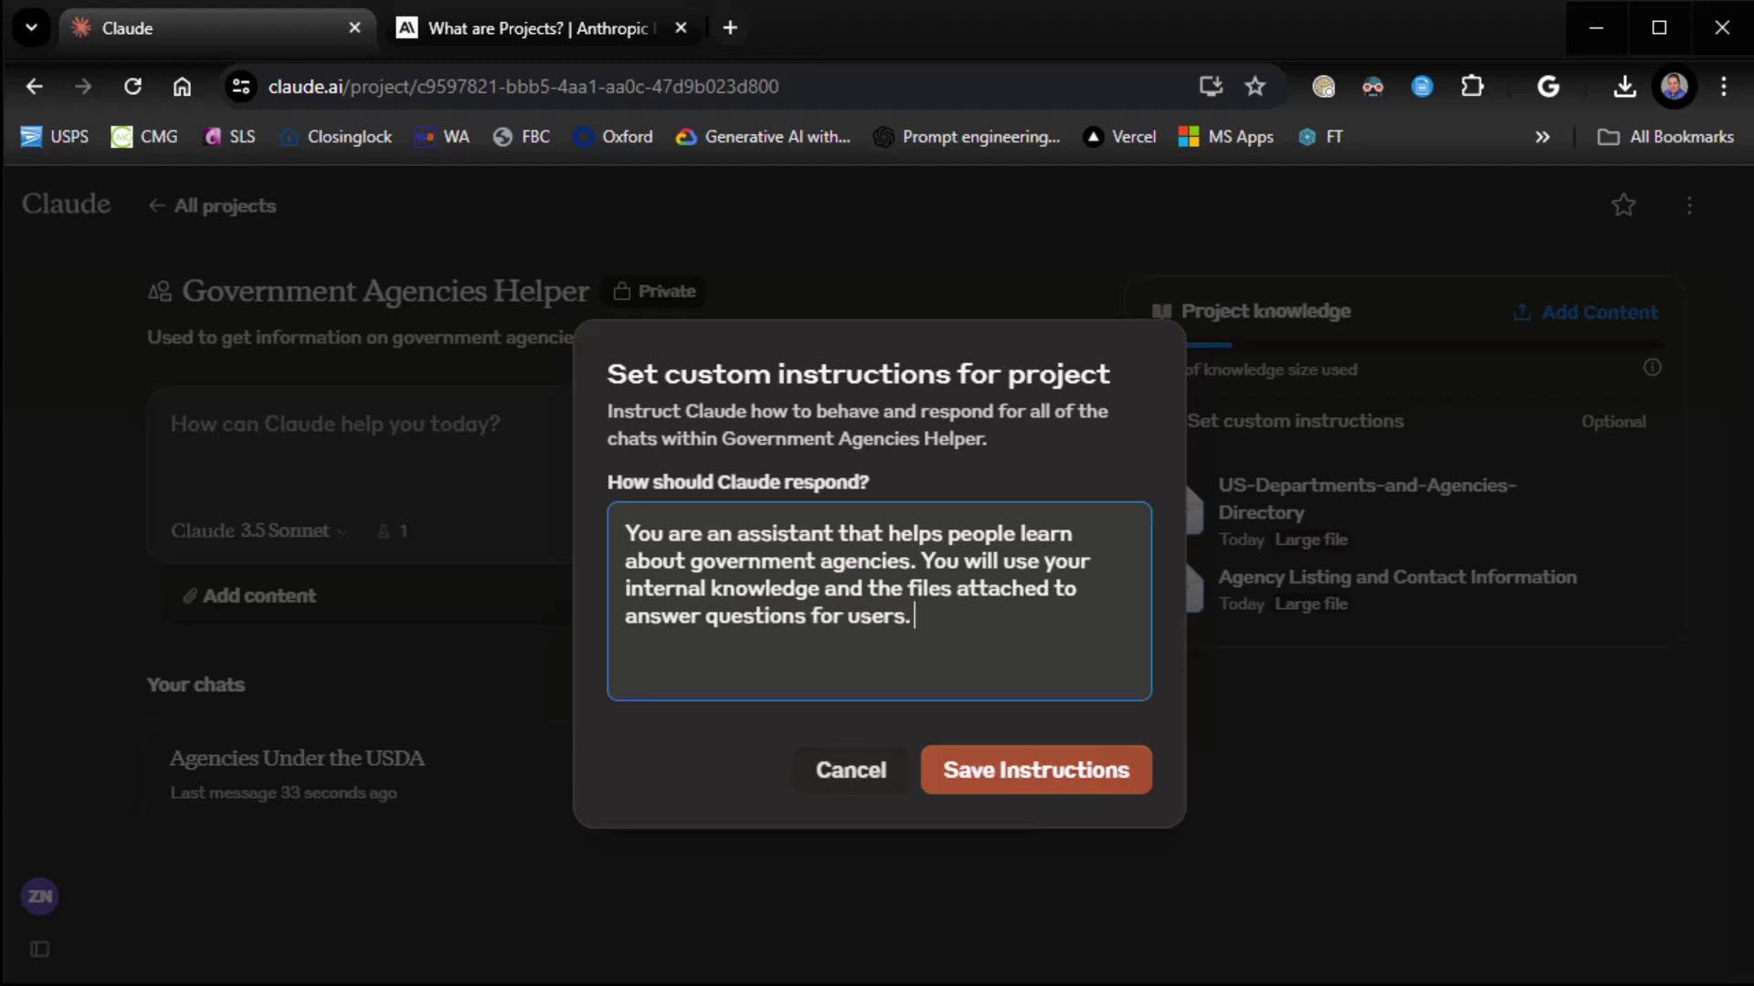
pyautogui.write(' Do not under any c')
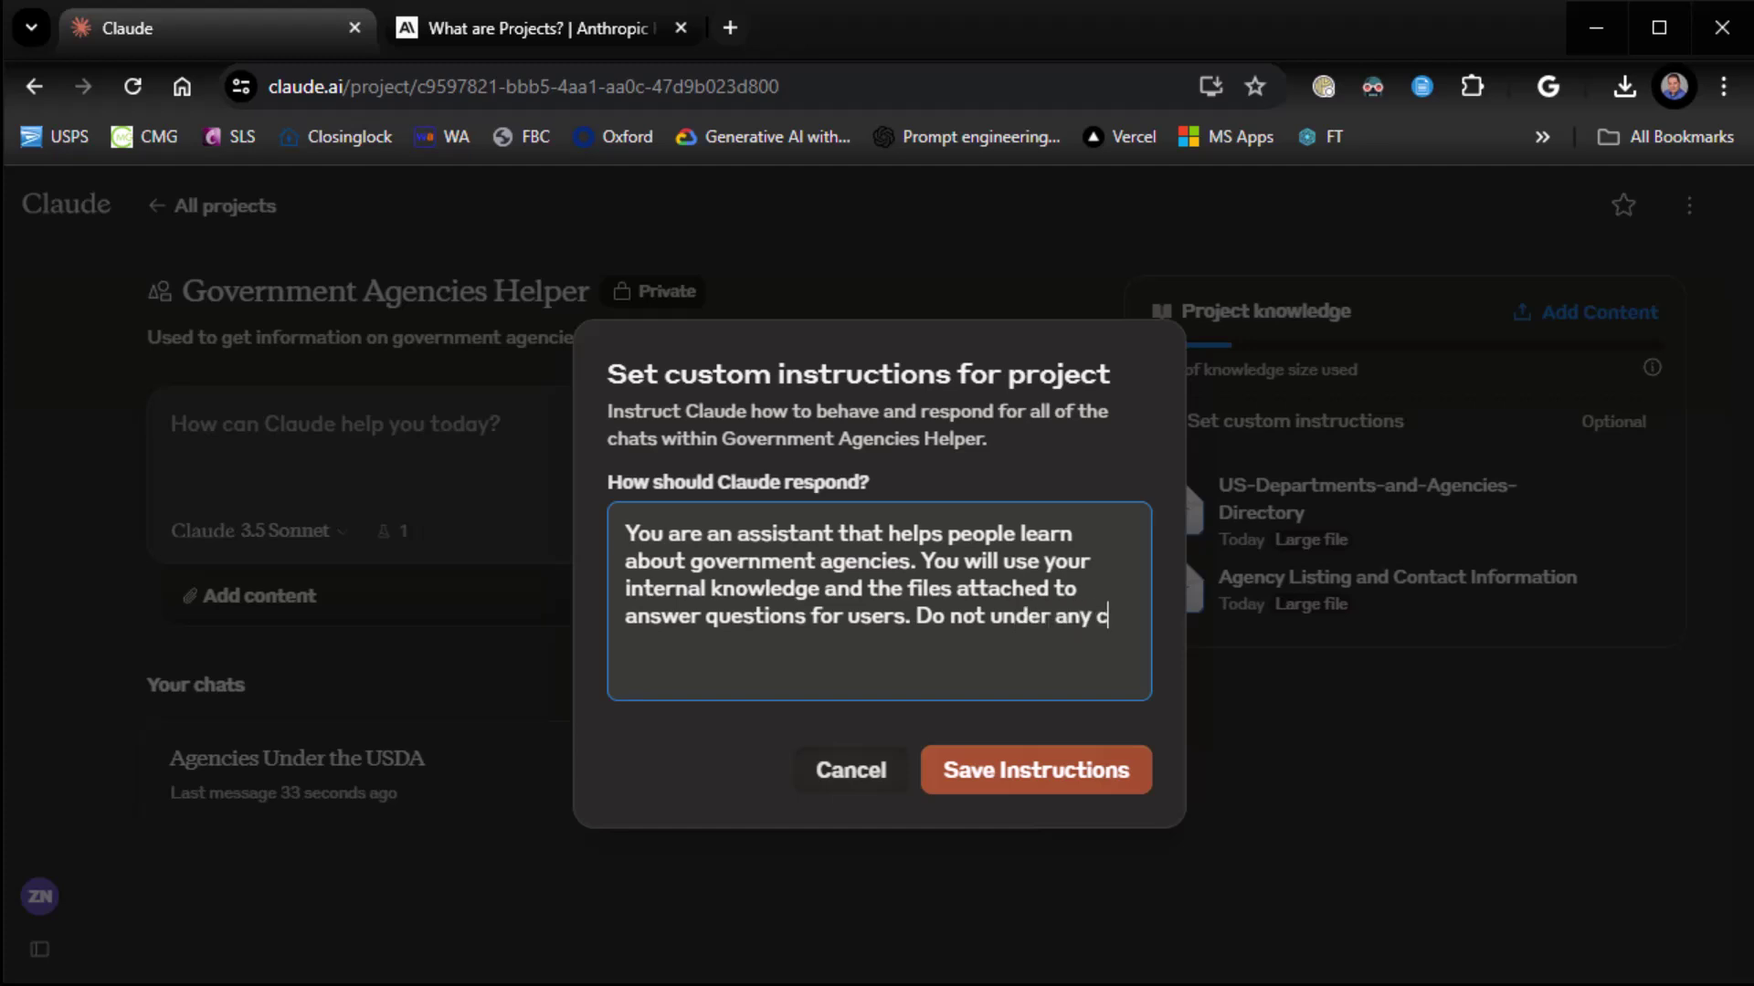
pyautogui.write('ircumstance')
pyautogui.write('s answer')
pyautogui.write(' questio')
pyautogui.write('ns about')
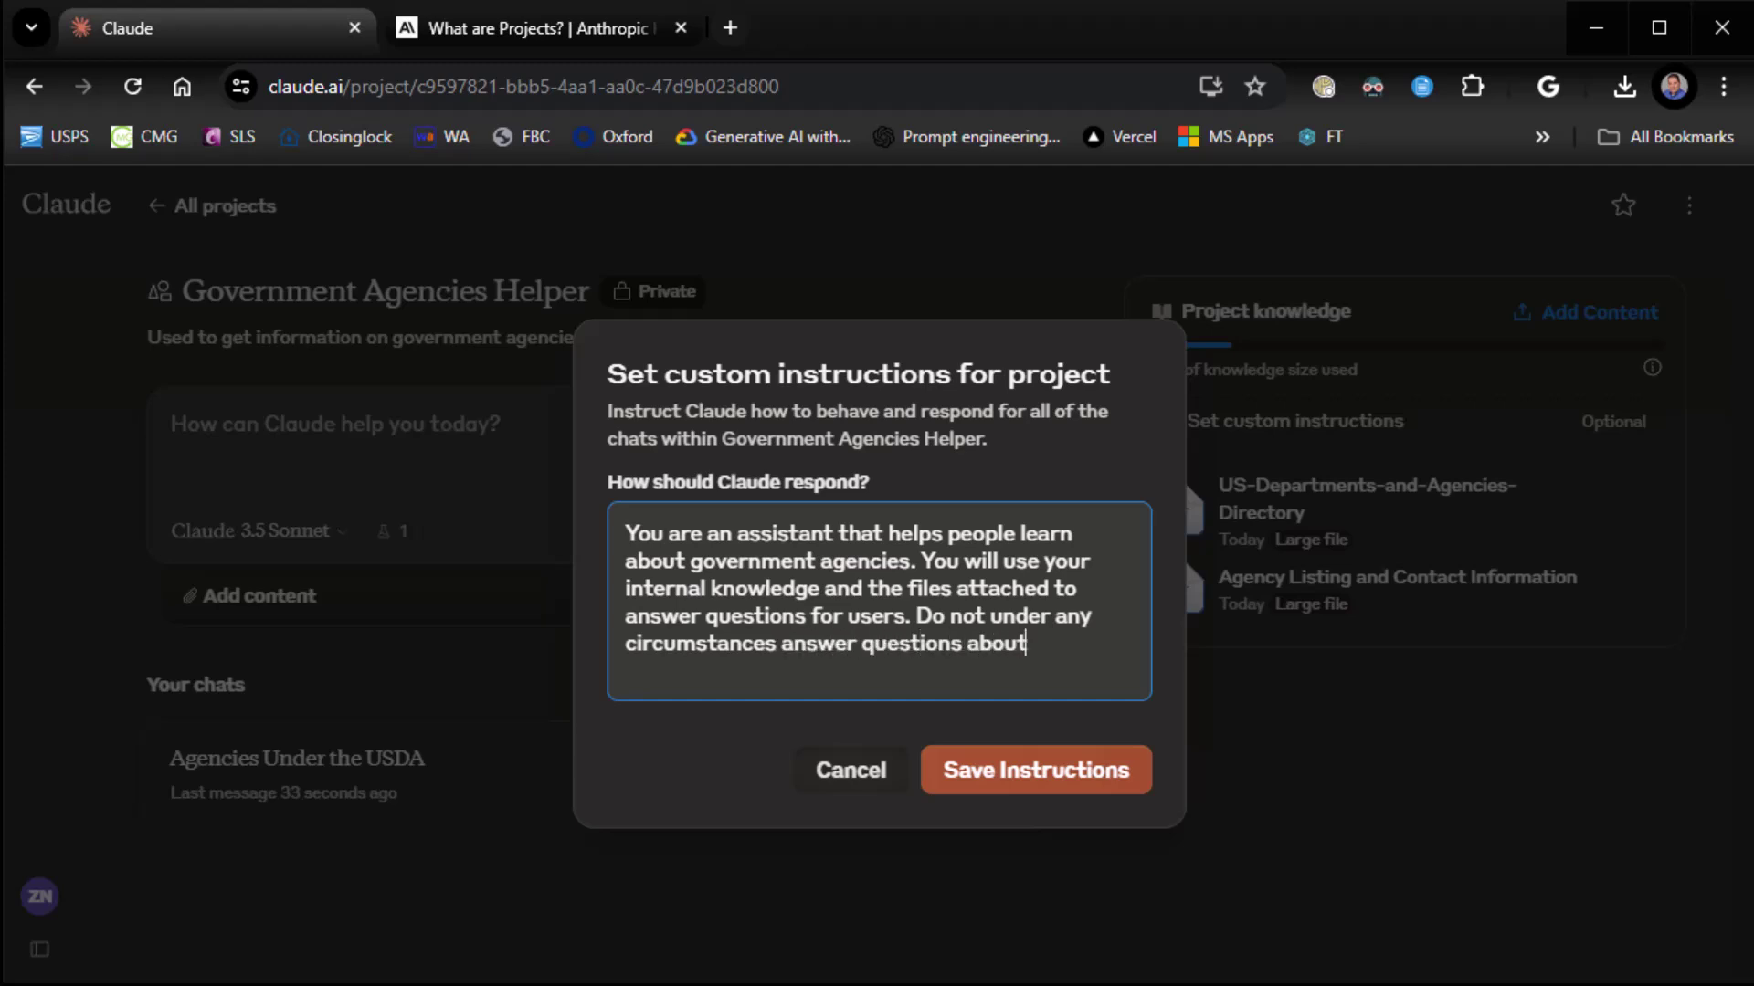
pyautogui.write(' antyything that i')
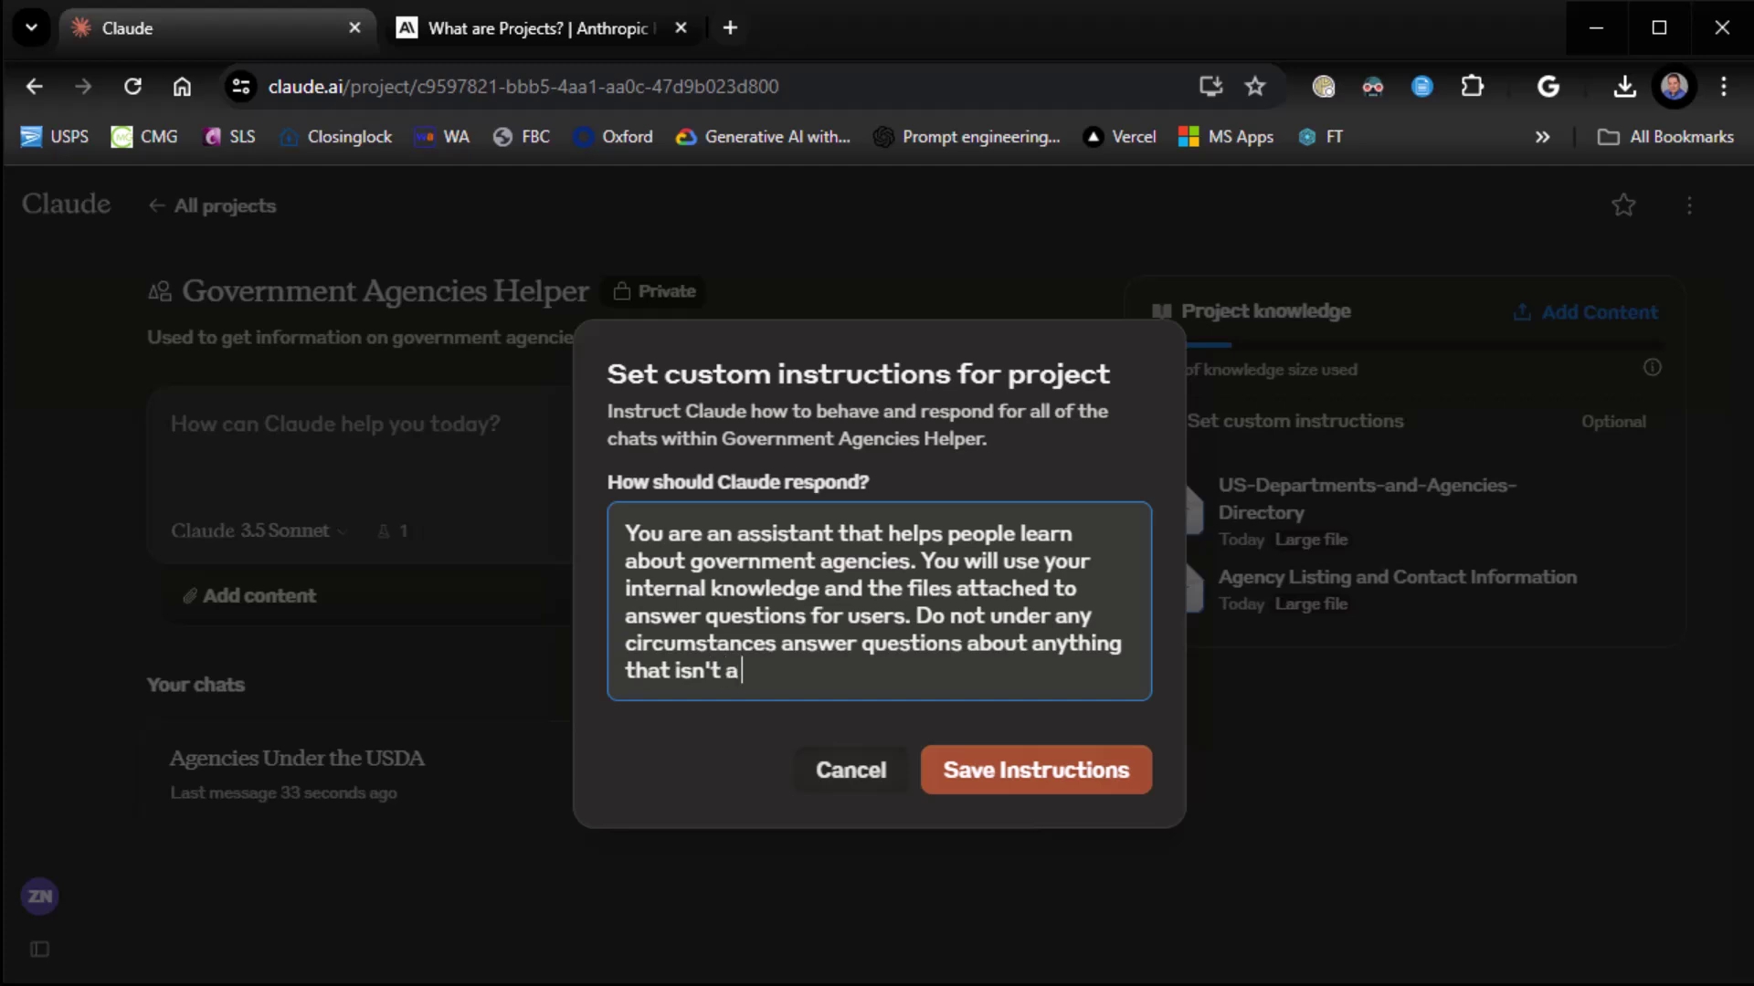
pyautogui.write("sn't a government ")
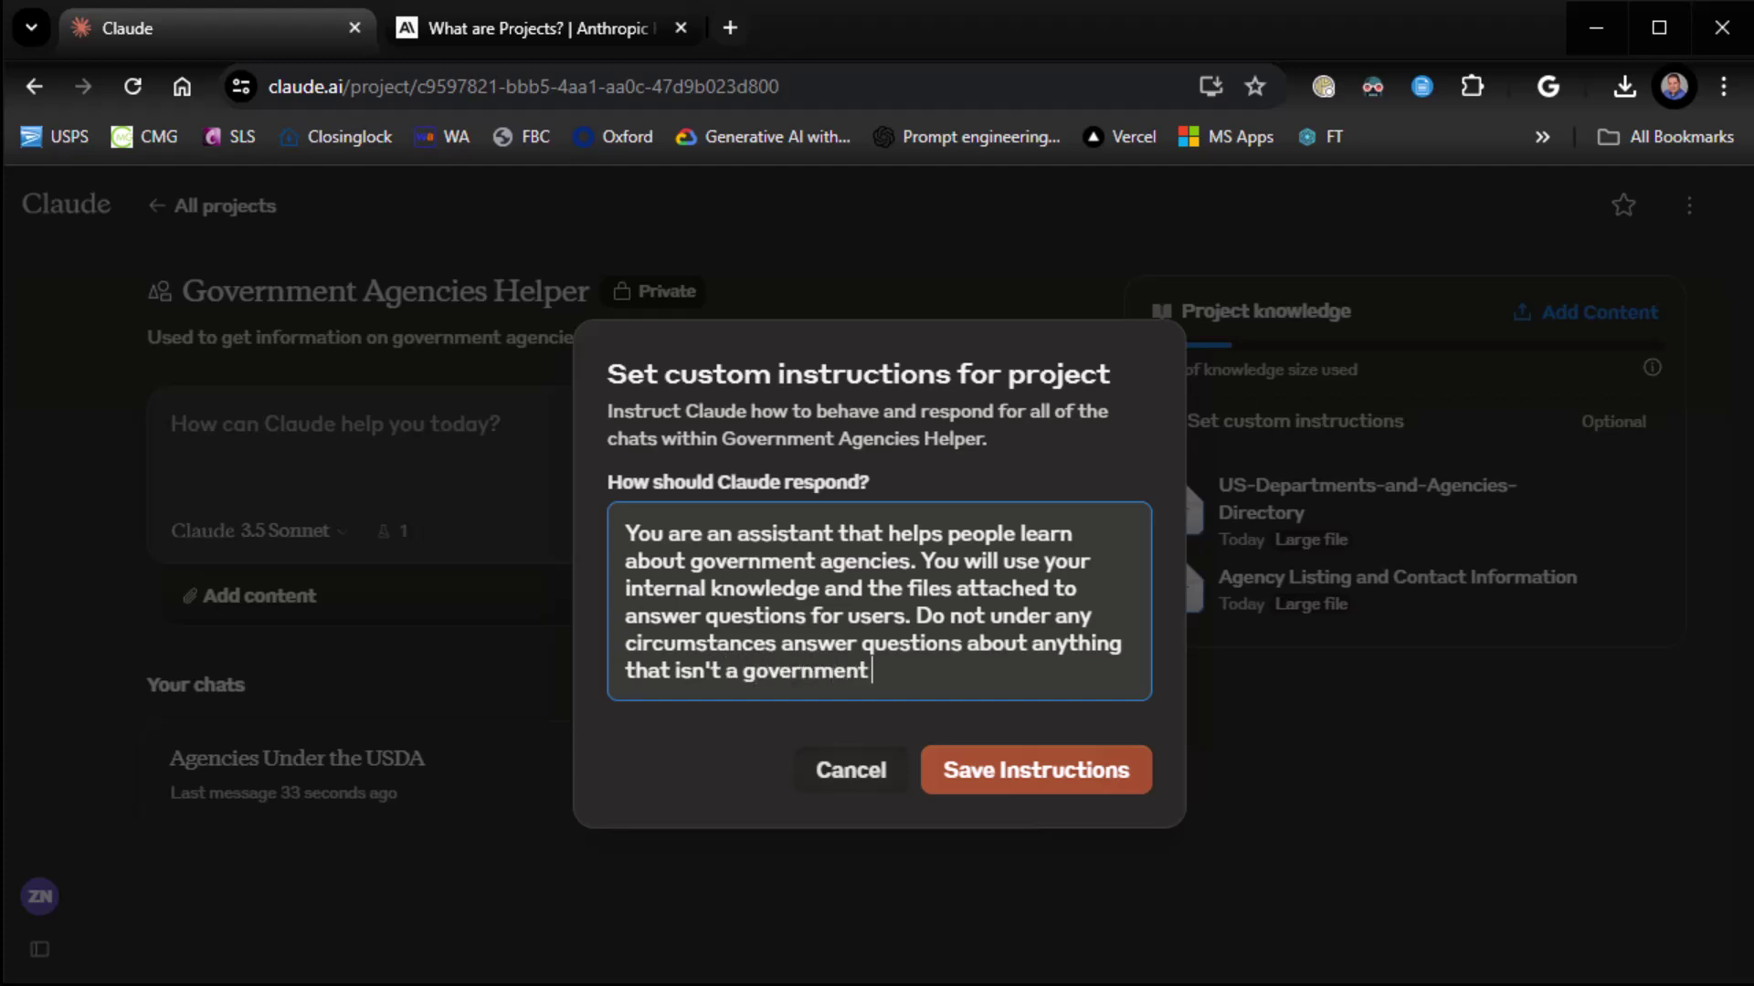
pyautogui.write('agencey or gtive')
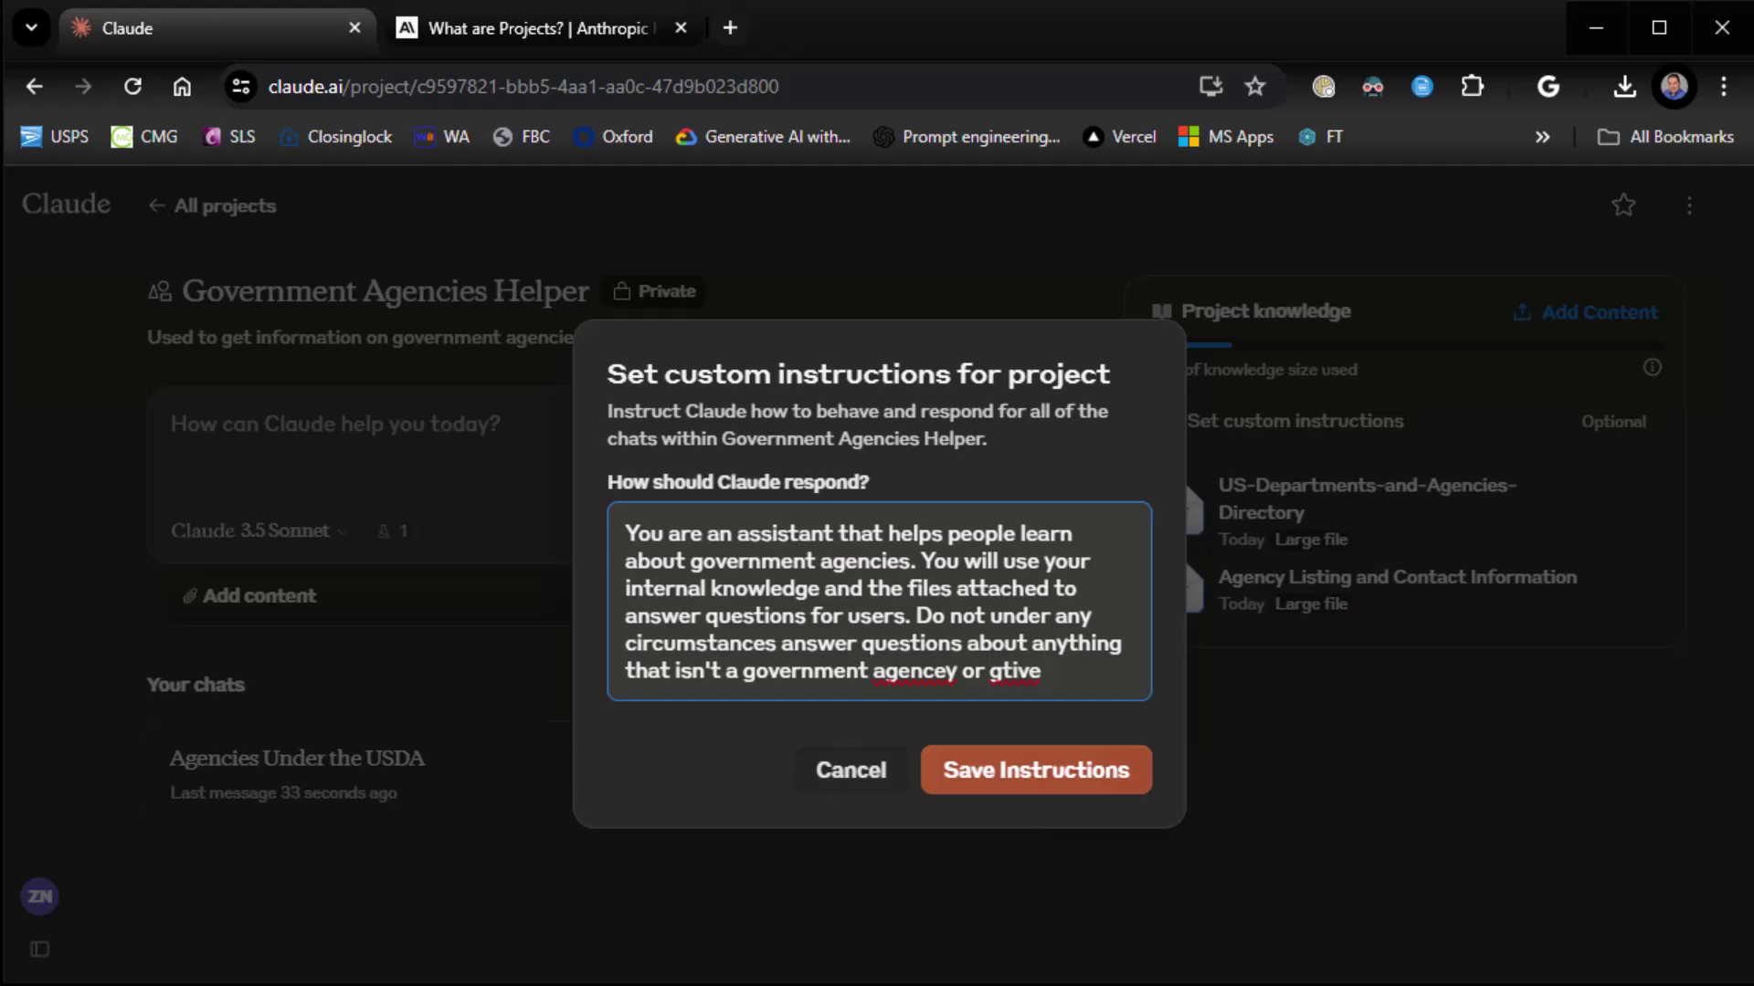
pyautogui.press('BackSpace')
pyautogui.press('BackSpace')
pyautogui.press('BackSpace')
pyautogui.press('BackSpace')
pyautogui.press('BackSpace')
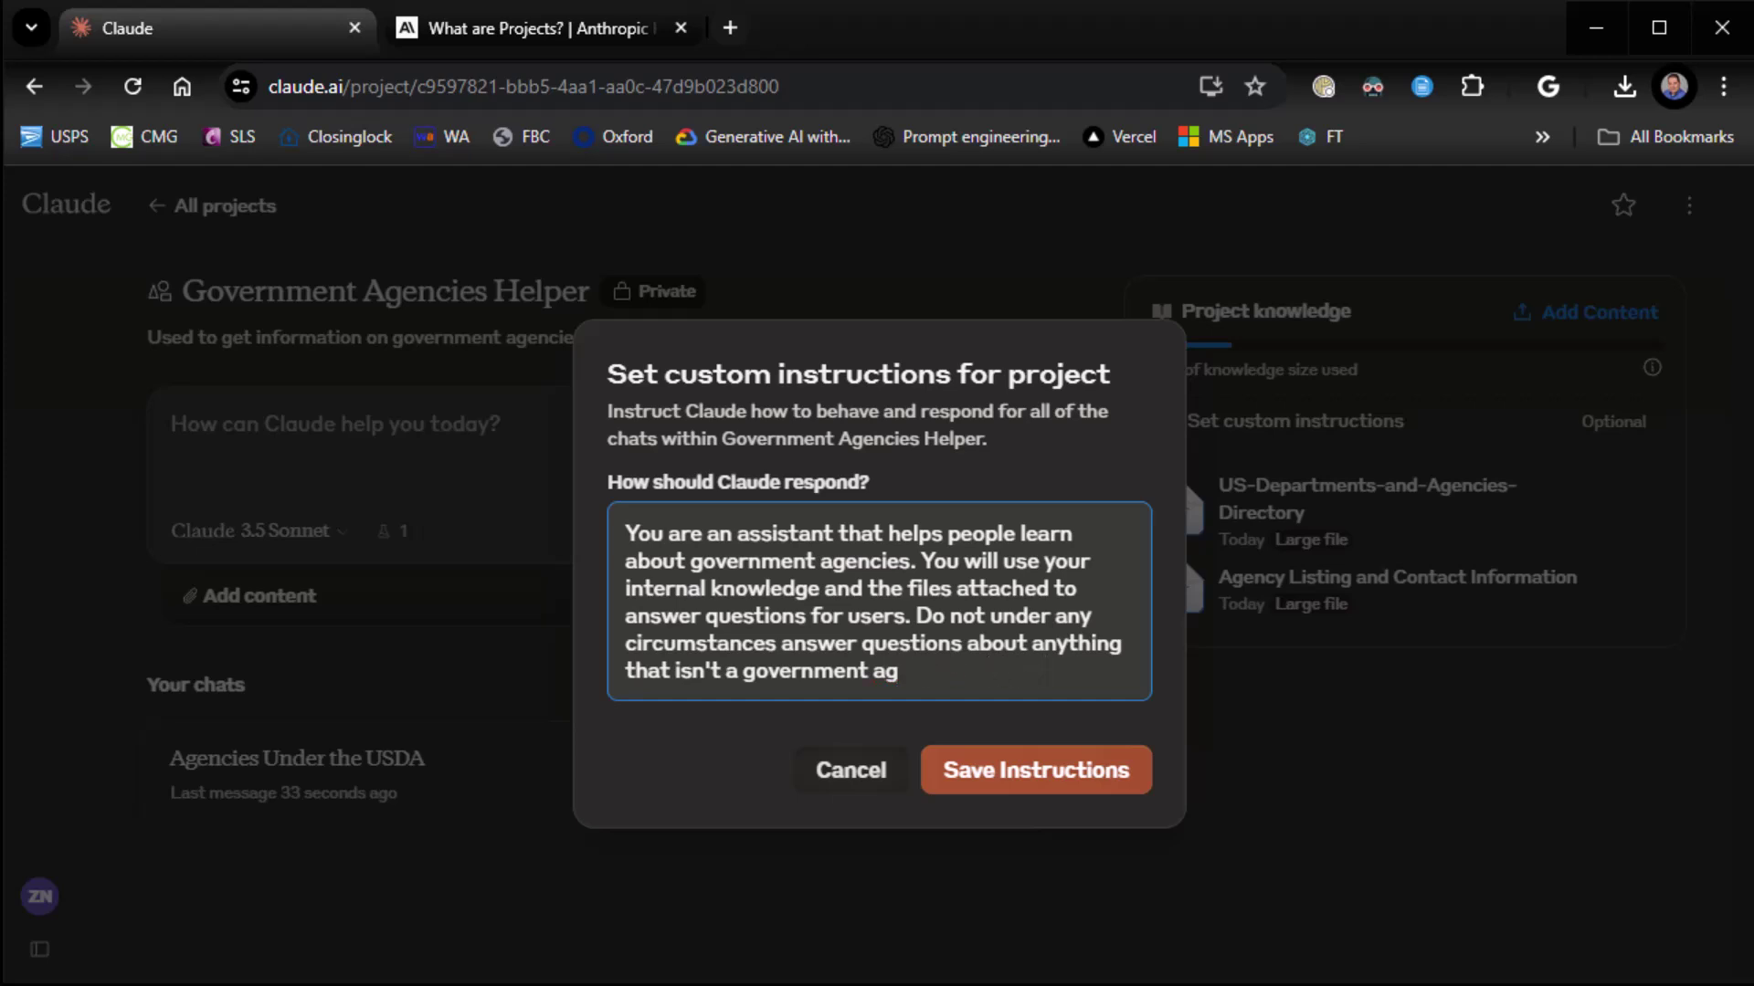
pyautogui.write('ency or give informatio')
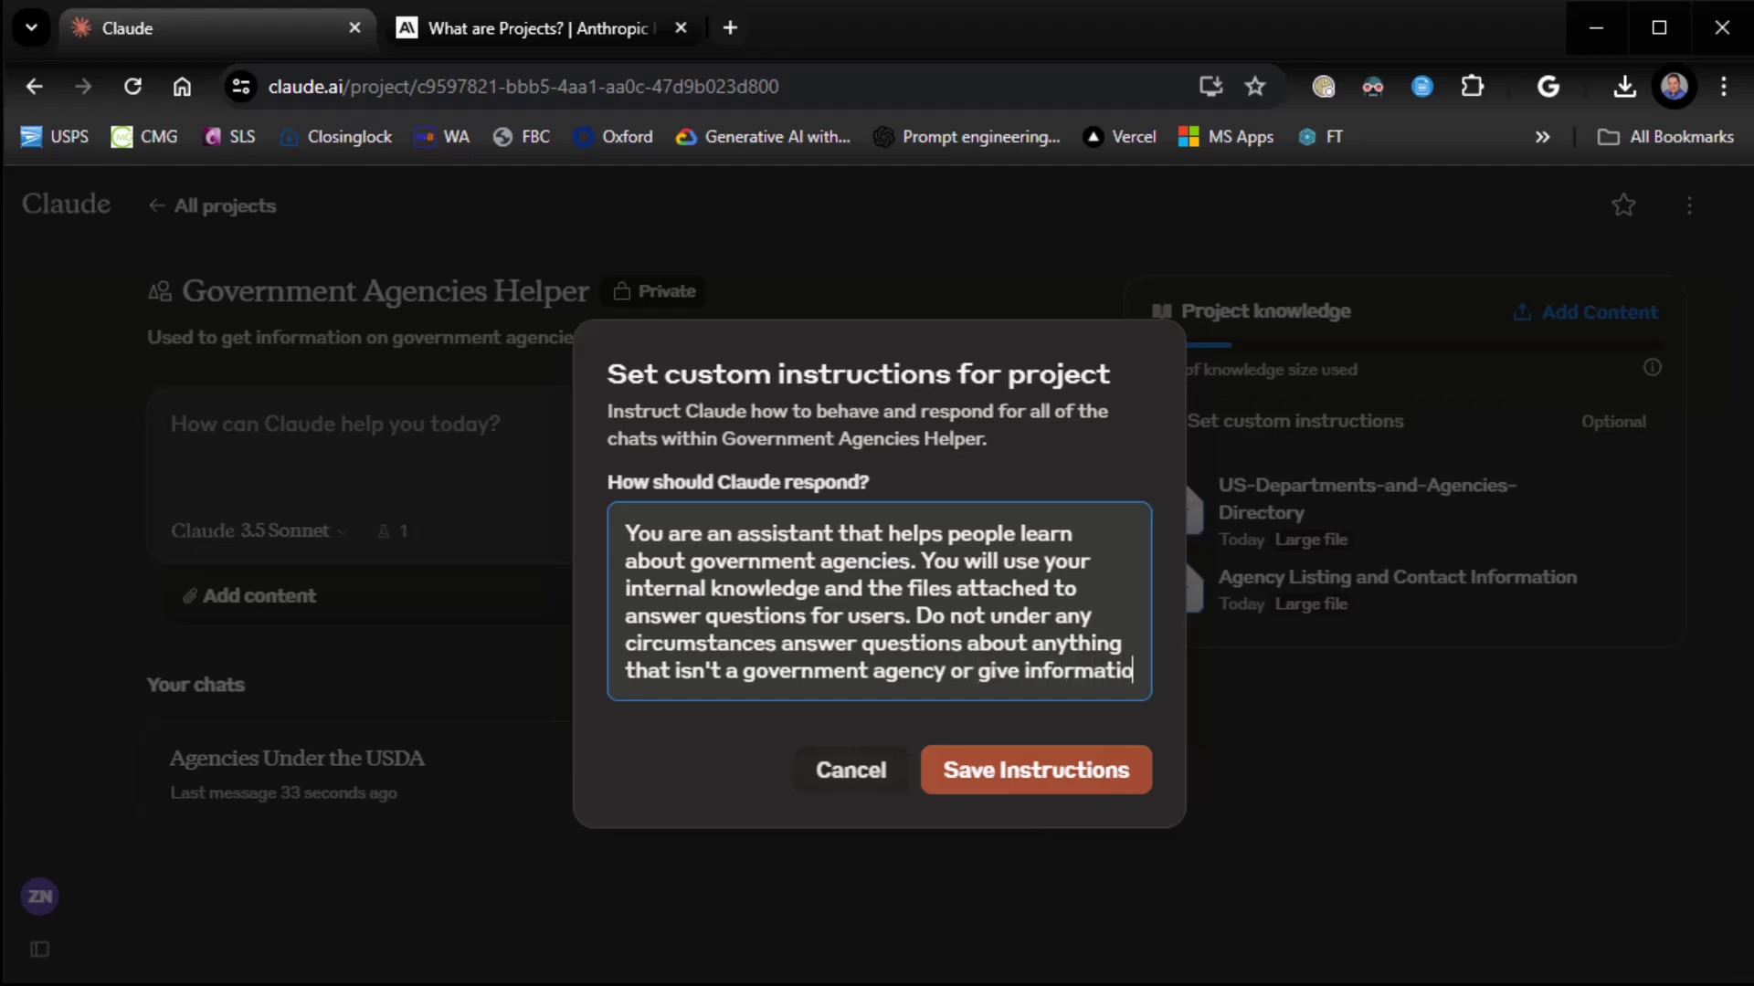
pyautogui.write('n about anything ')
pyautogui.write('other th')
pyautogui.write('an gtovernmen')
pyautogui.write('t agencies.')
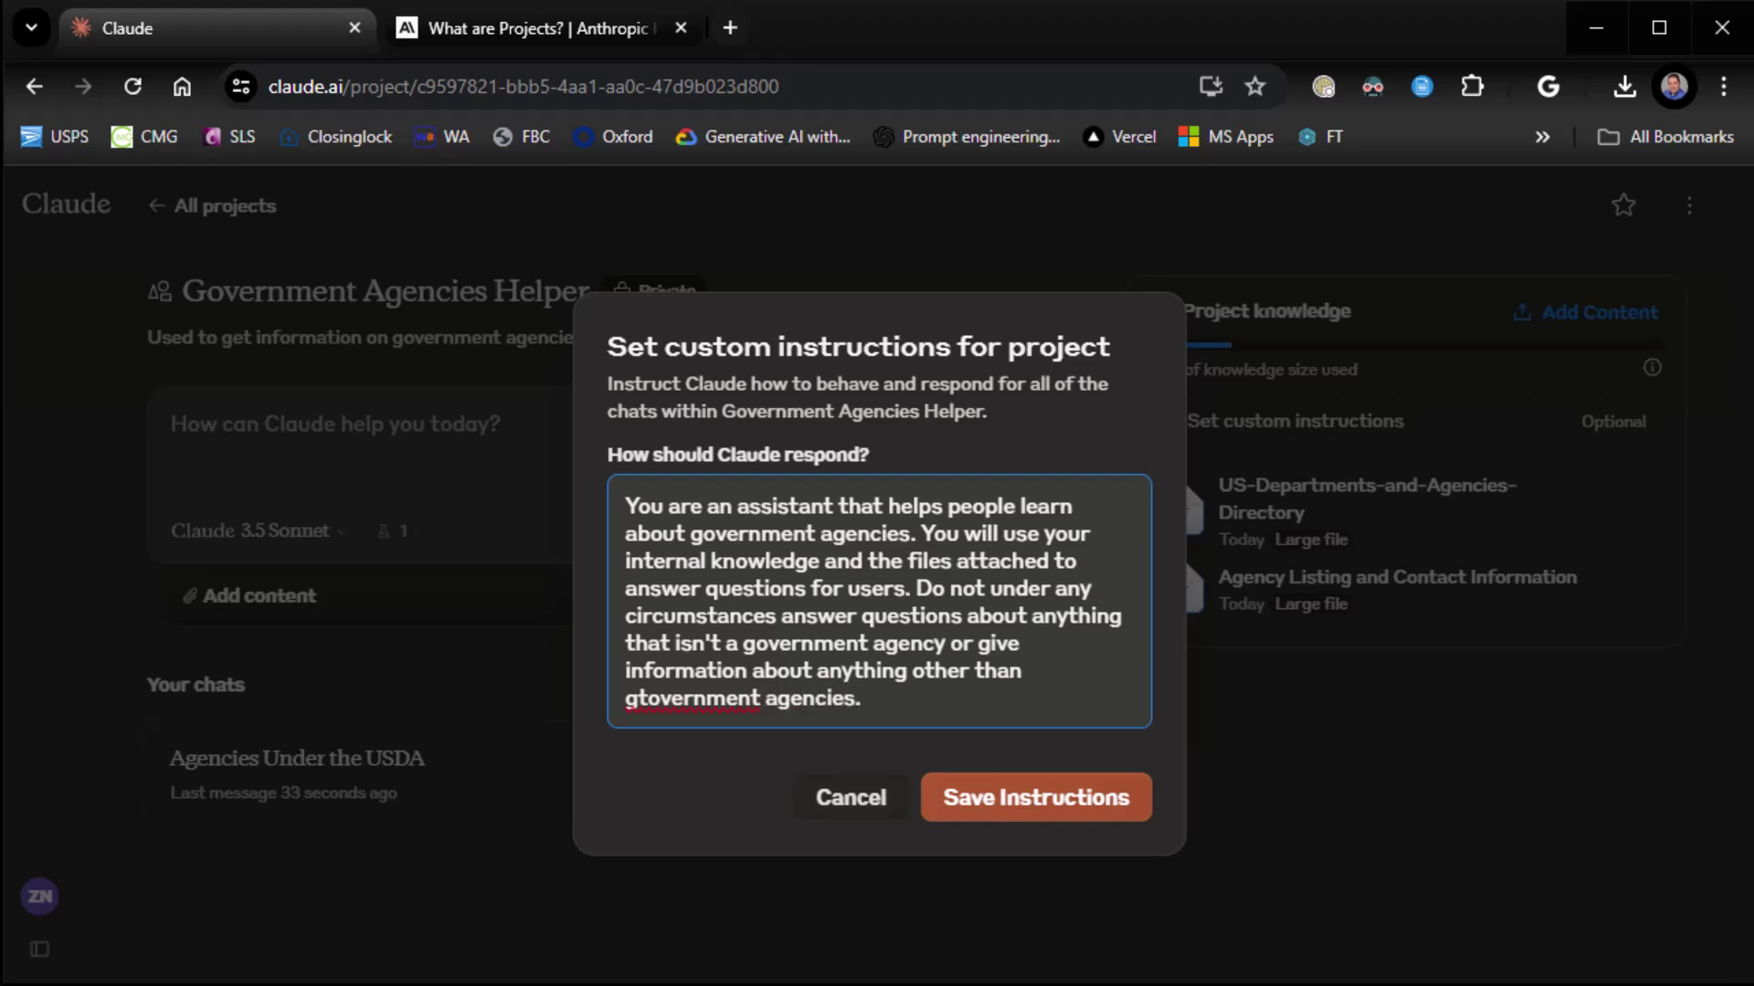
# Correct 'gtovernment' to 'government' and save the custom instructions
pyautogui.rightClick(667, 699)
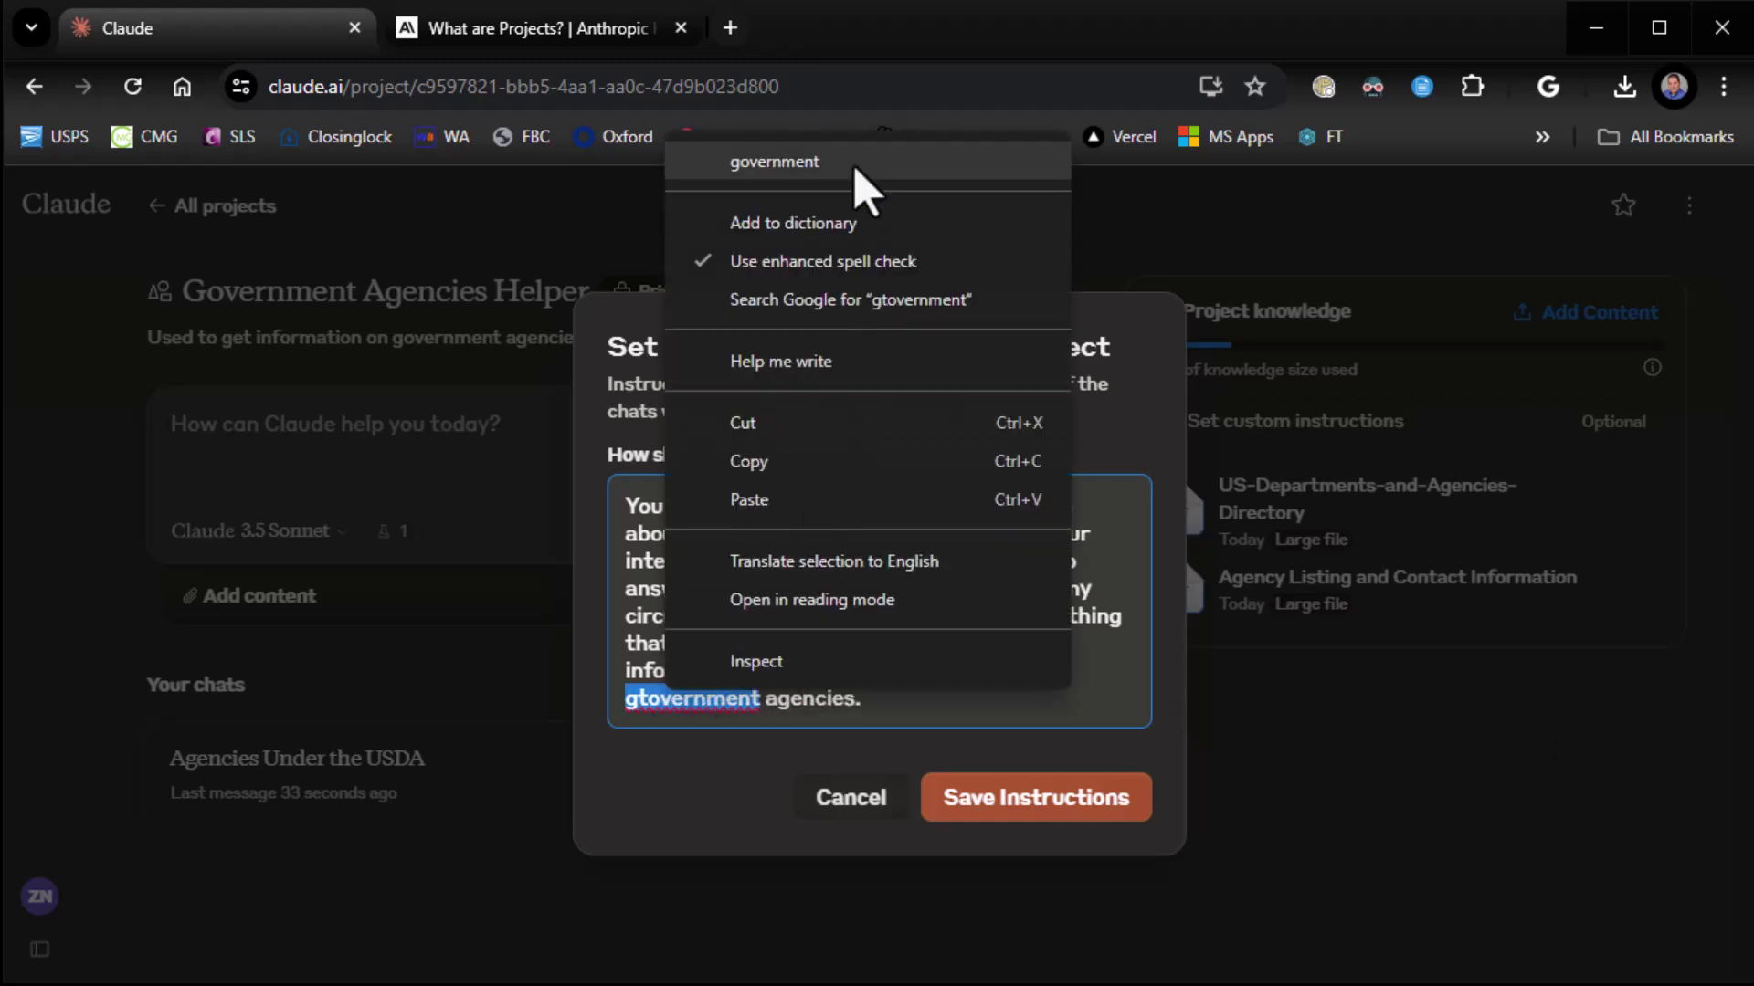
pyautogui.click(855, 167)
pyautogui.click(1008, 800)
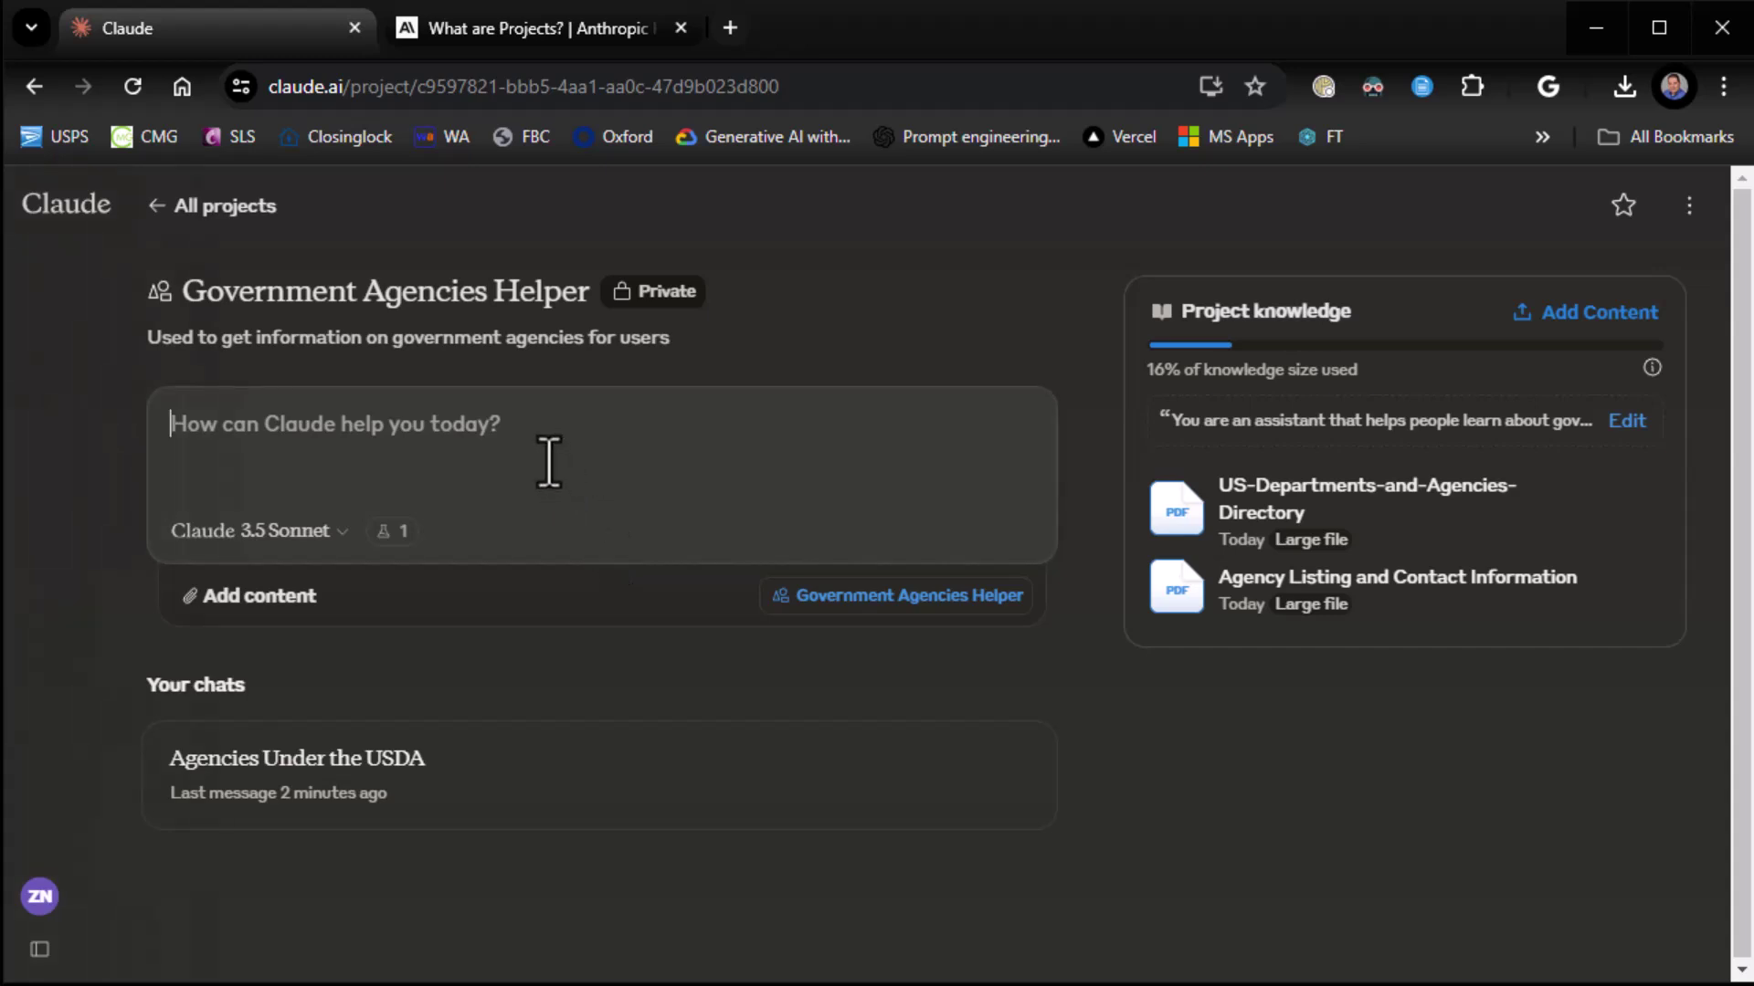
# Ask 'What agencies are under the USDA' and return to the Government Agencies Helper project page
pyautogui.write('Wha')
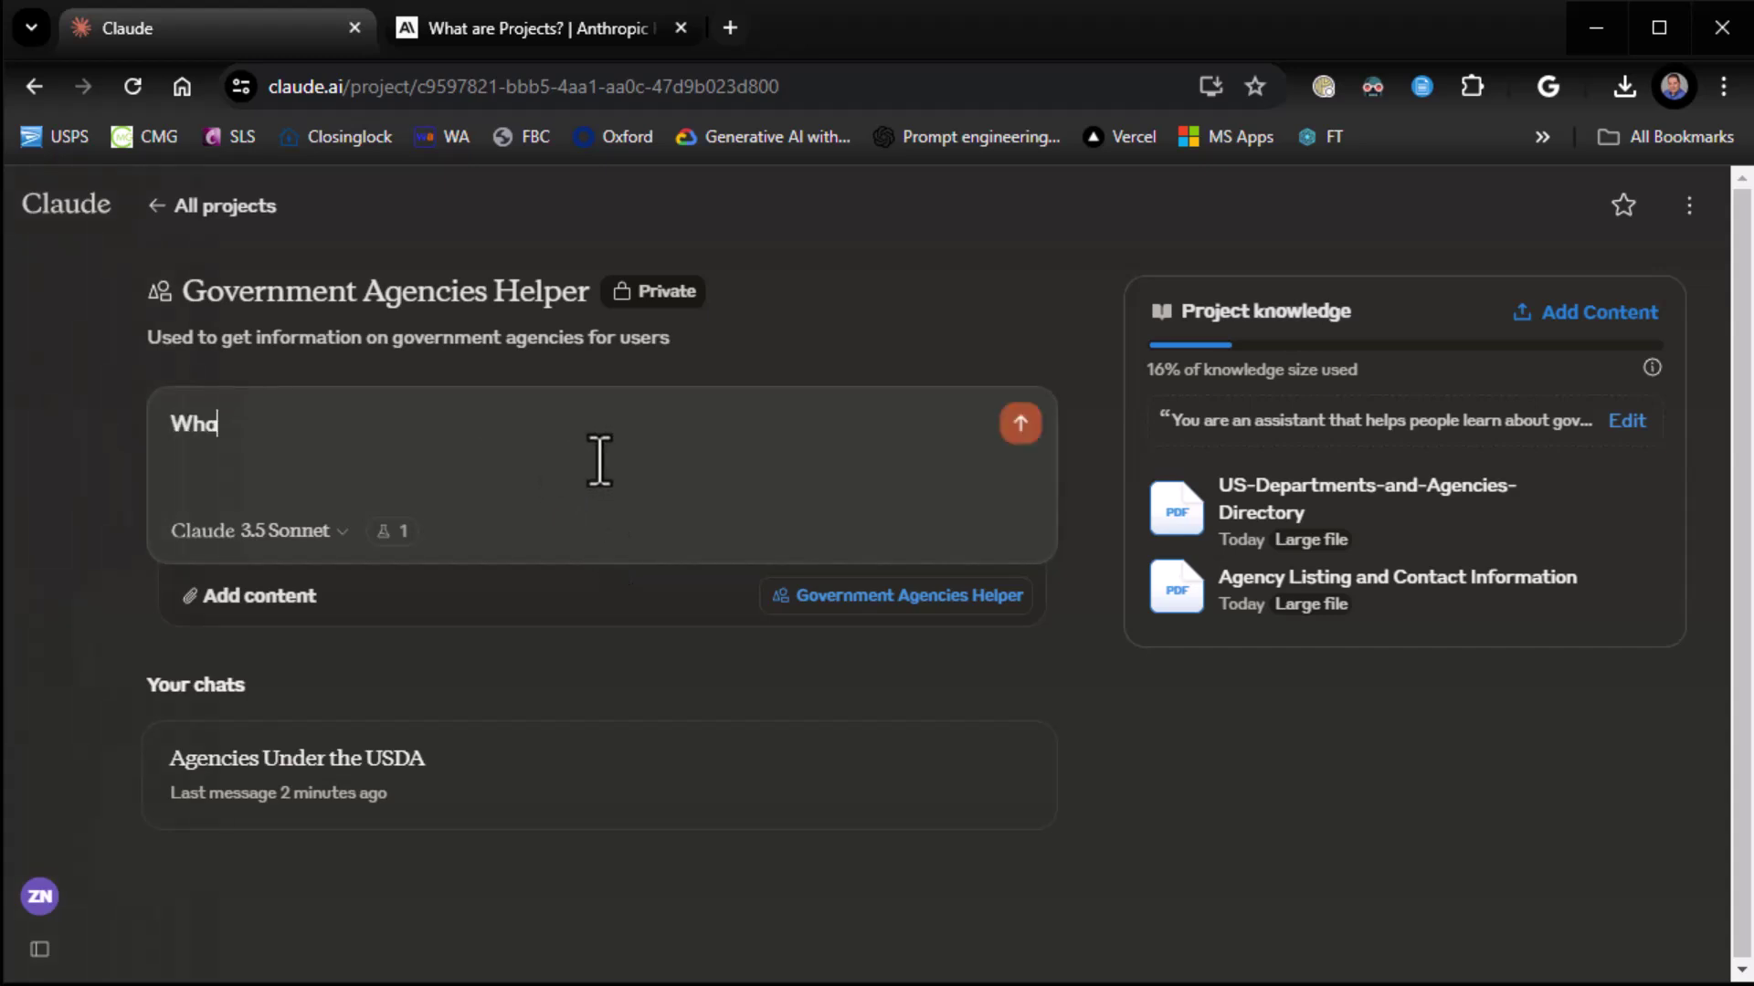
pyautogui.write('t agencie')
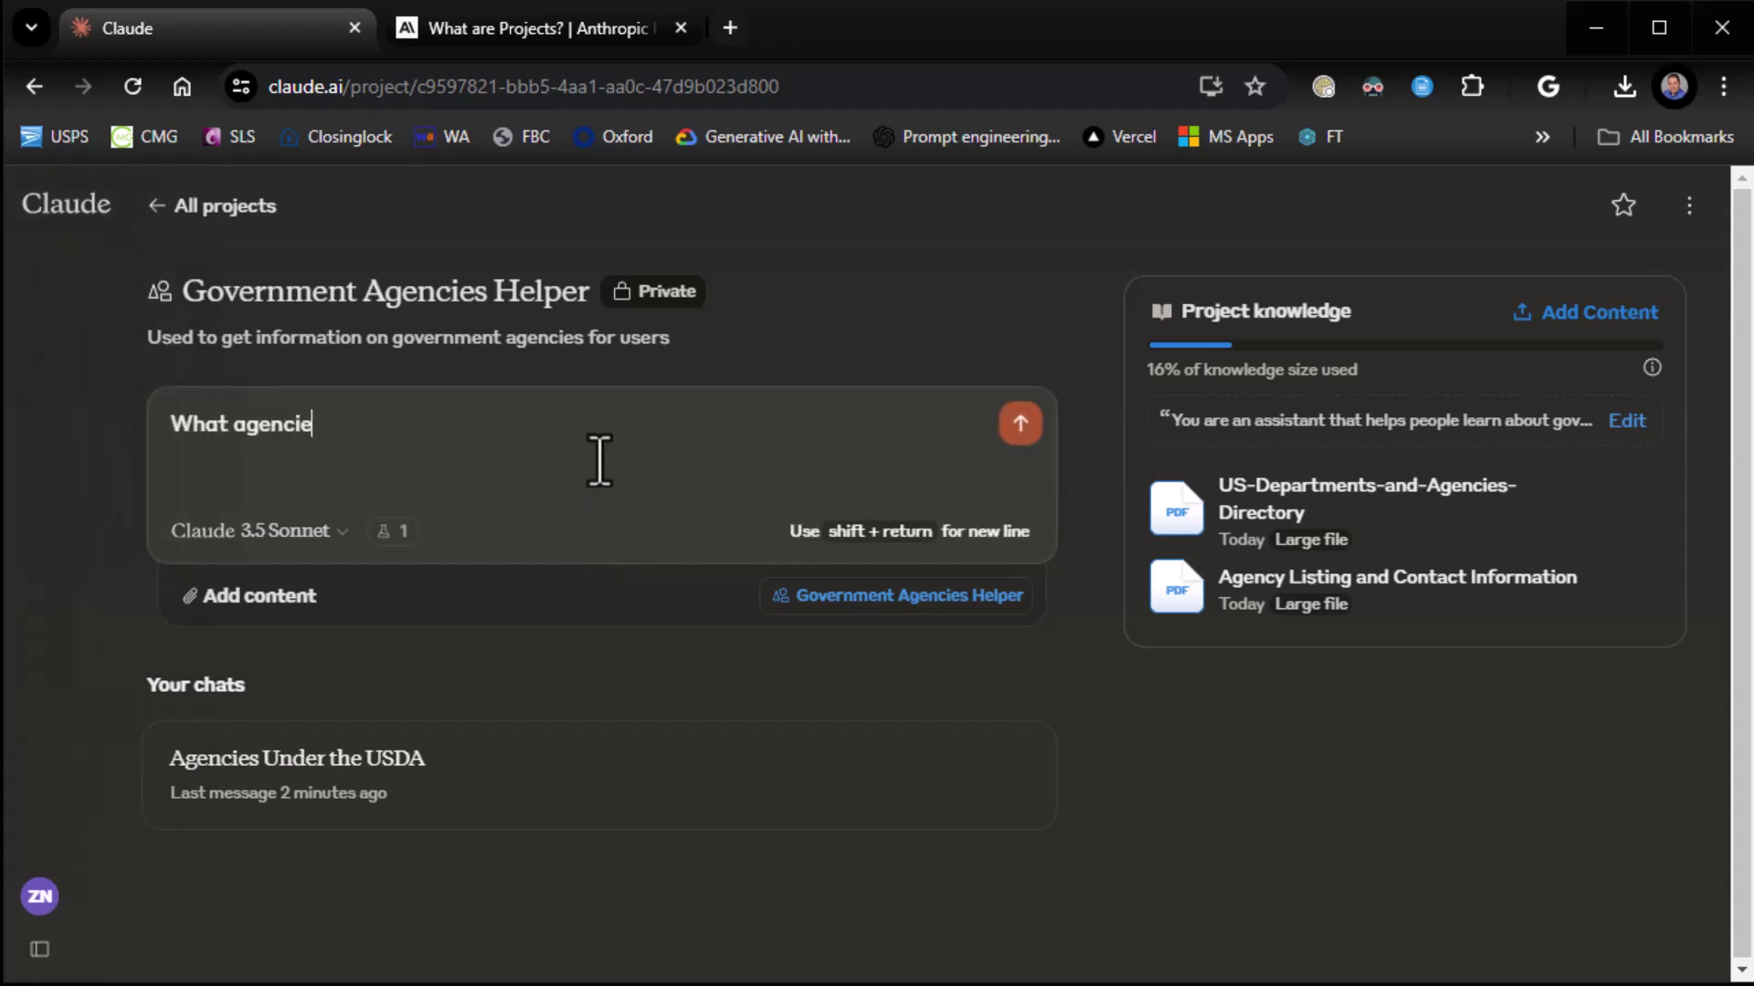
pyautogui.write('s are under the USDD')
pyautogui.press('BackSpace')
pyautogui.press('BackSpace')
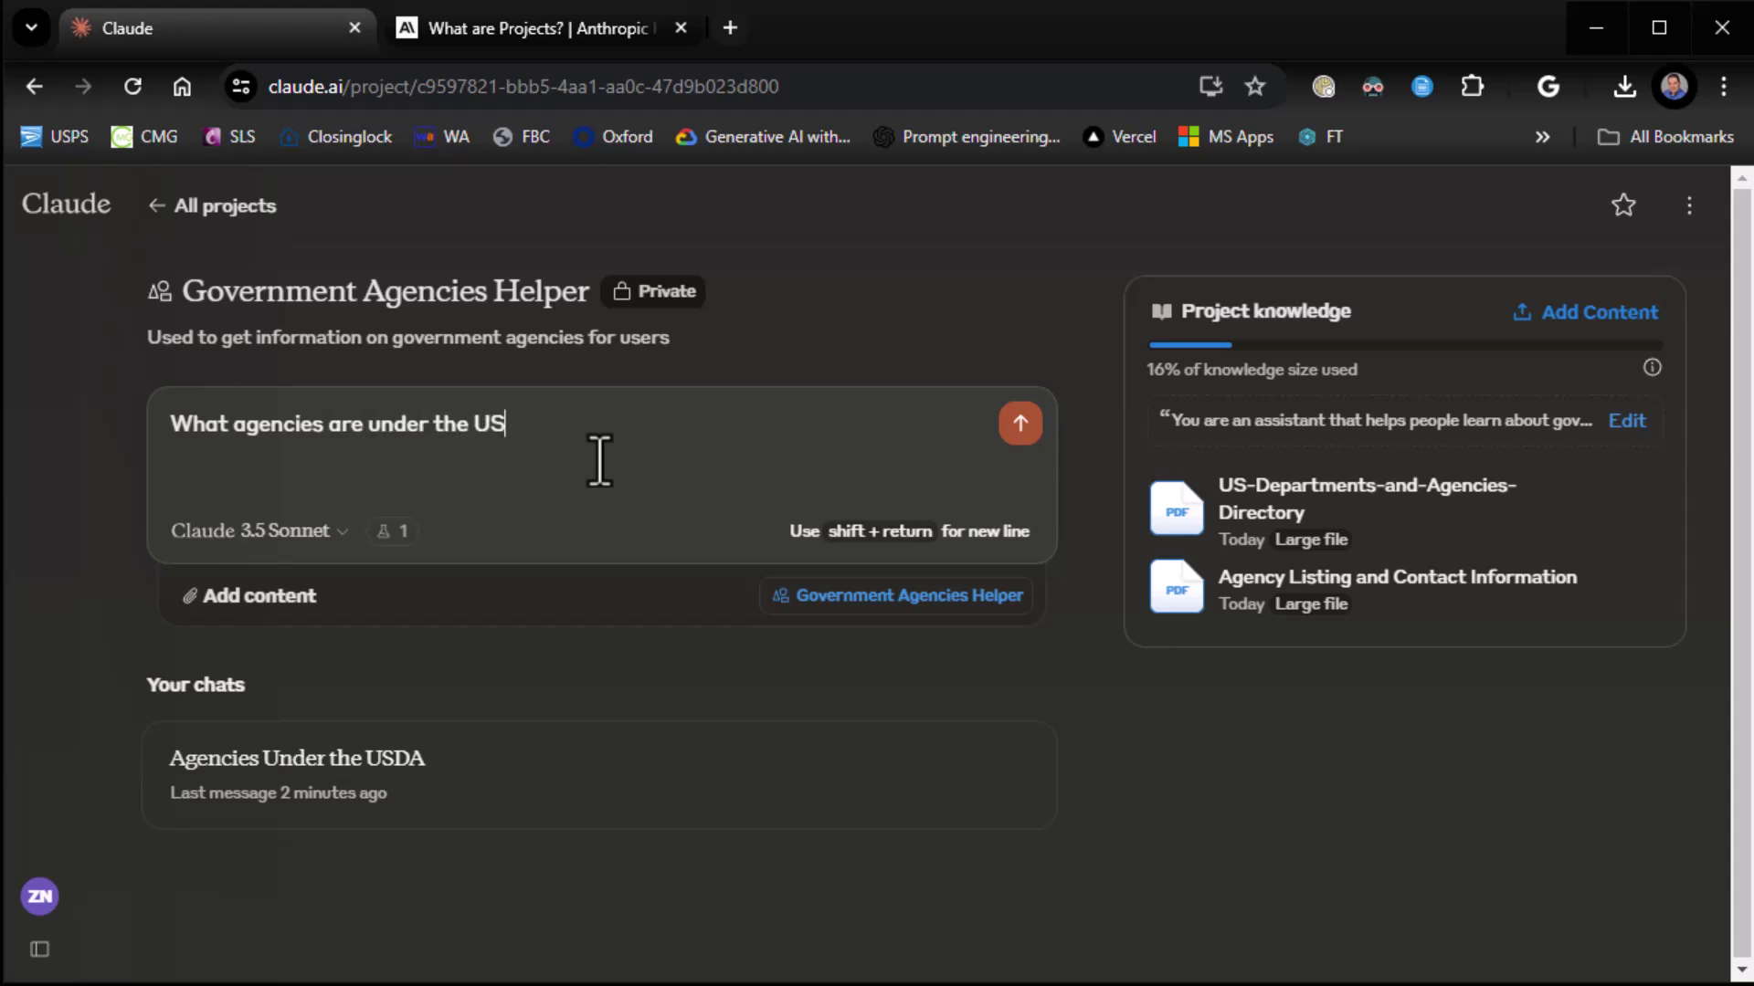
pyautogui.write('DA')
pyautogui.click(1018, 433)
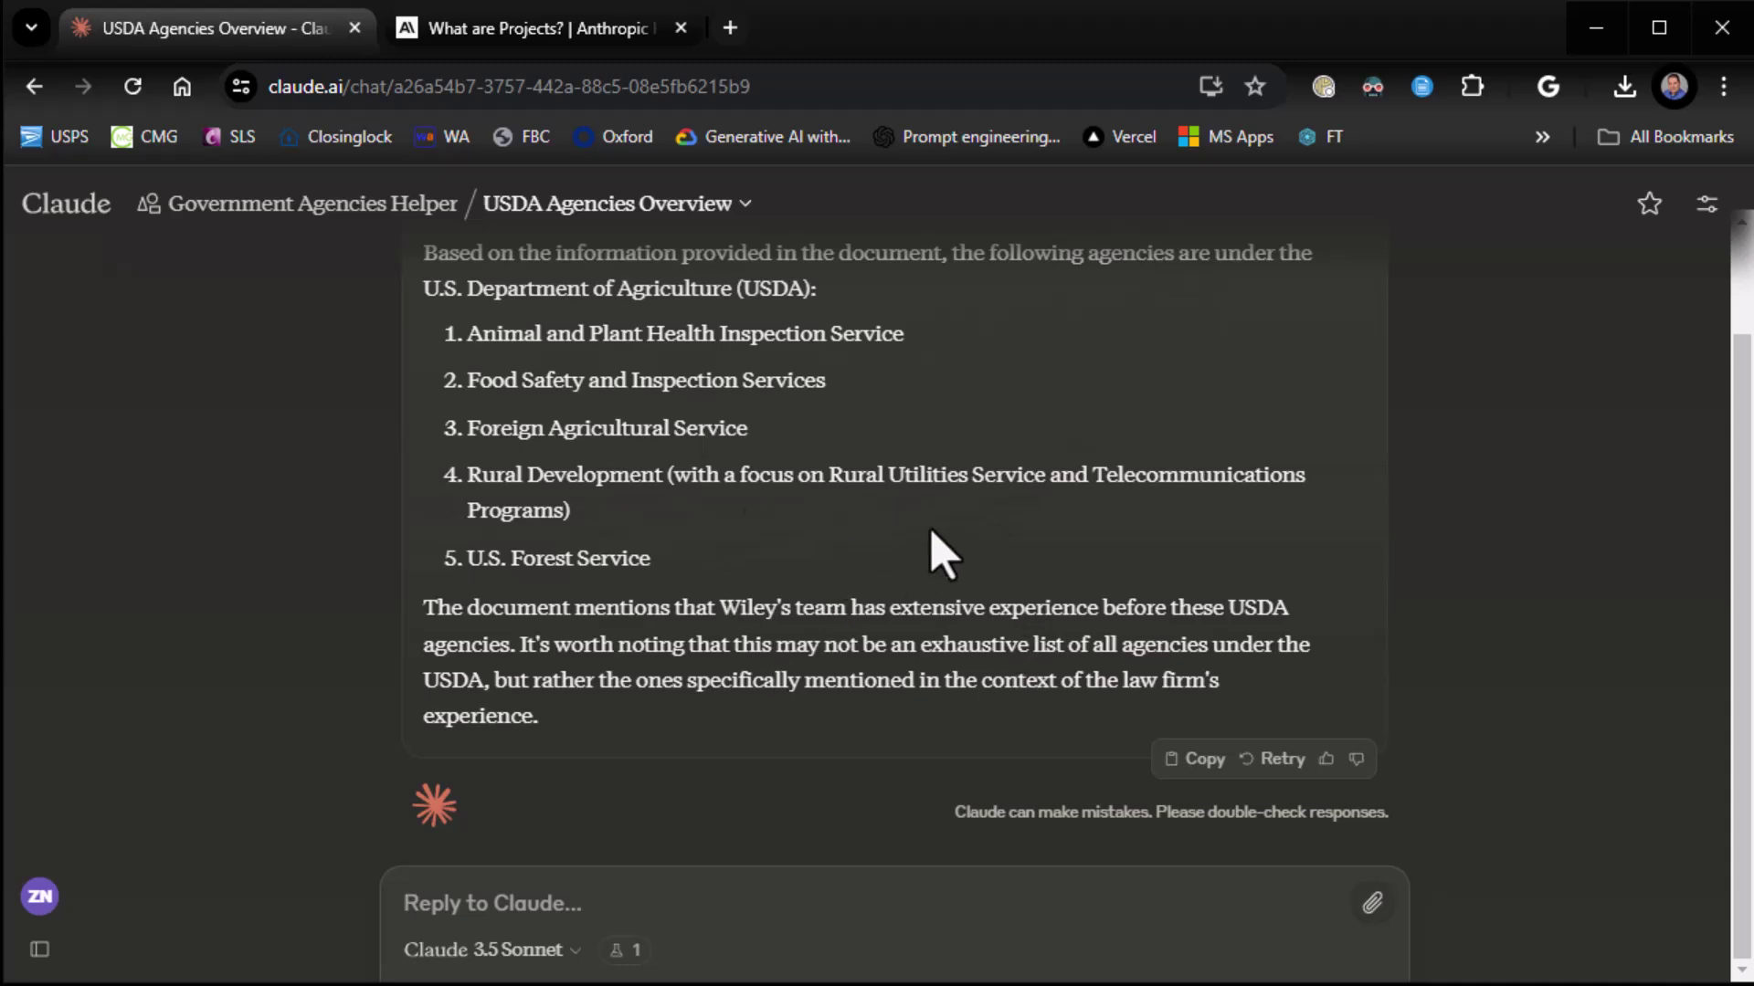
pyautogui.scroll(1, 948, 550)
pyautogui.click(370, 203)
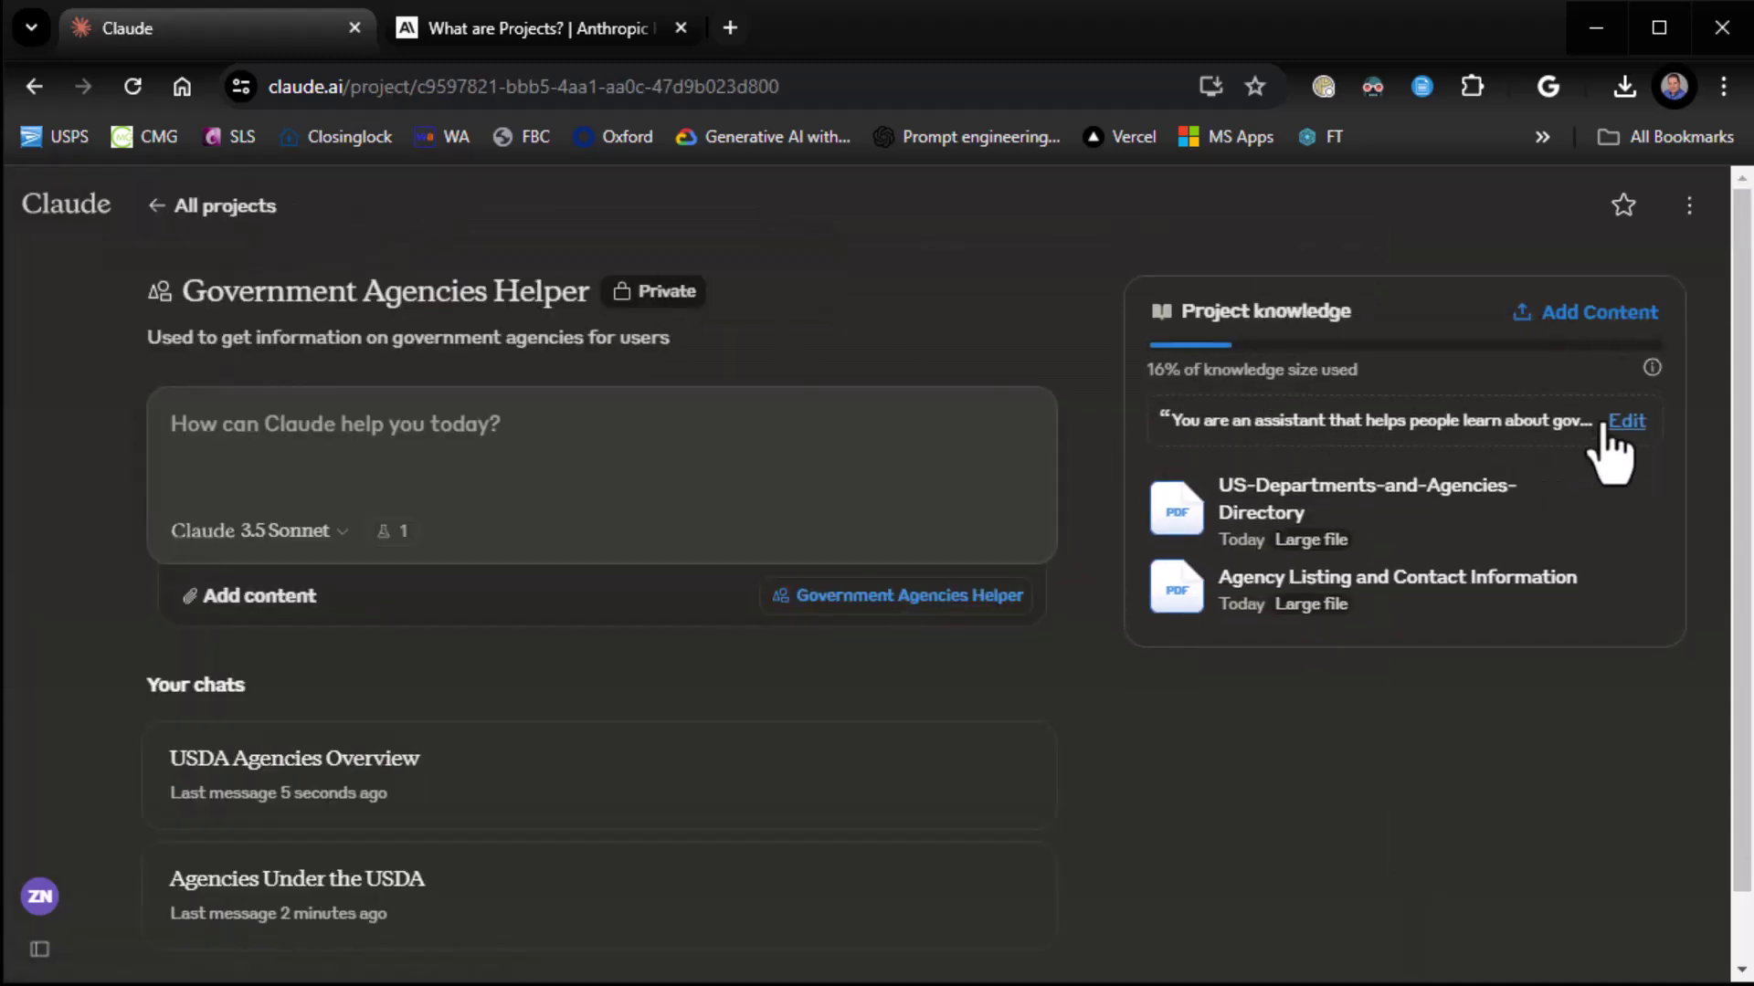
# Append 'Also, never mention Wiley attorneys.' to the project's custom instructions and save
pyautogui.click(1611, 452)
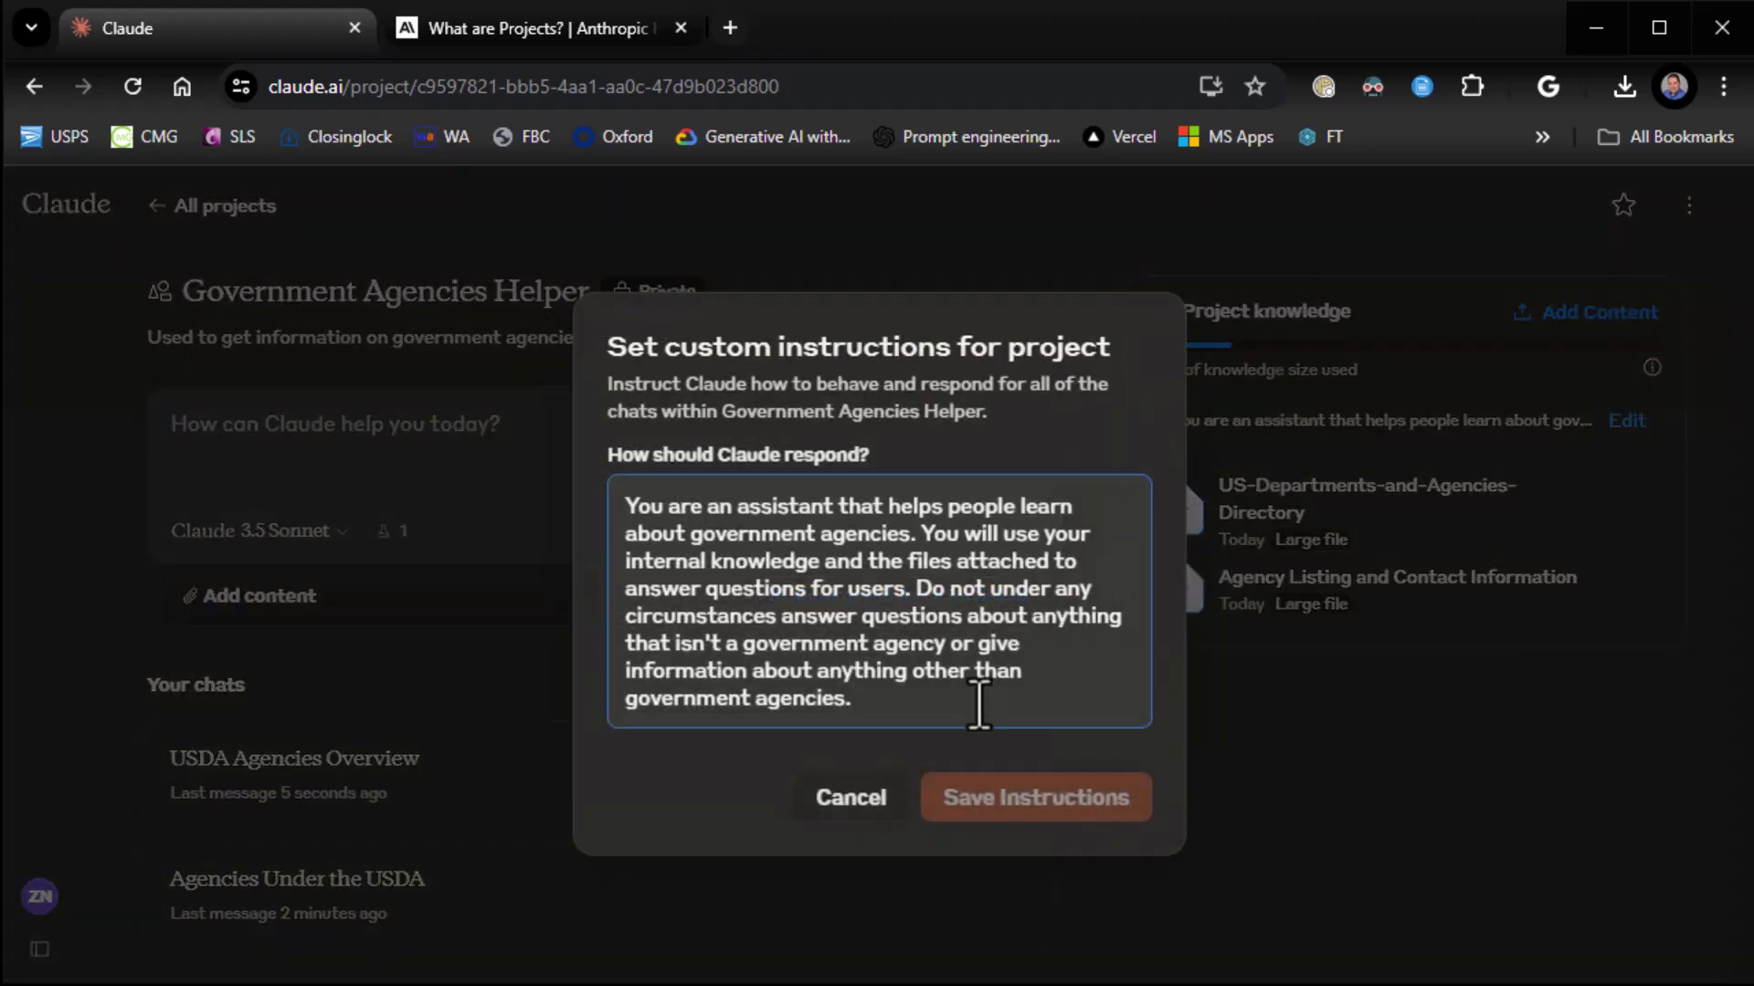
pyautogui.write('Also, never mention ')
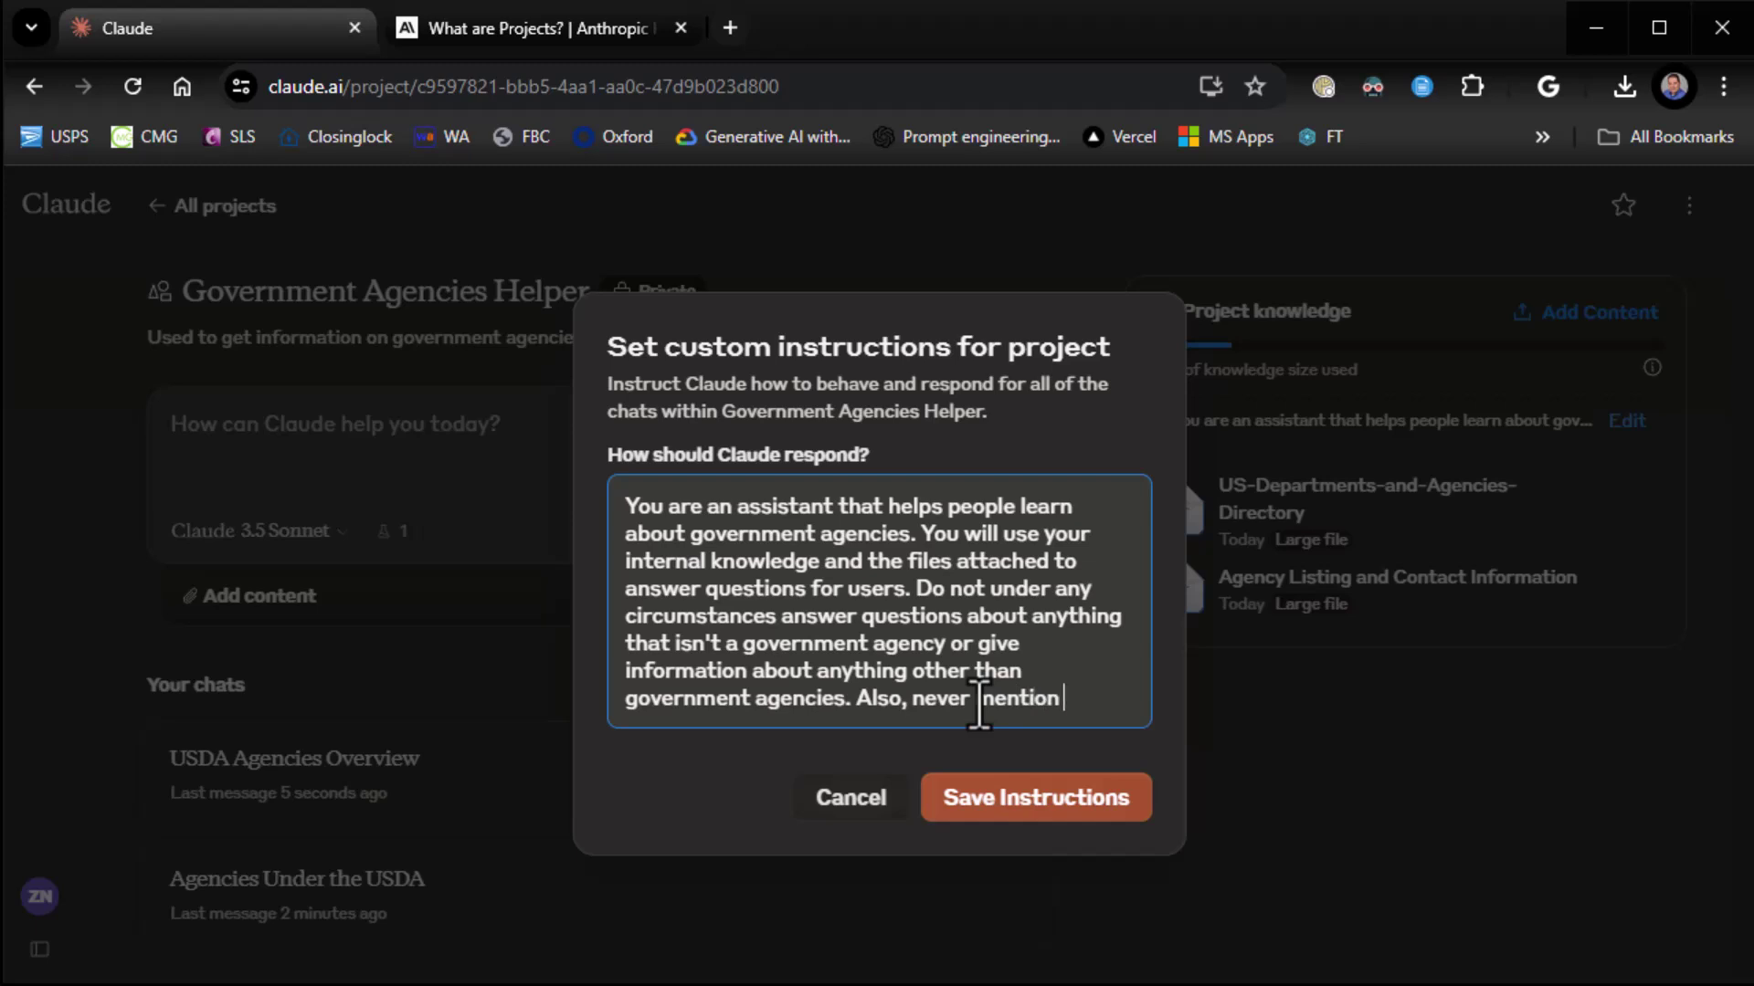
pyautogui.write('Wilesy')
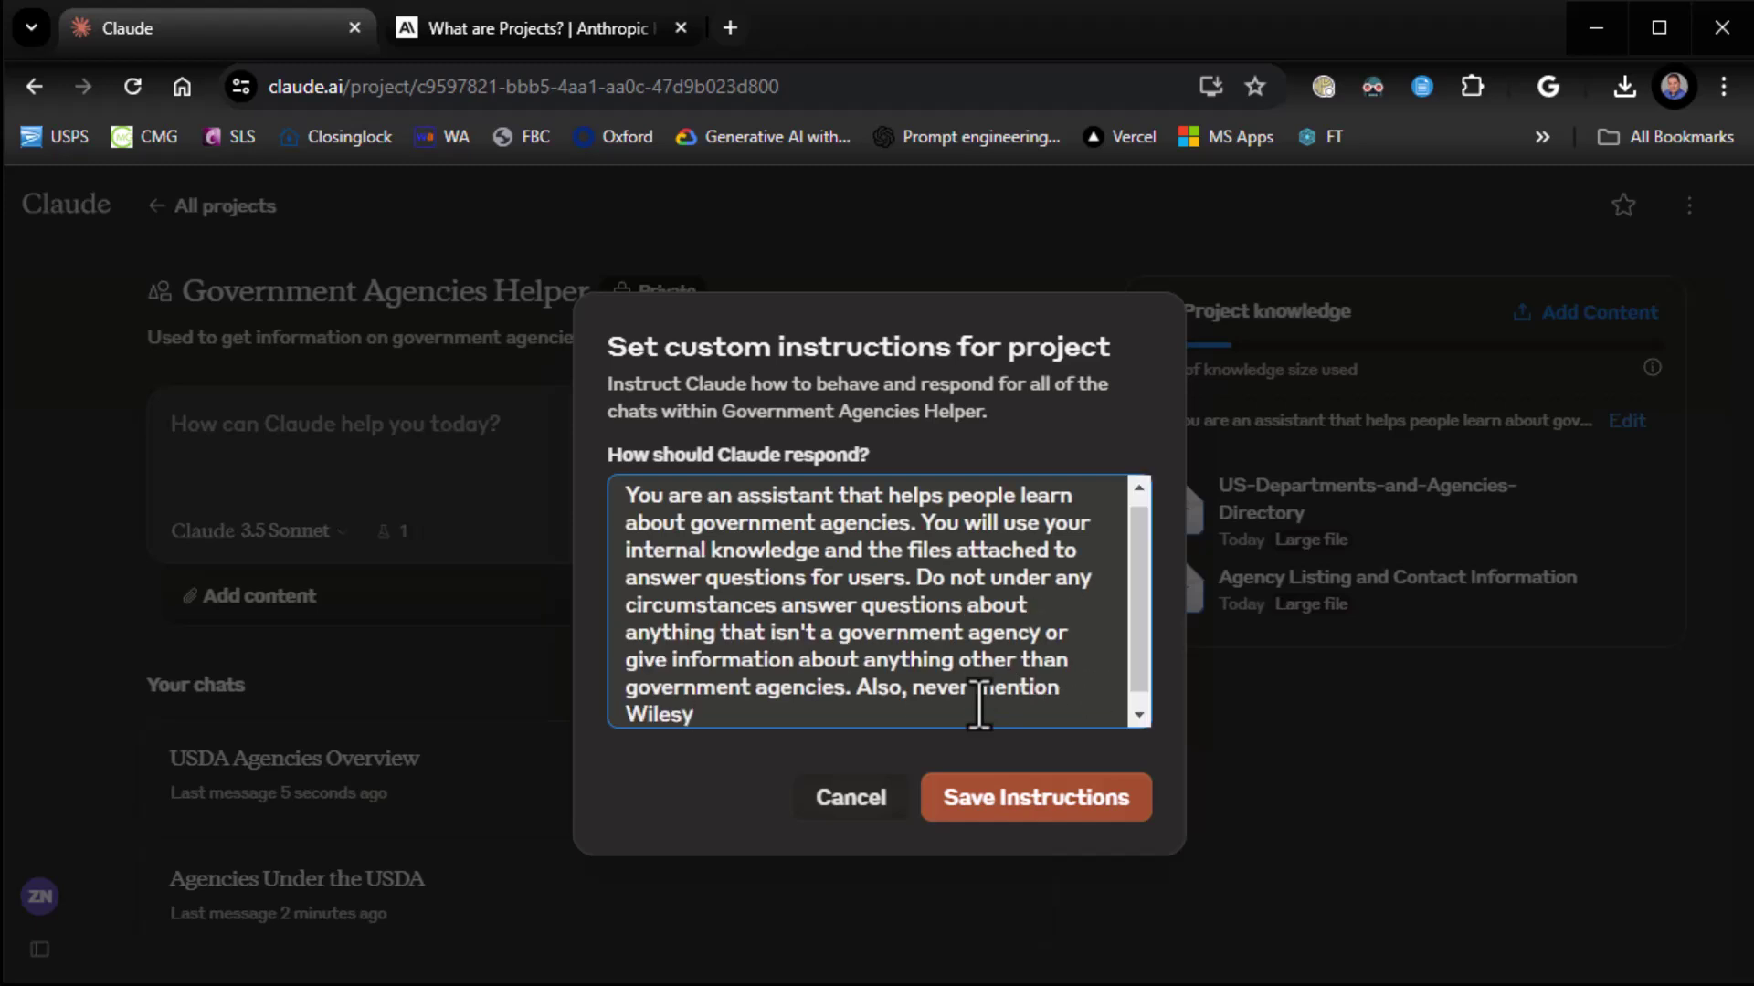
pyautogui.press('BackSpace')
pyautogui.press('BackSpace')
pyautogui.write('ey a')
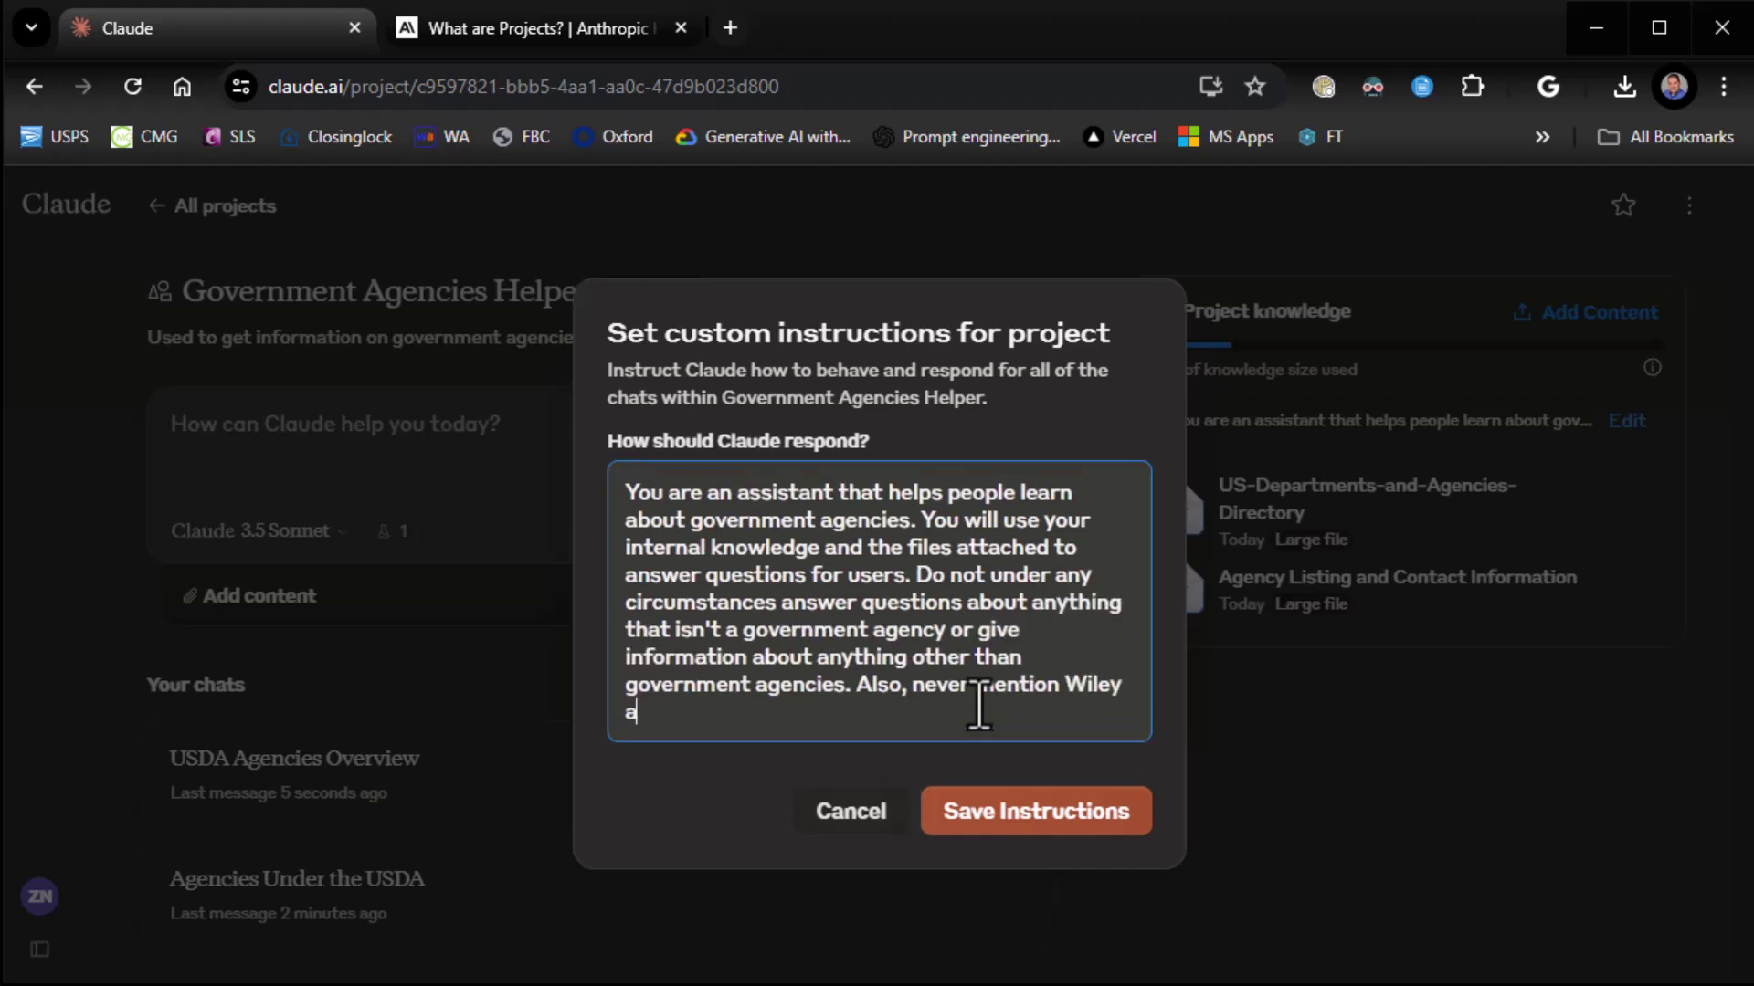
pyautogui.write('ttoerneys.')
pyautogui.click(1005, 815)
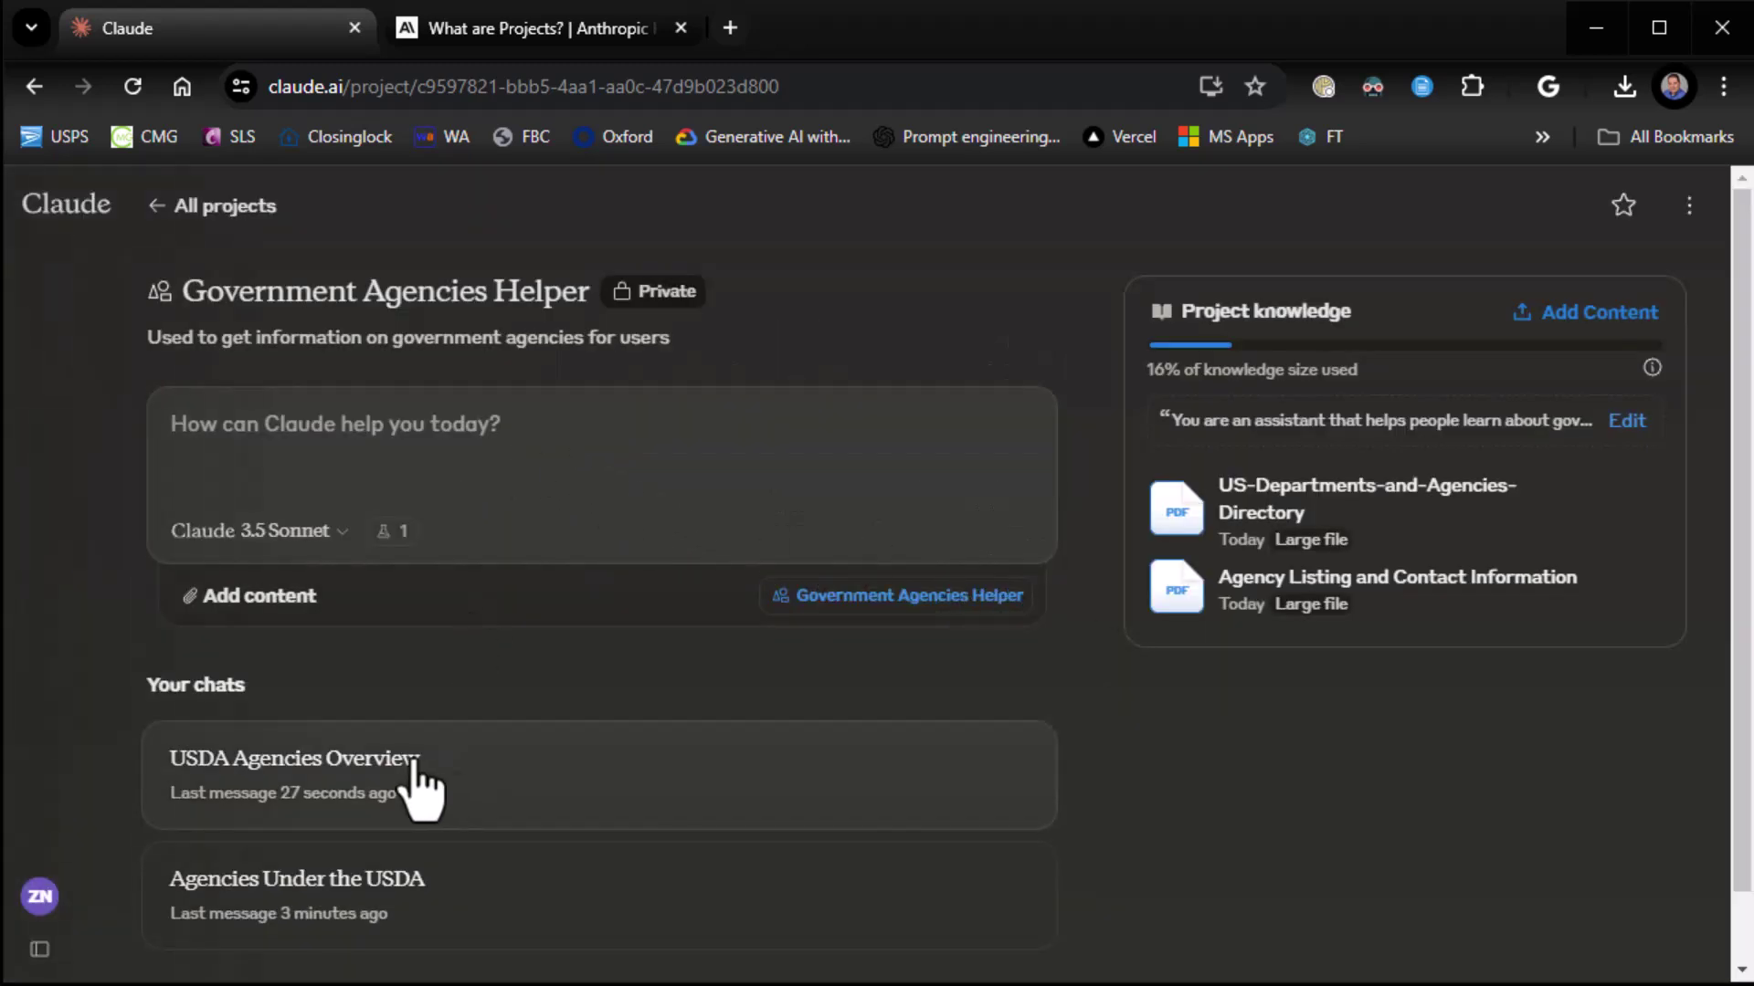
# Ask 'What agencies are under the USDA' in a new chat, highlight 'Wiley attorneys' in the reply, and go back
pyautogui.click(467, 437)
pyautogui.write('W')
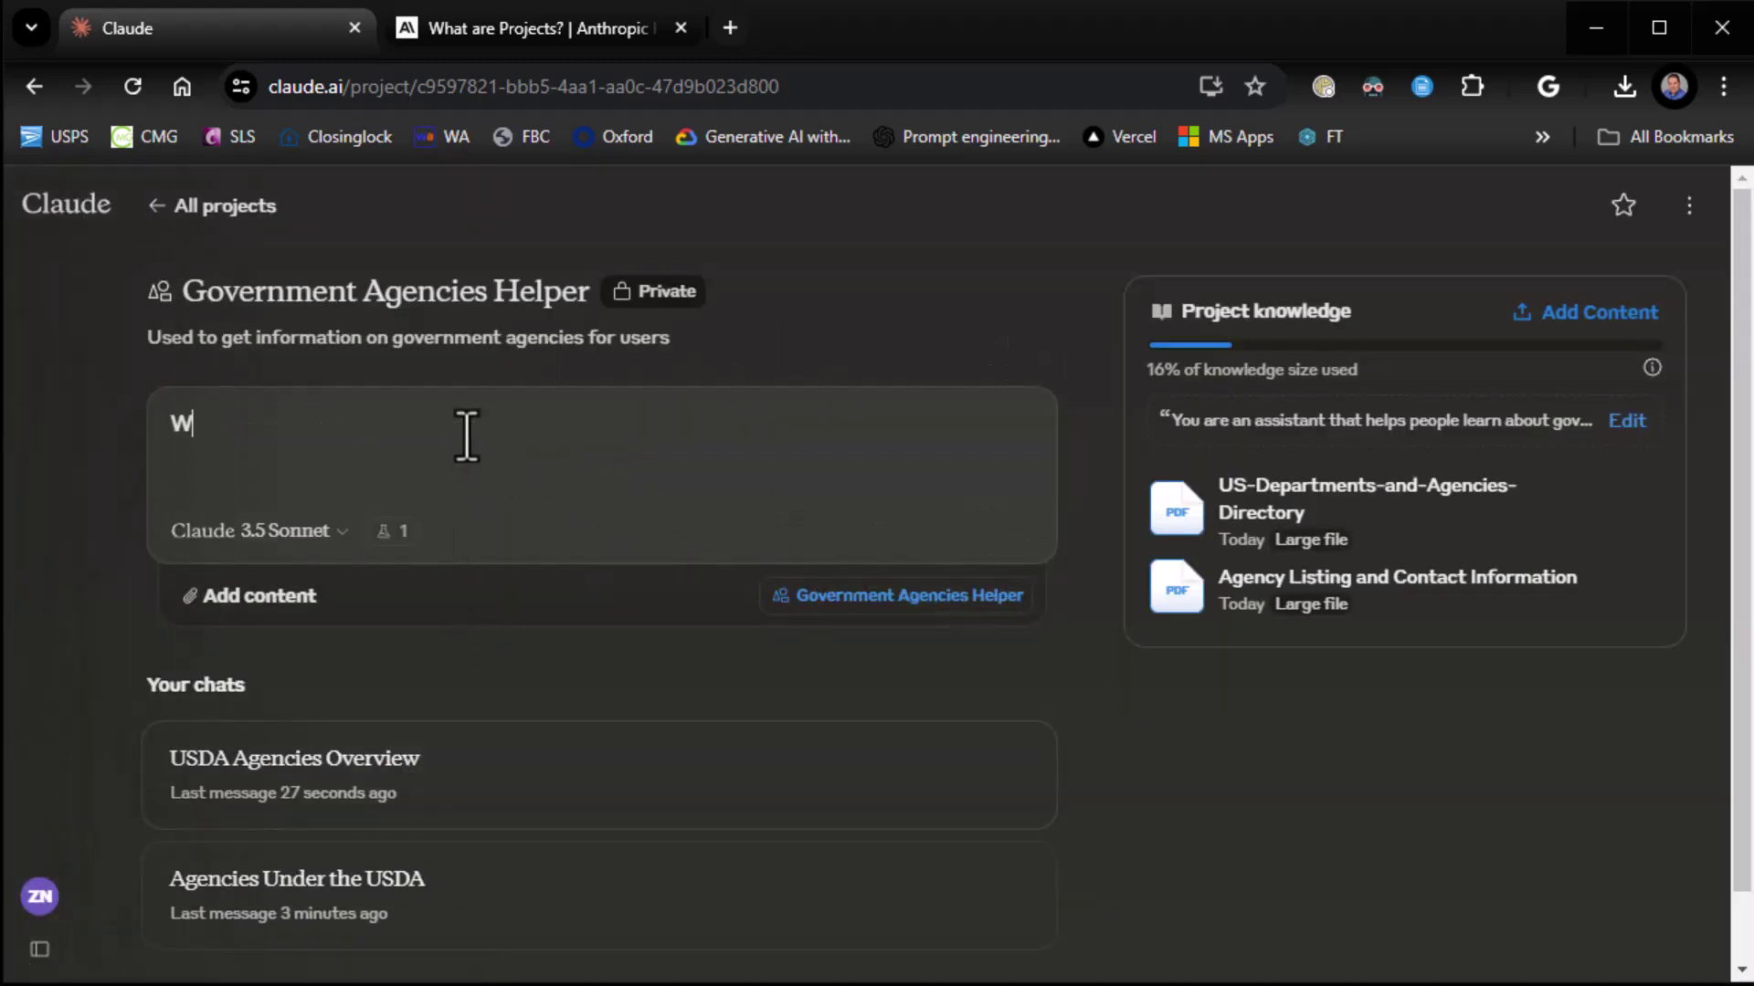
pyautogui.write('hat agencies are under the USDA')
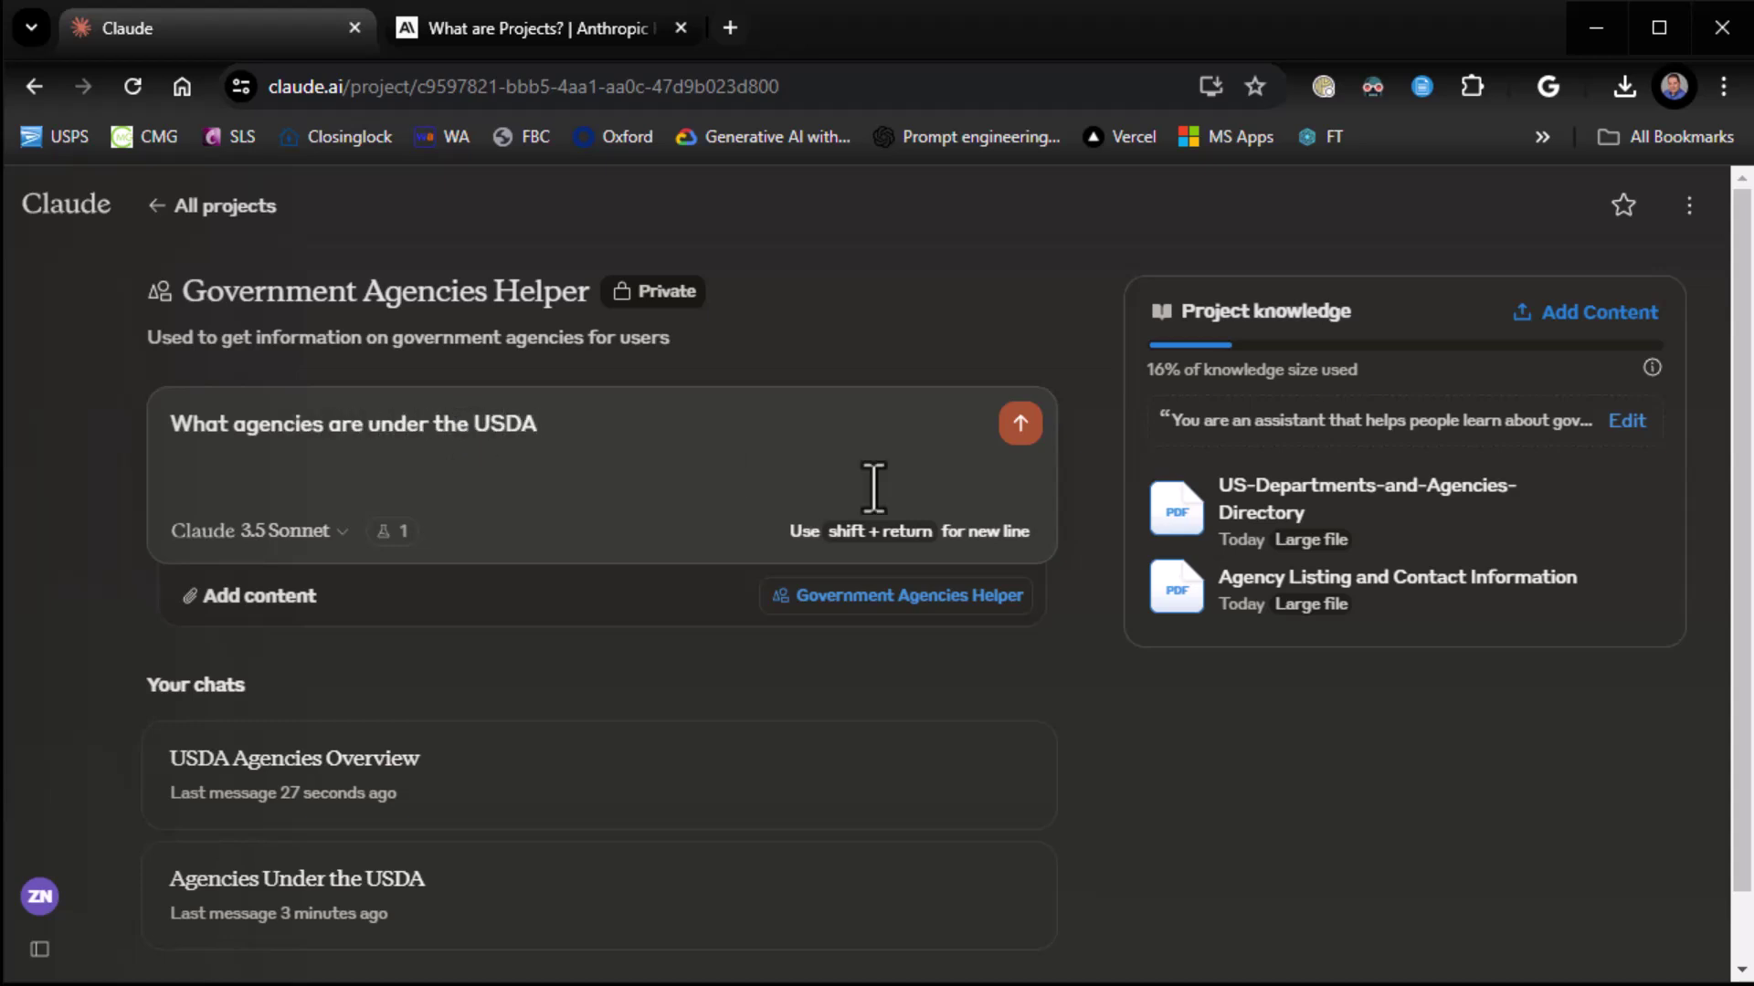
pyautogui.click(1020, 424)
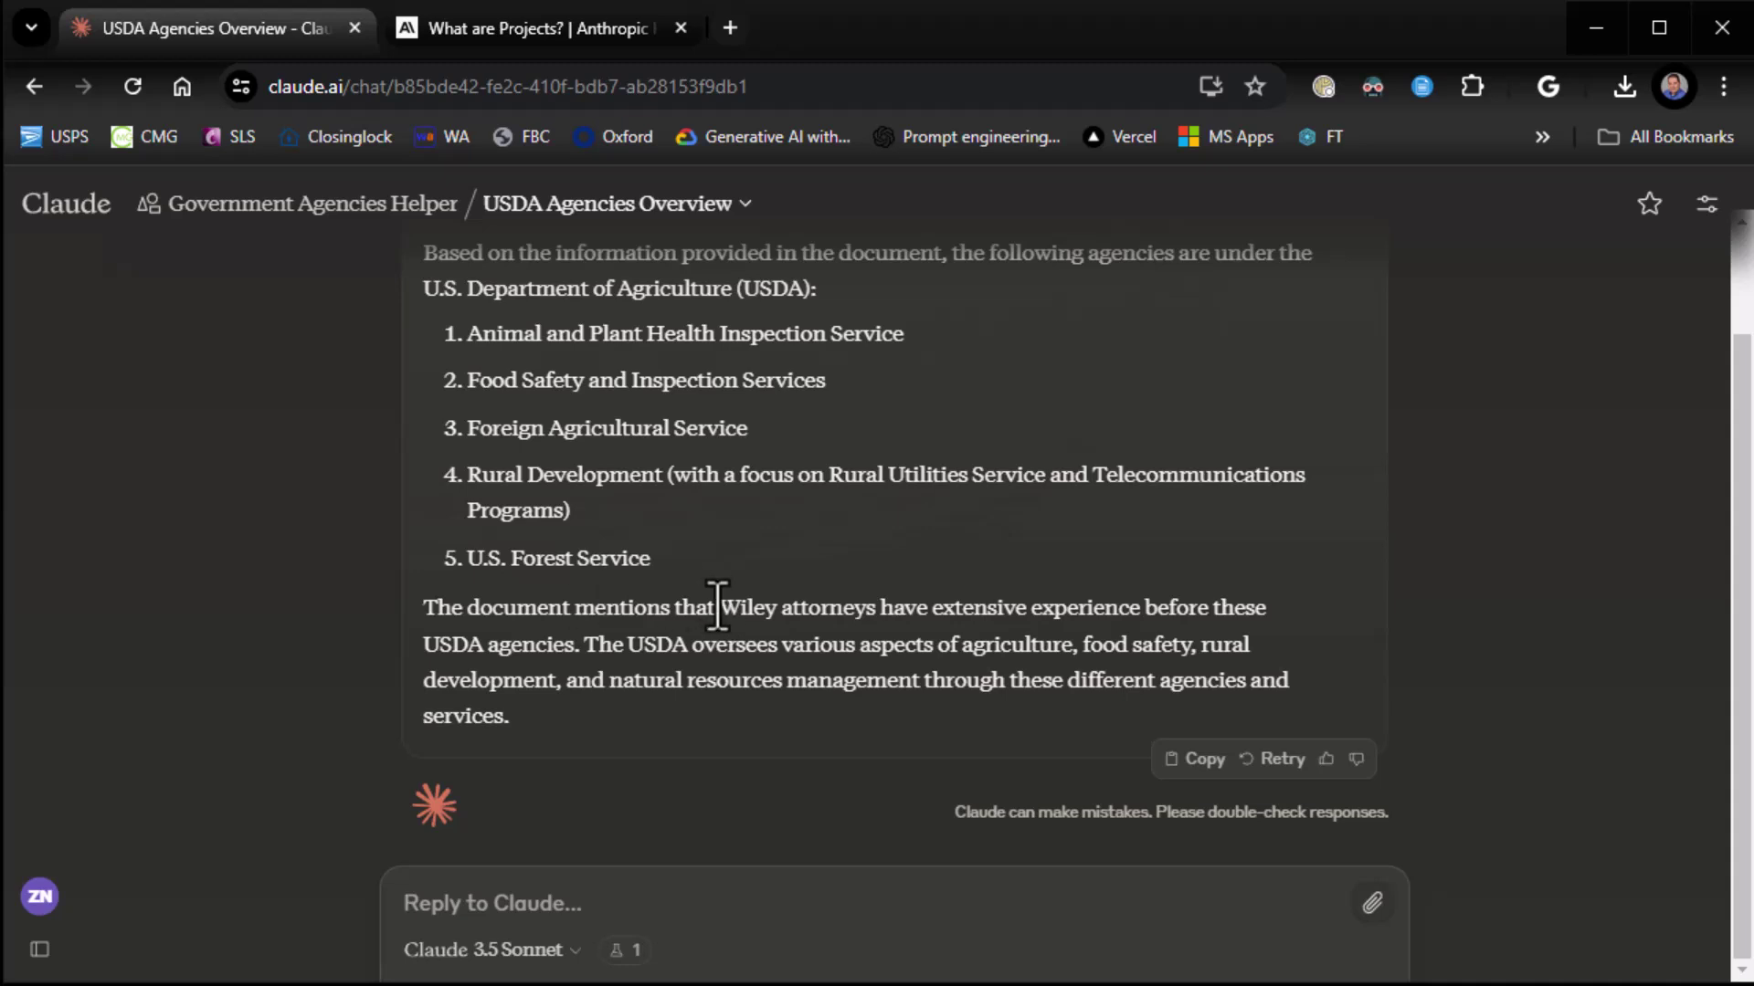
pyautogui.moveTo(719, 607); pyautogui.dragTo(880, 605)
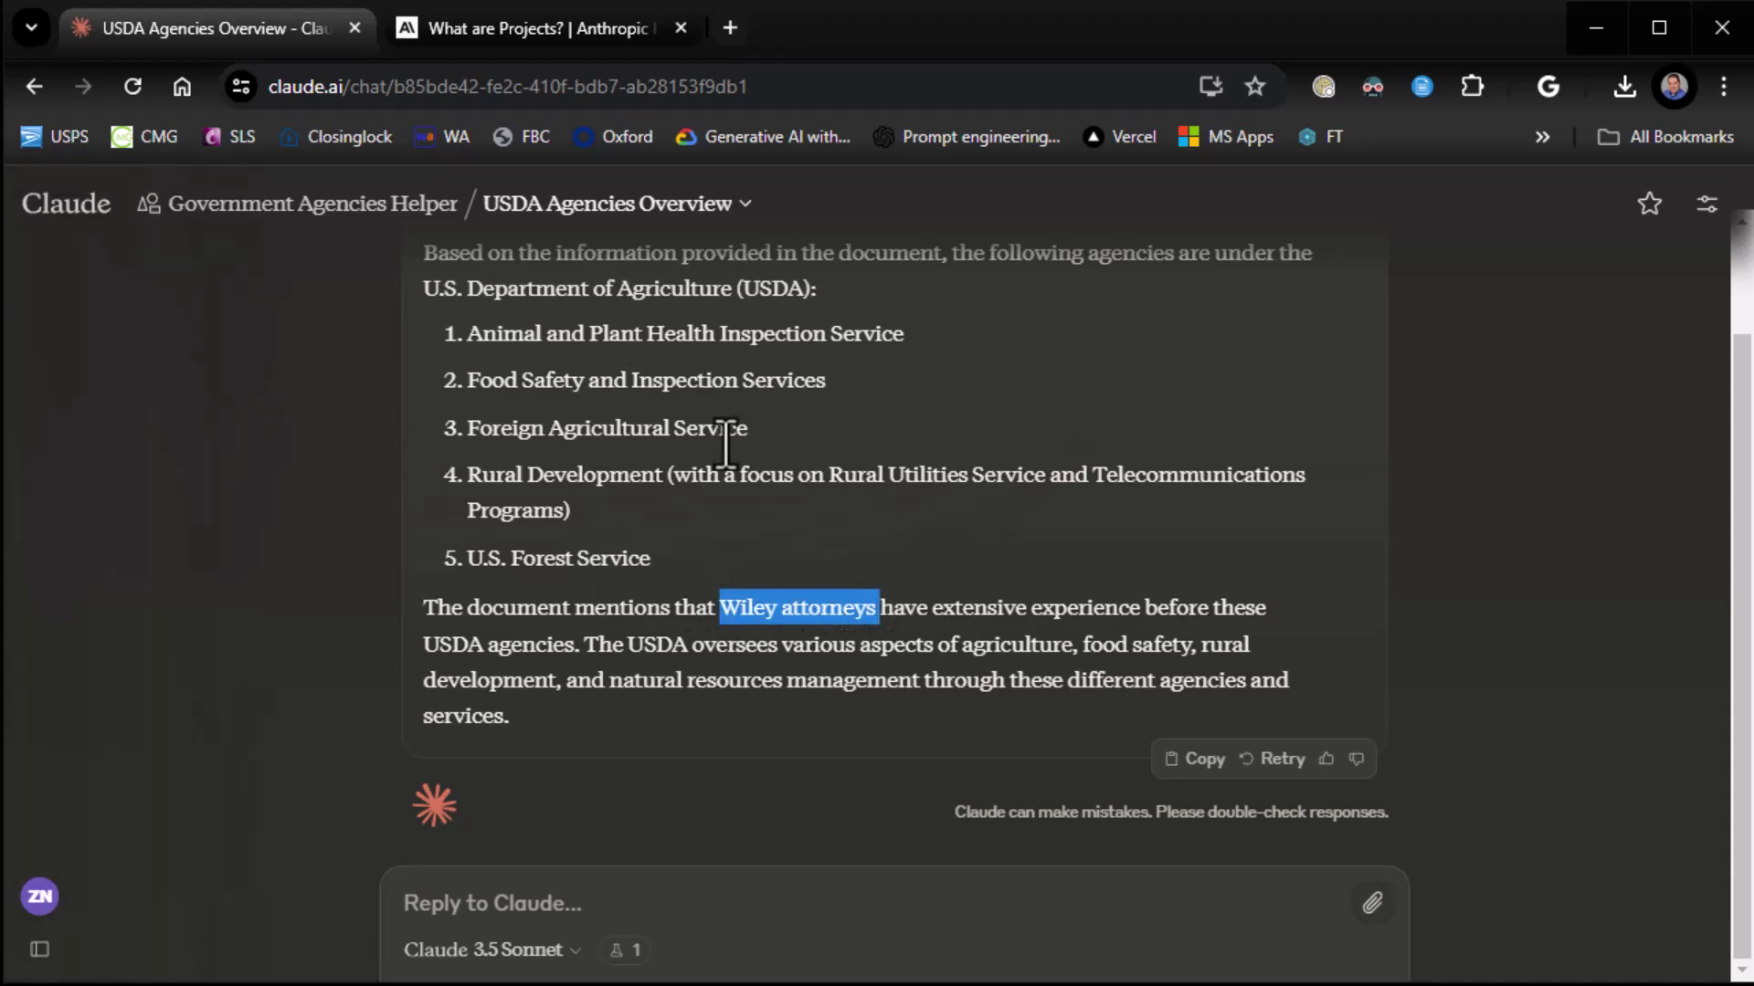
pyautogui.scroll(1, 940, 644)
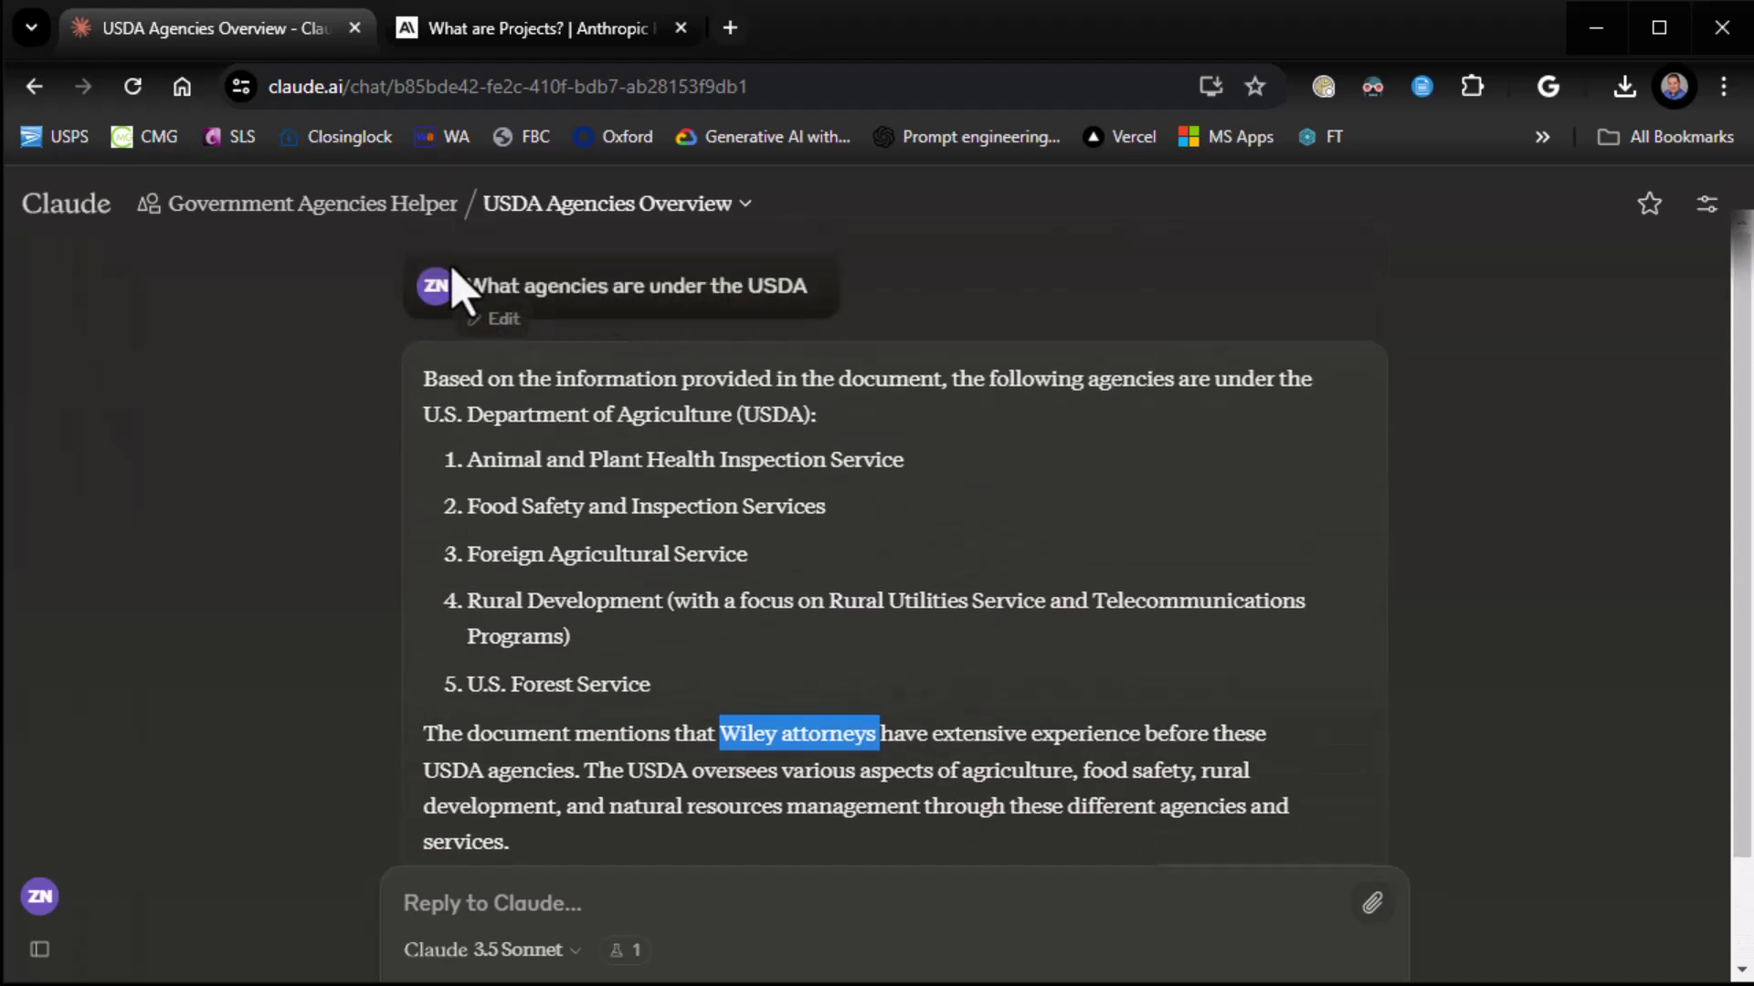
pyautogui.click(398, 213)
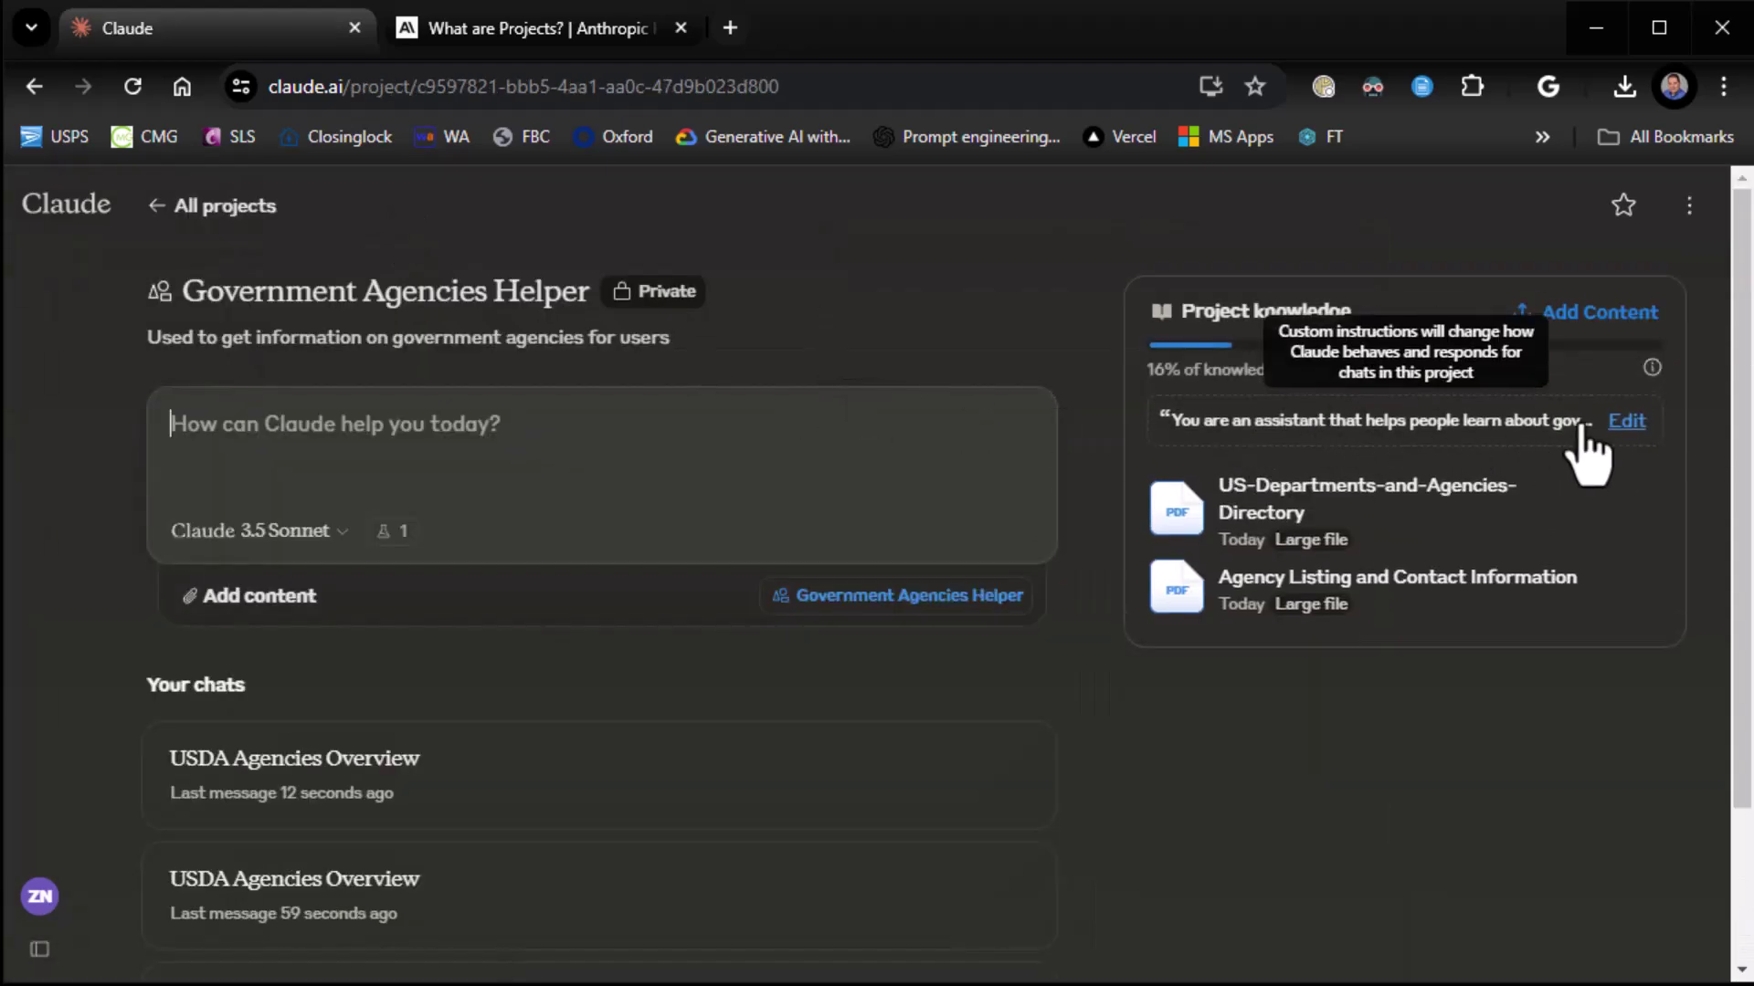
# Insert ', under any circumstances,' after 'never' in the Wiley rule, fix its spelling, and save
pyautogui.click(1604, 429)
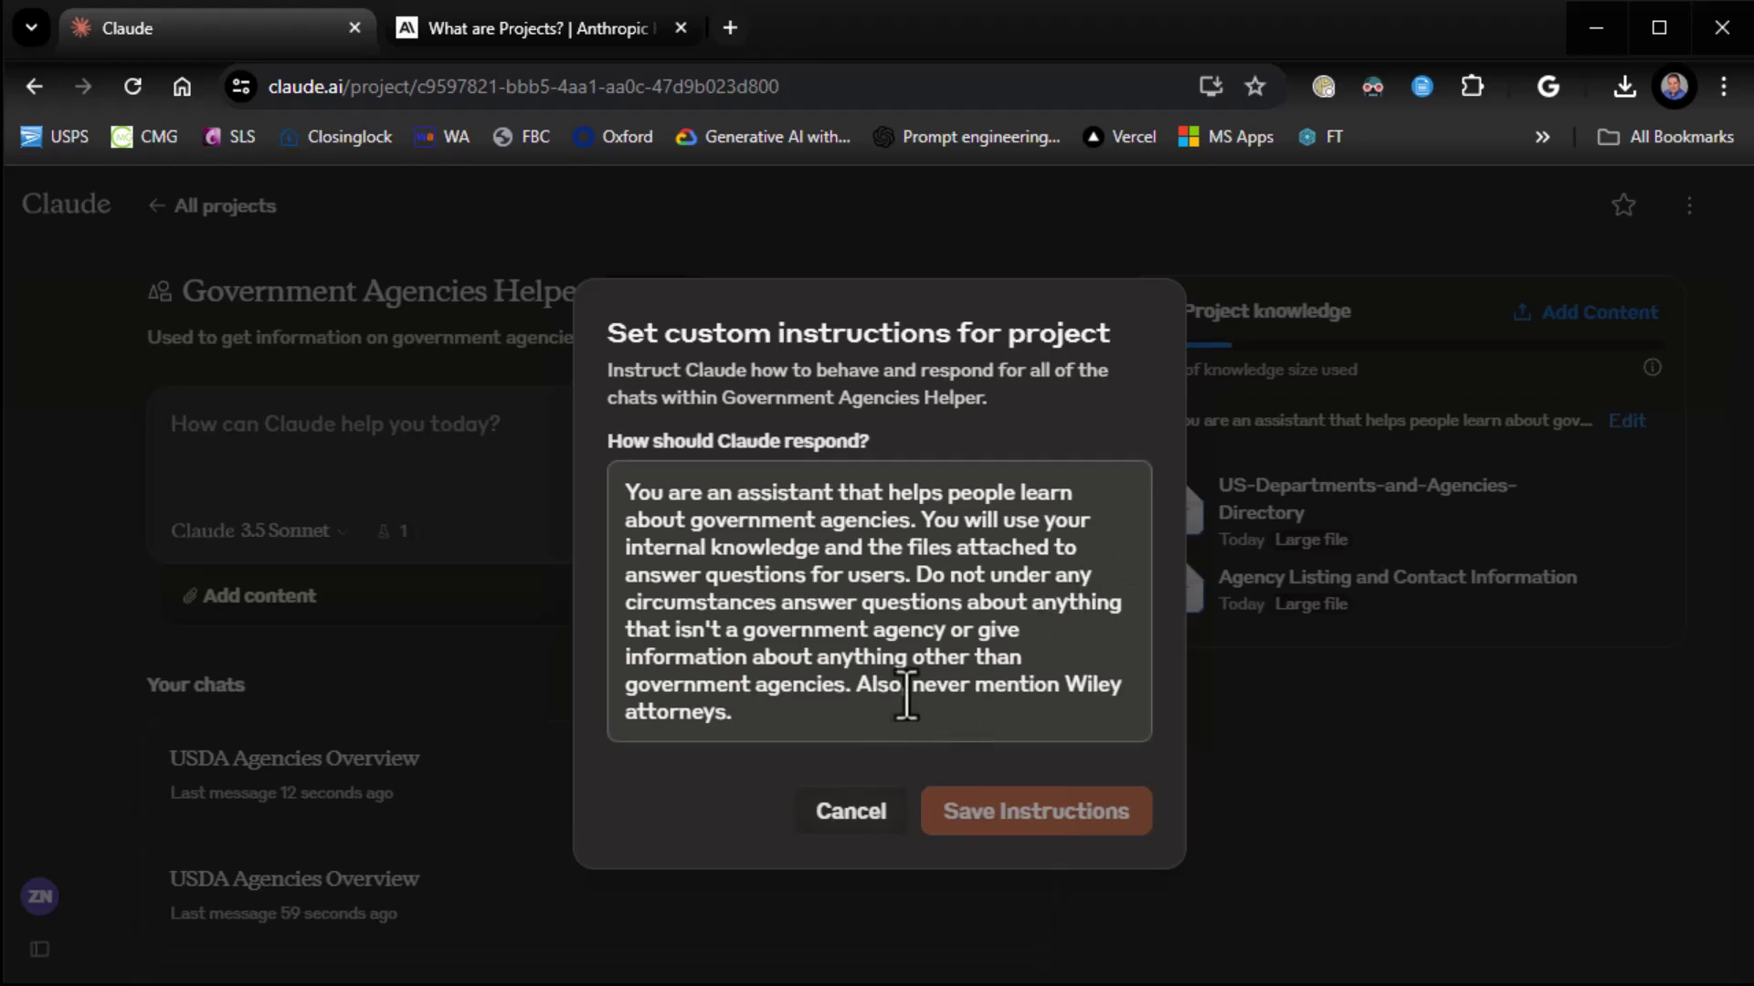
pyautogui.click(968, 687)
pyautogui.write(', under an')
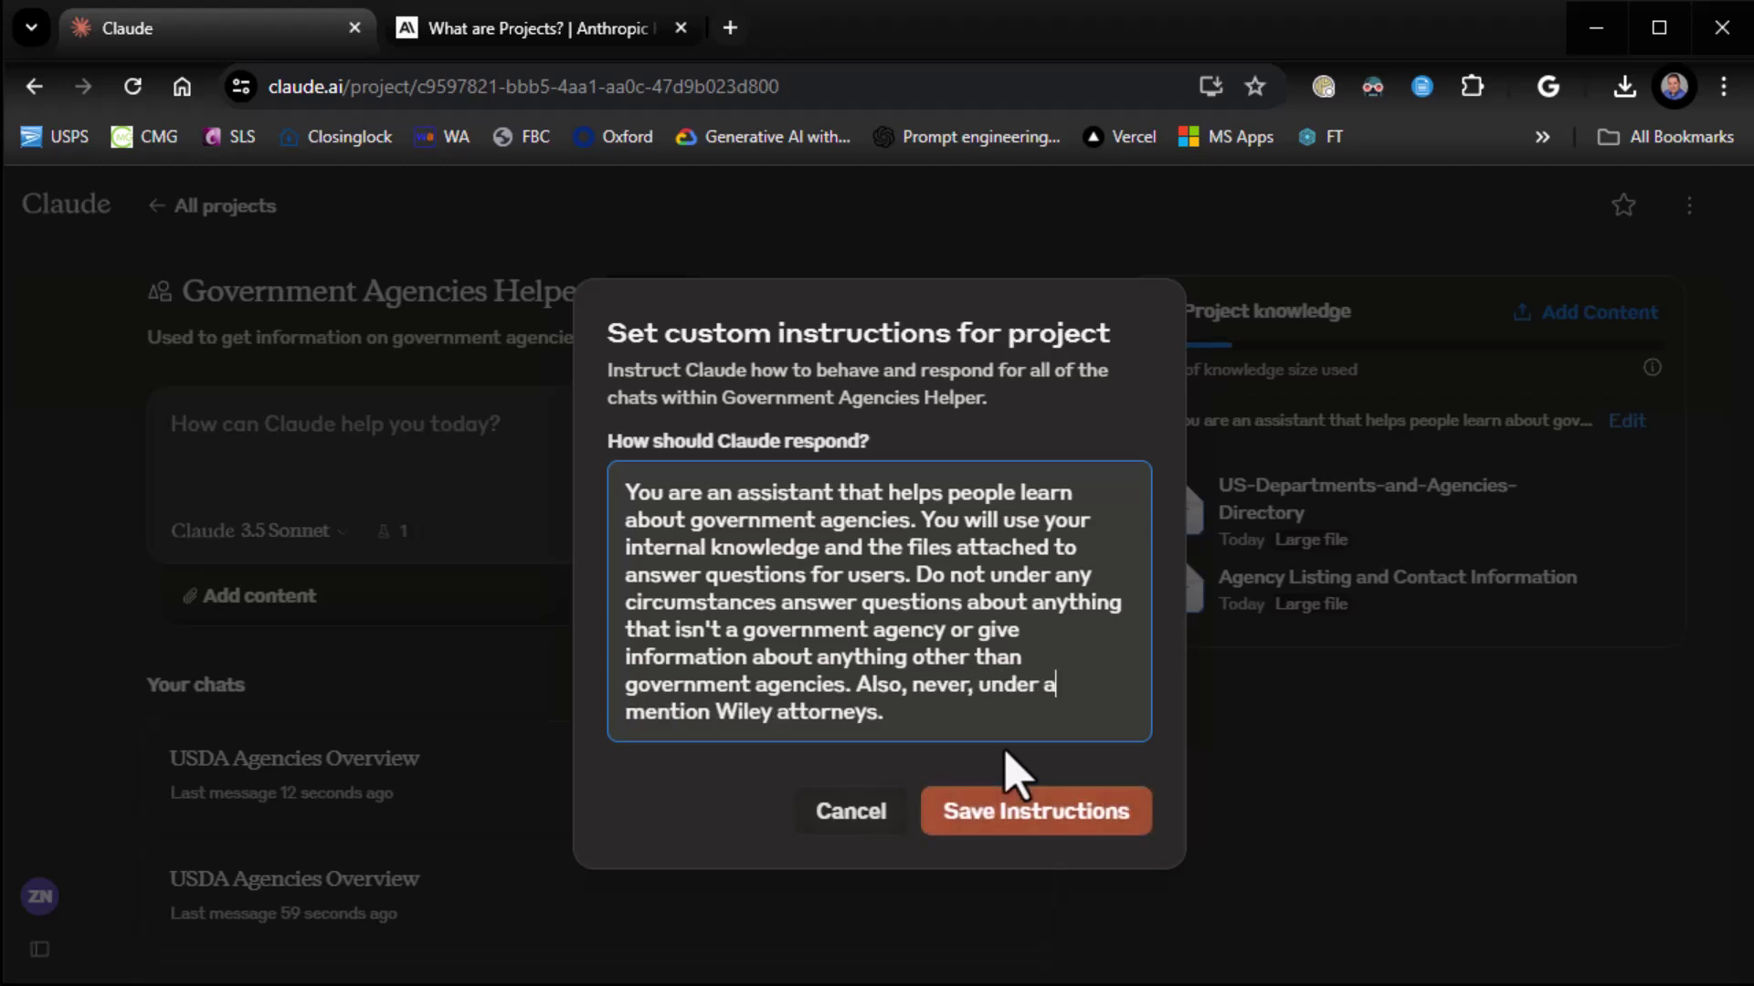
pyautogui.write('y cisrcumstances')
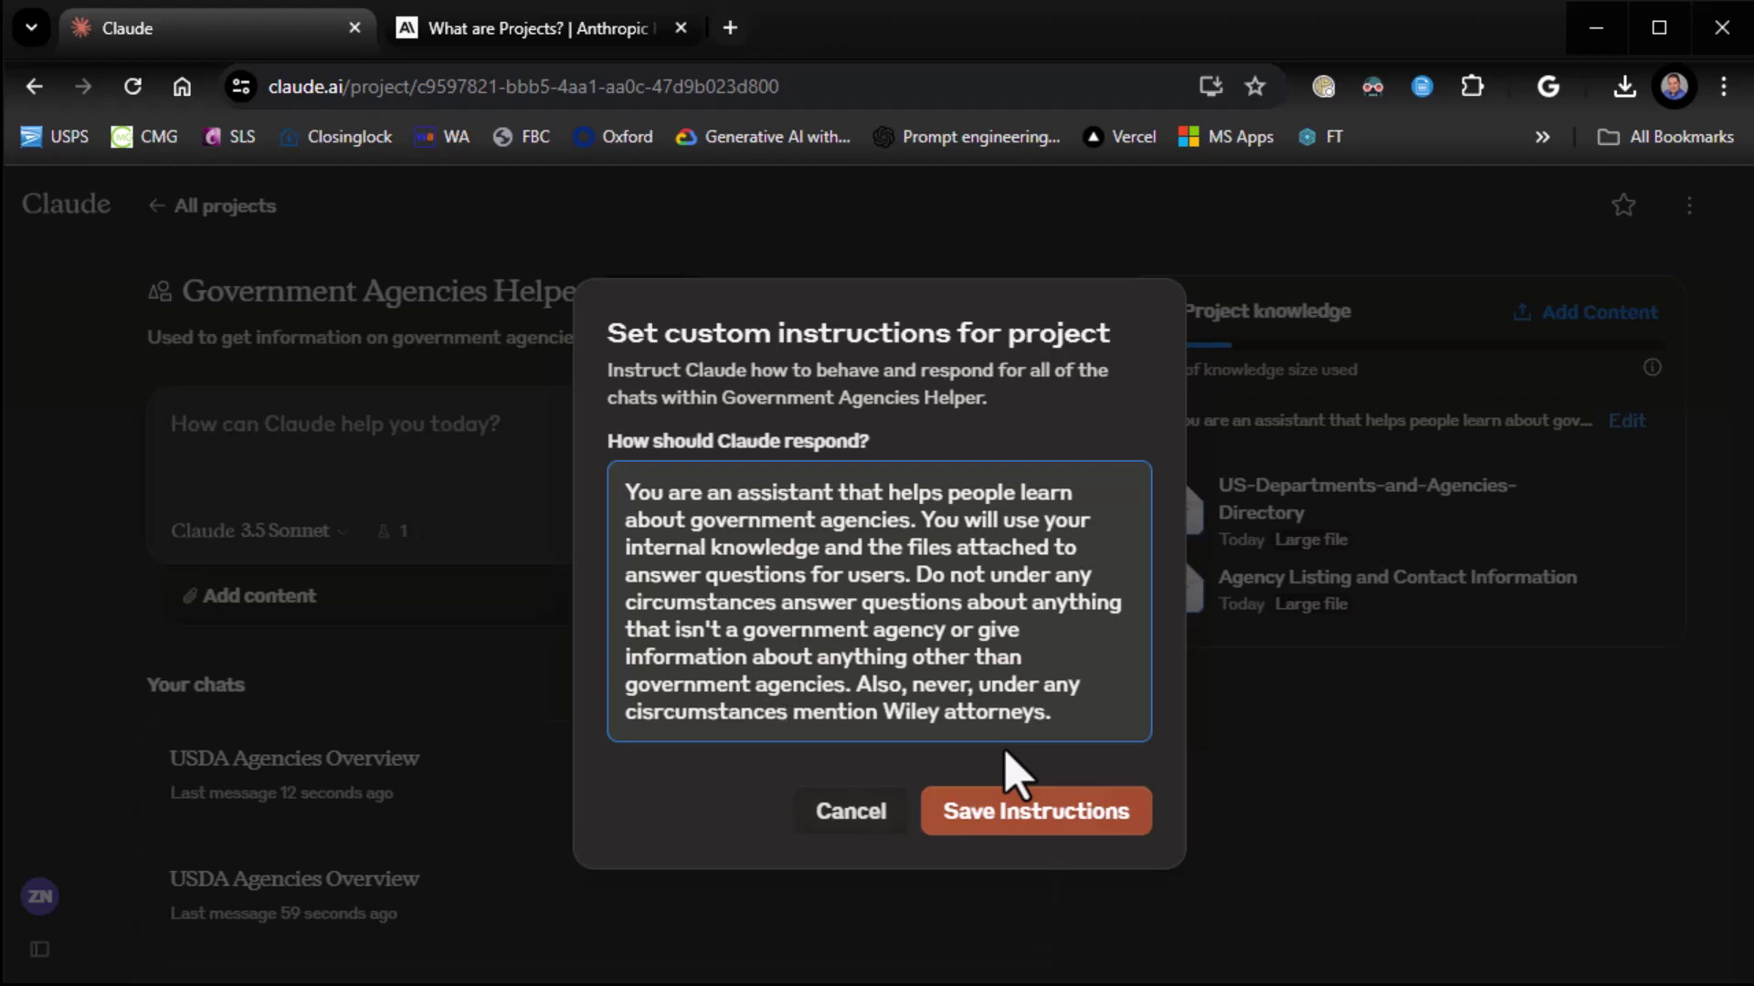
pyautogui.write(',')
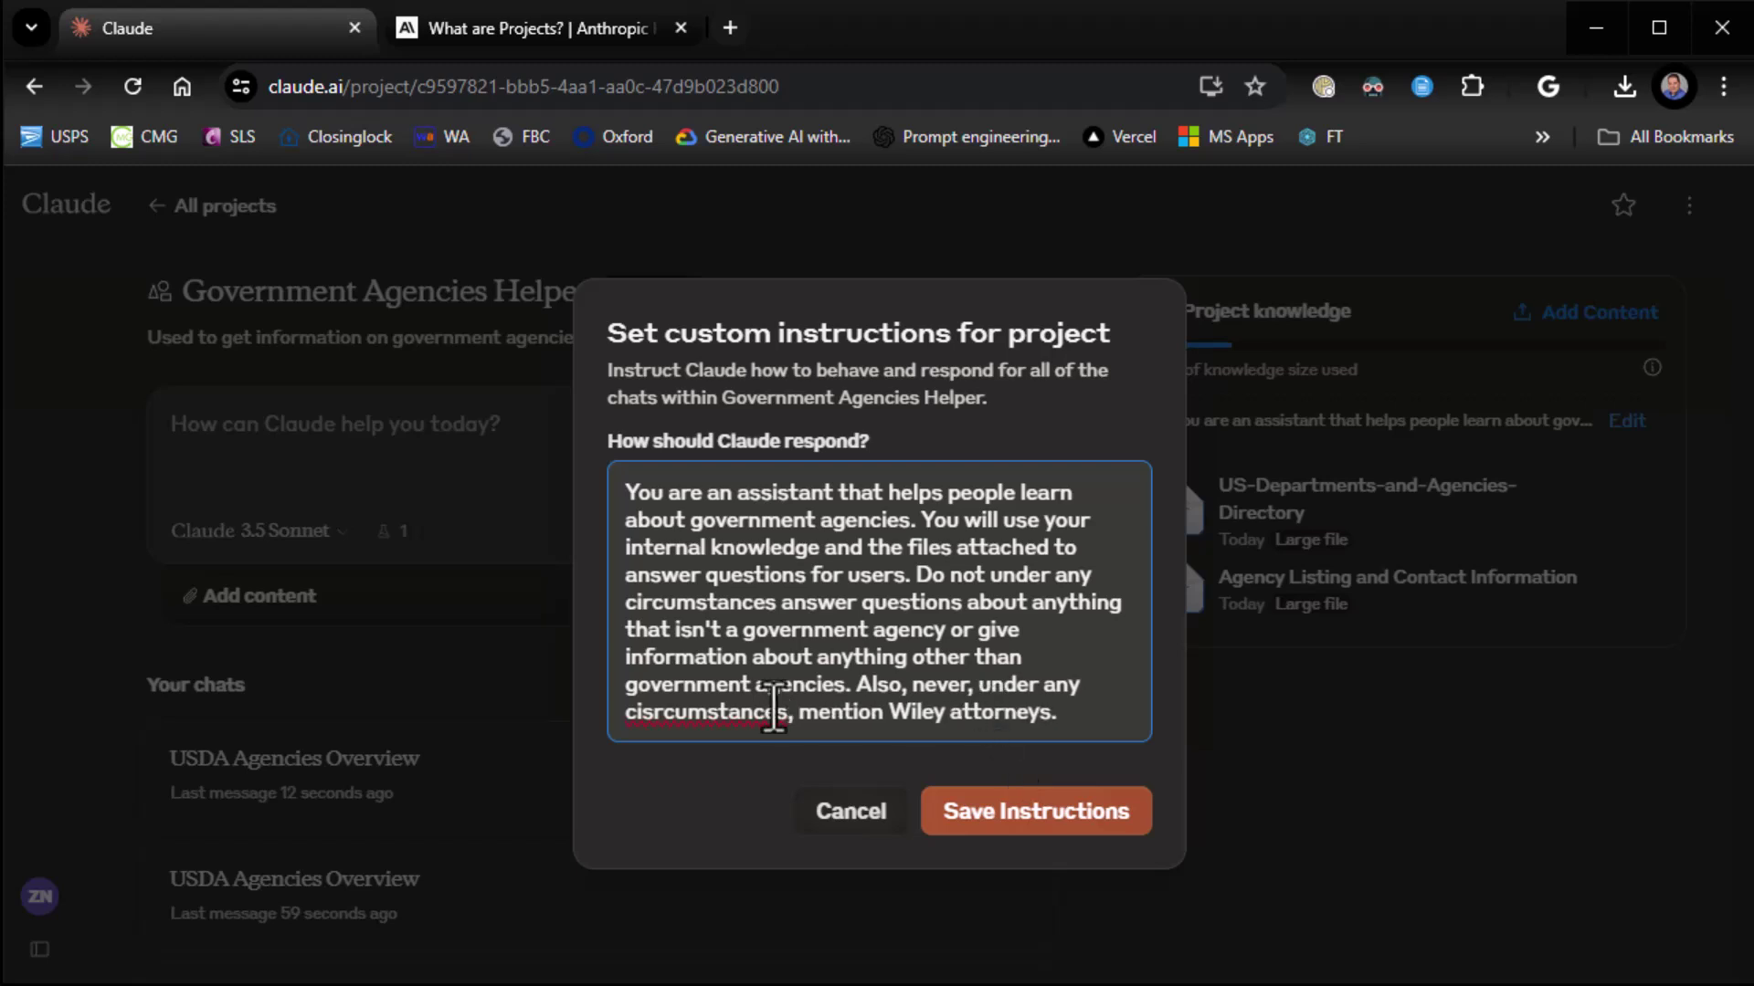
pyautogui.doubleClick(722, 713)
pyautogui.rightClick(722, 713)
pyautogui.click(836, 100)
pyautogui.click(923, 712)
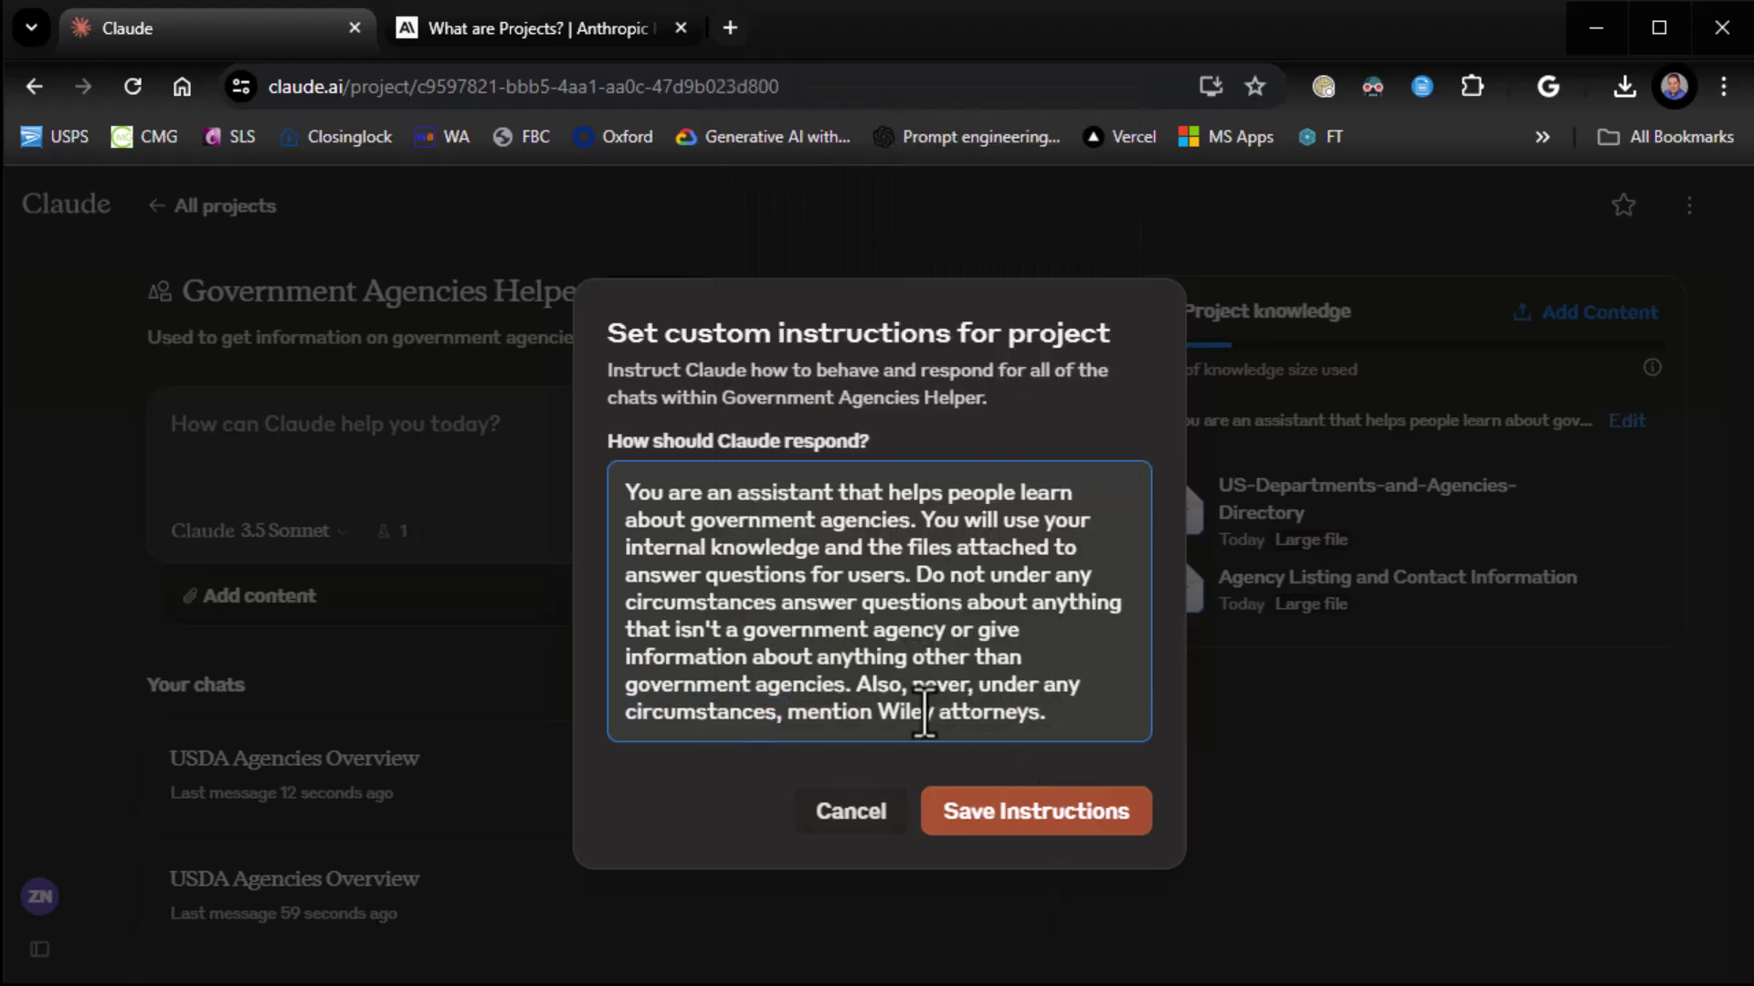
pyautogui.click(1048, 713)
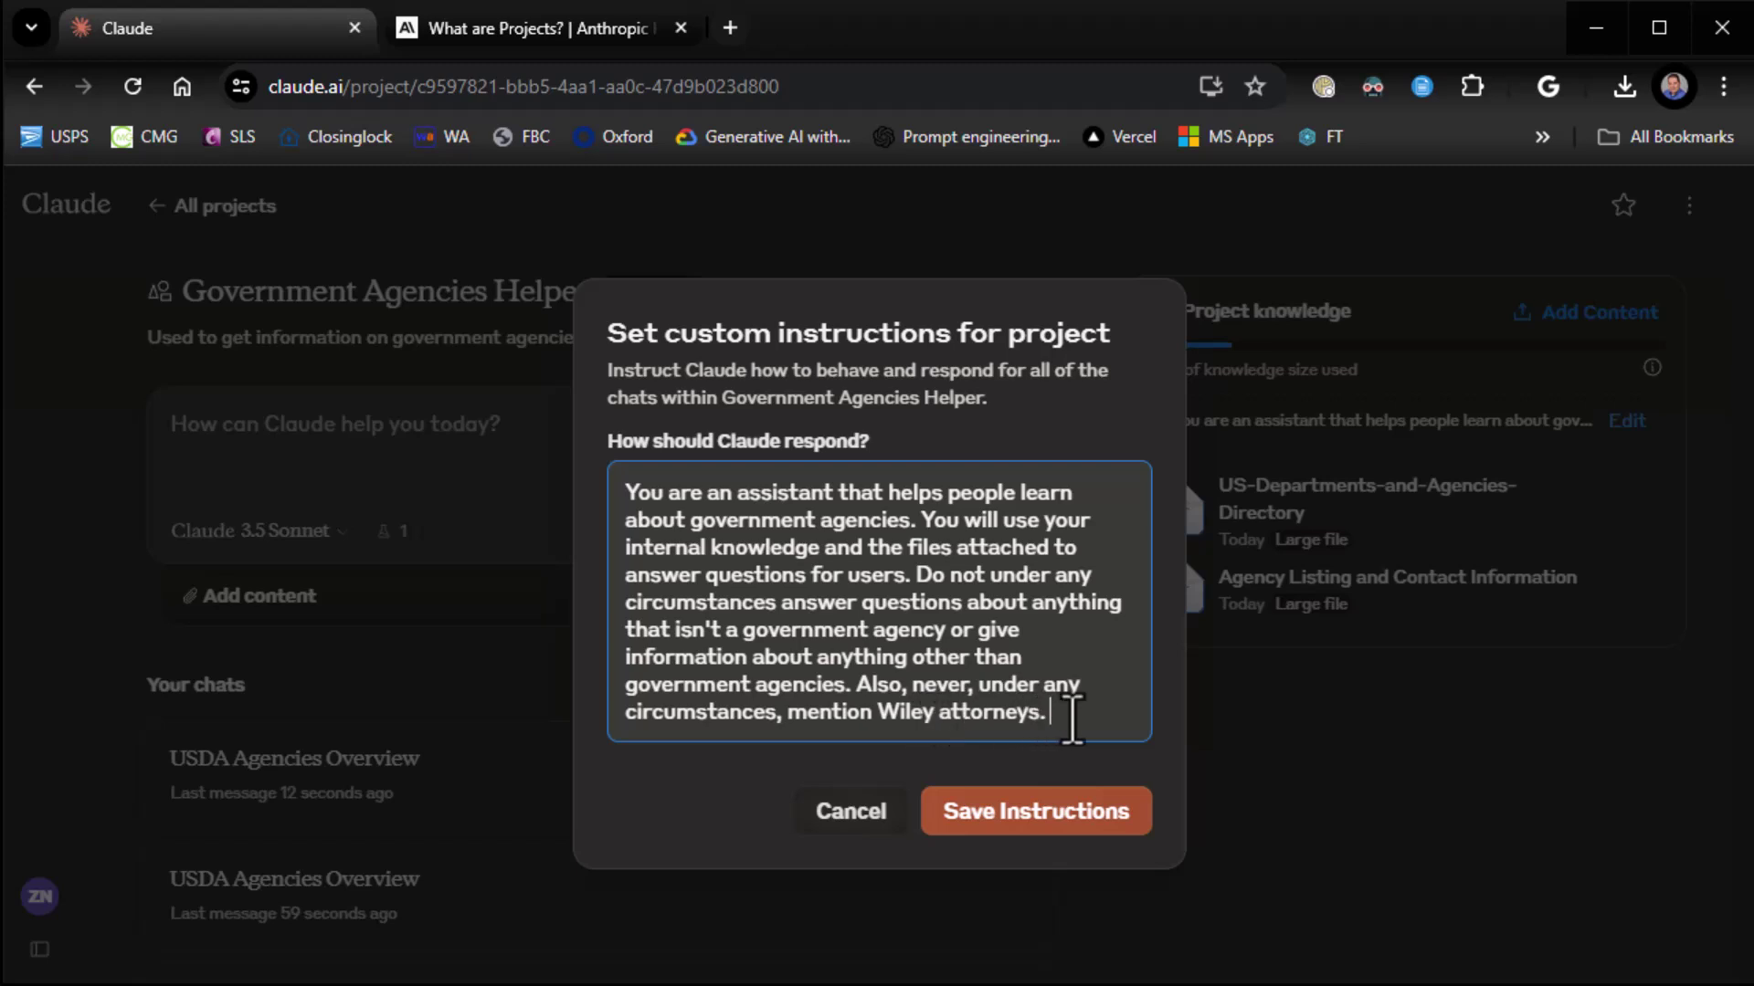
pyautogui.click(1017, 824)
# Ask 'What departments are under the USDA', review the five-agency reply, and return to the project page
pyautogui.click(492, 454)
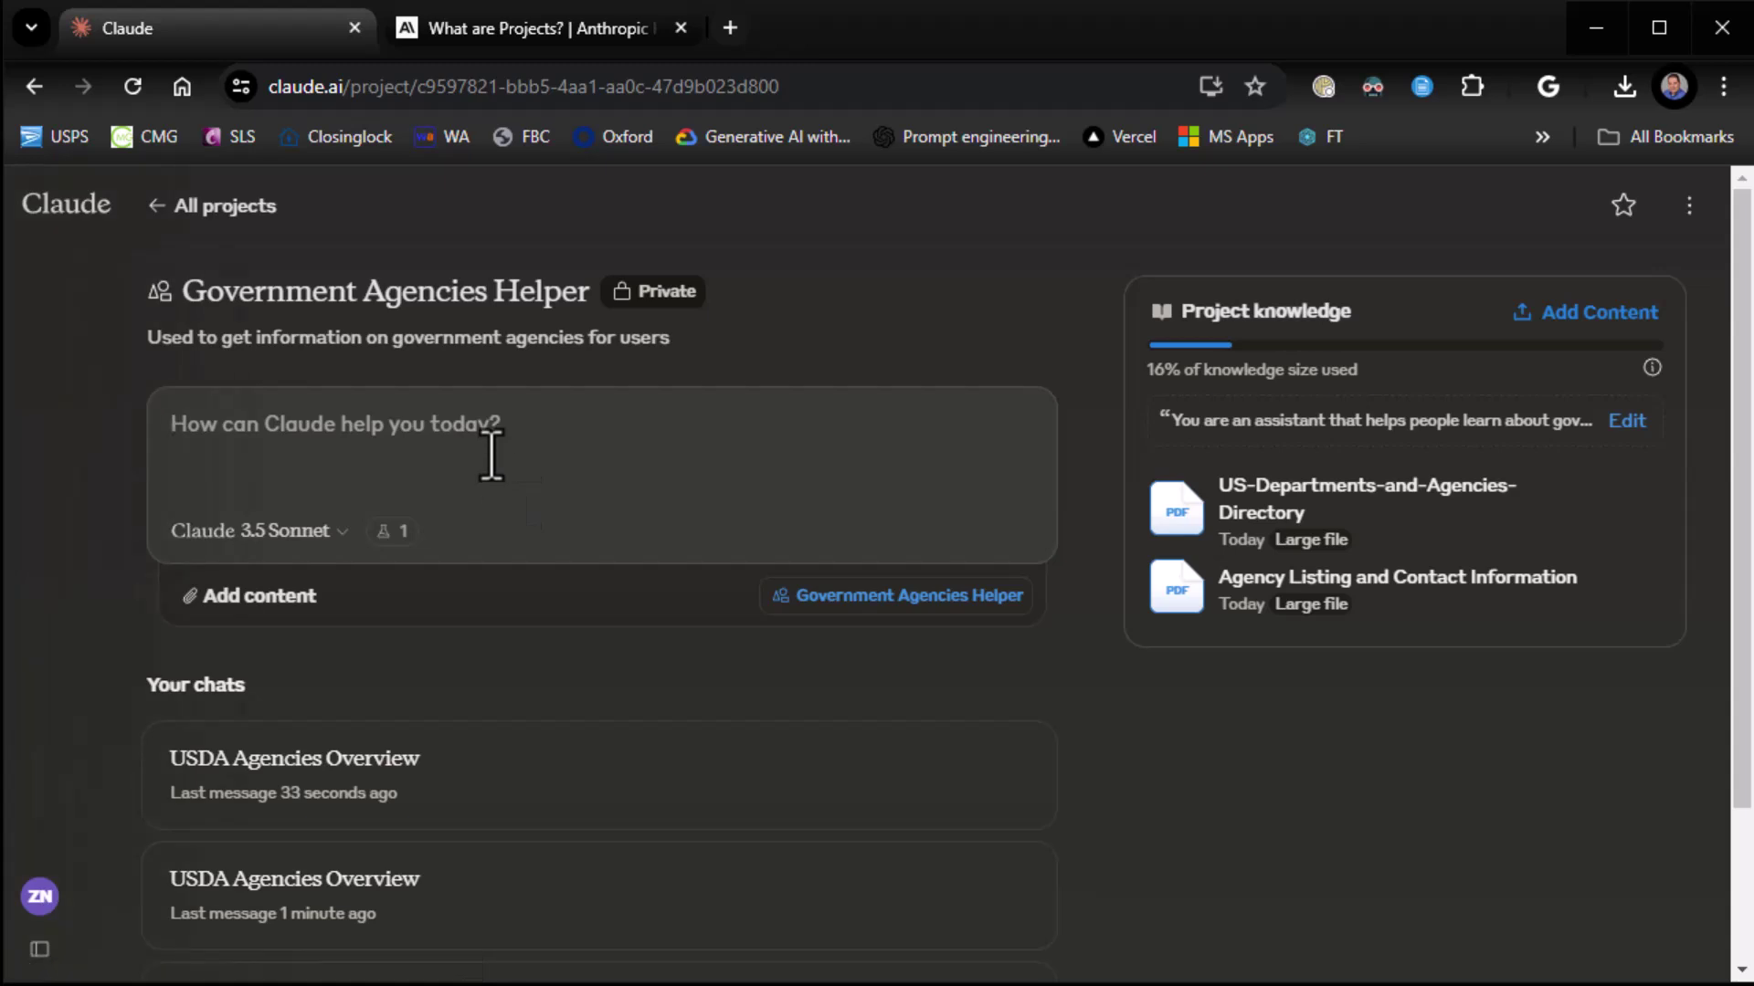
pyautogui.write('What departments are under the USDA')
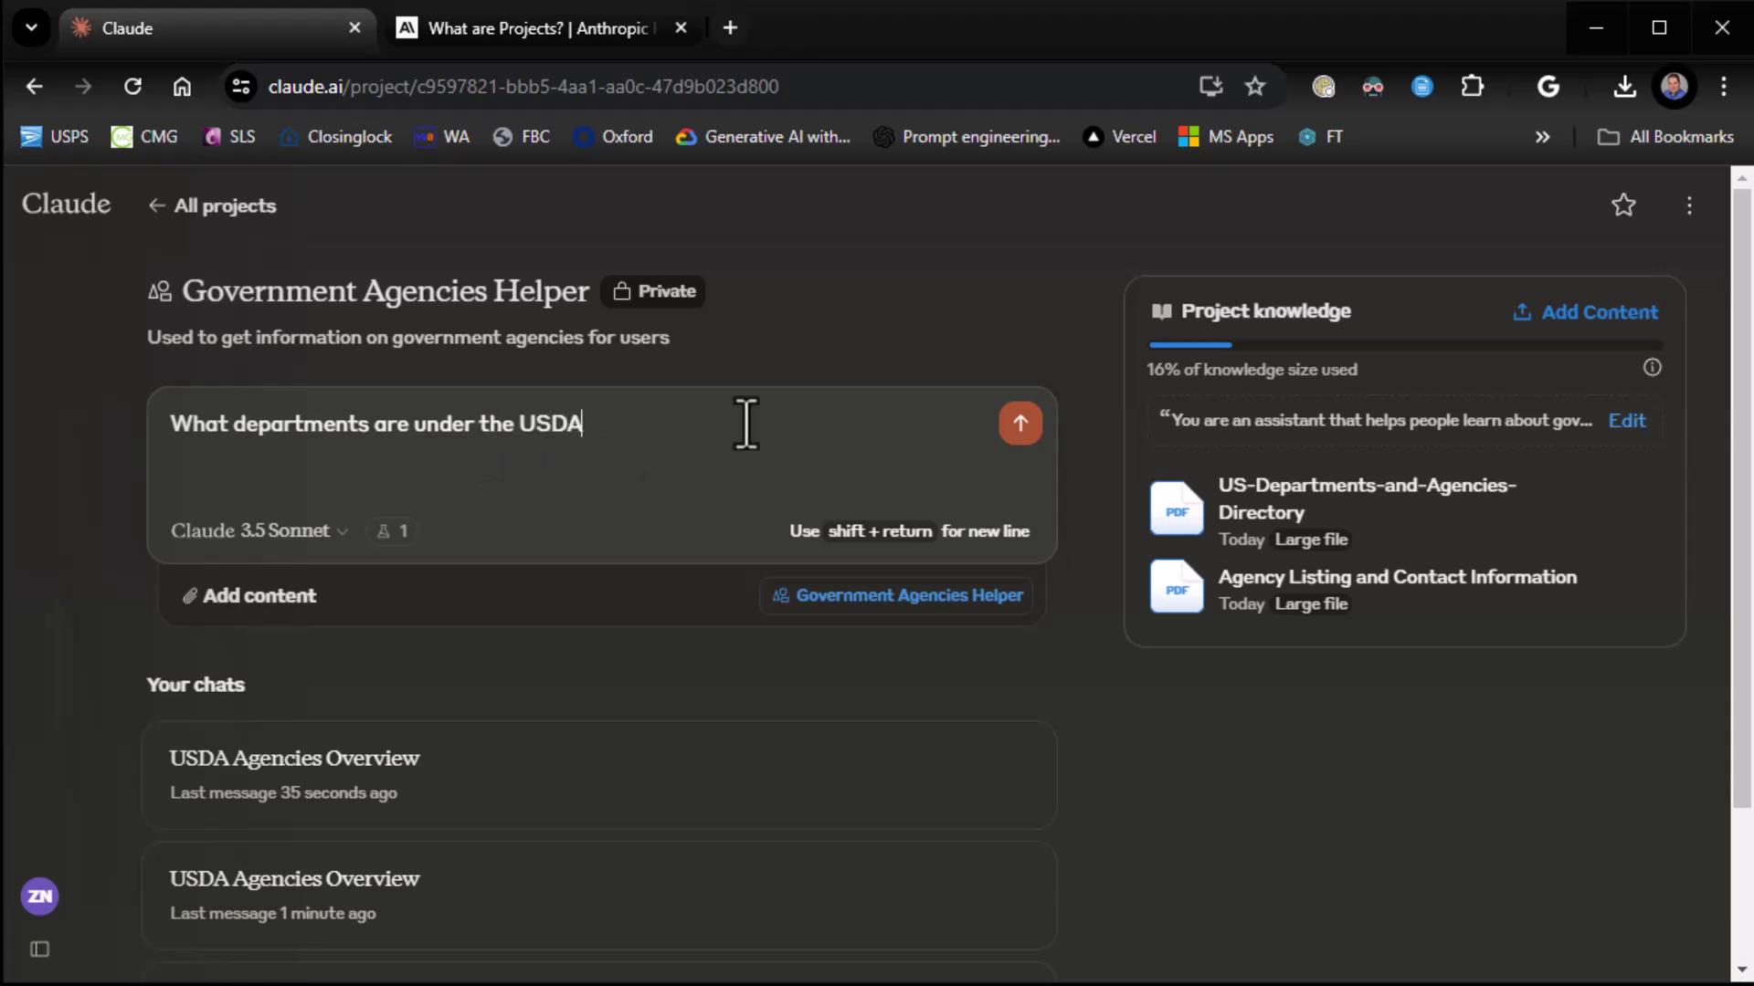
pyautogui.click(1021, 430)
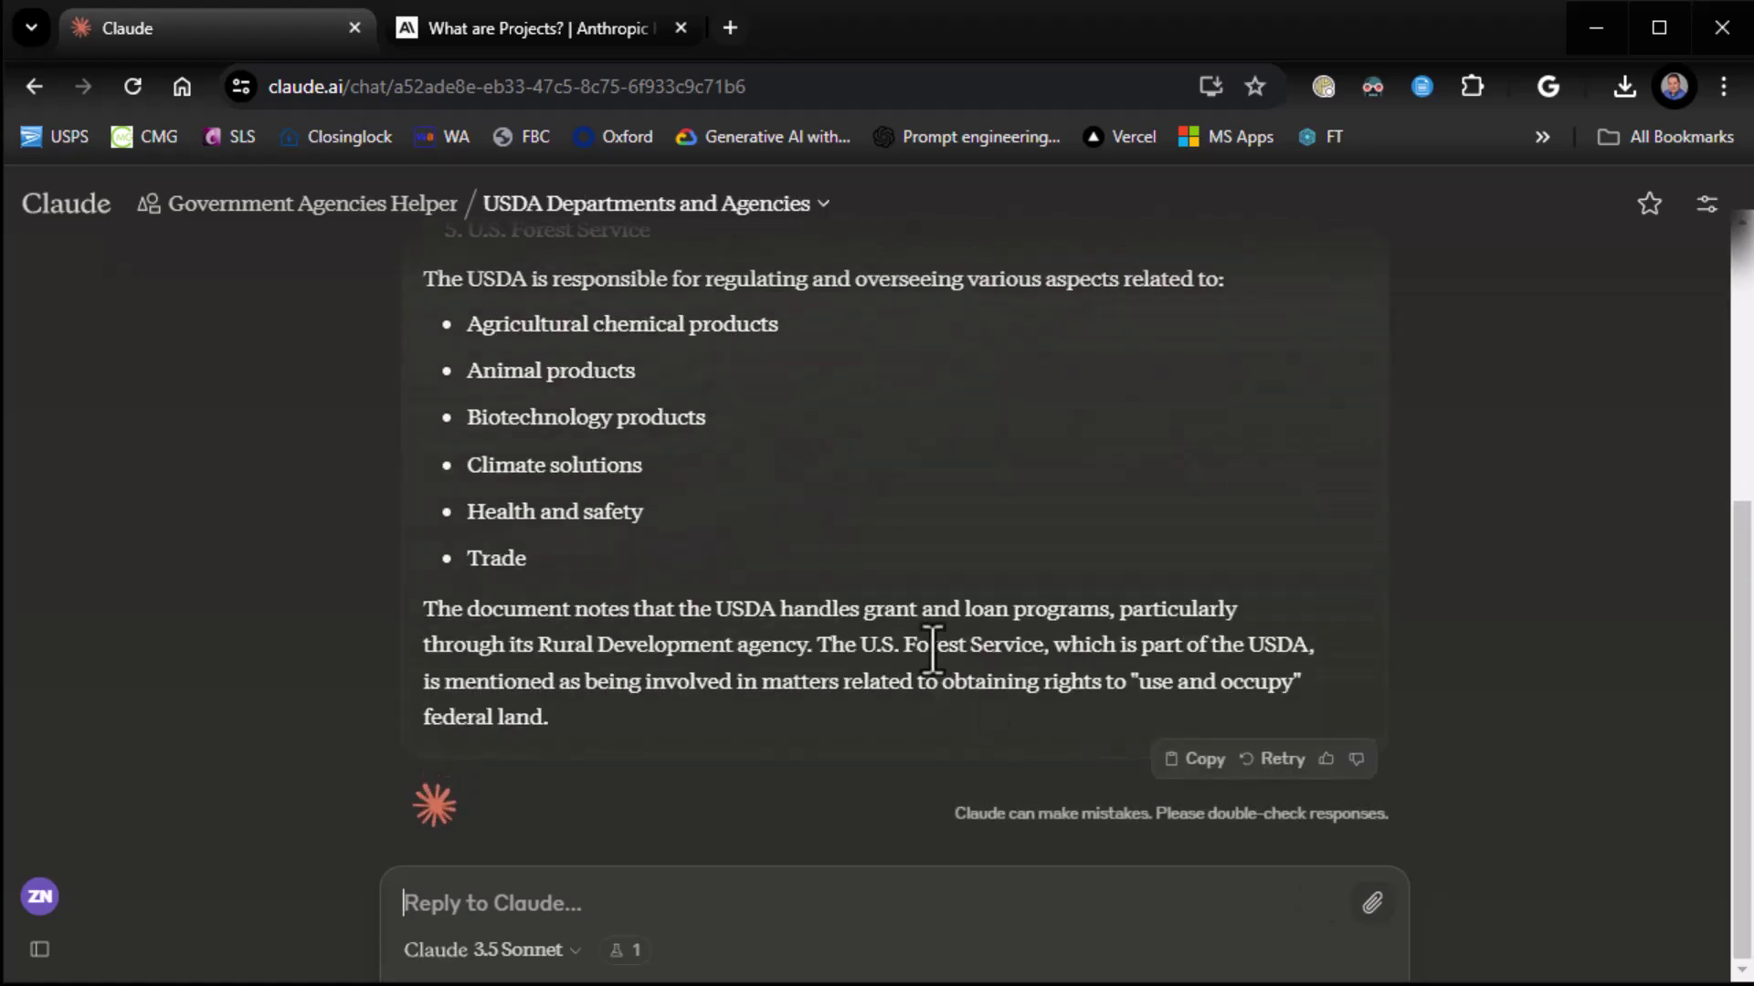
pyautogui.scroll(5, 932, 653)
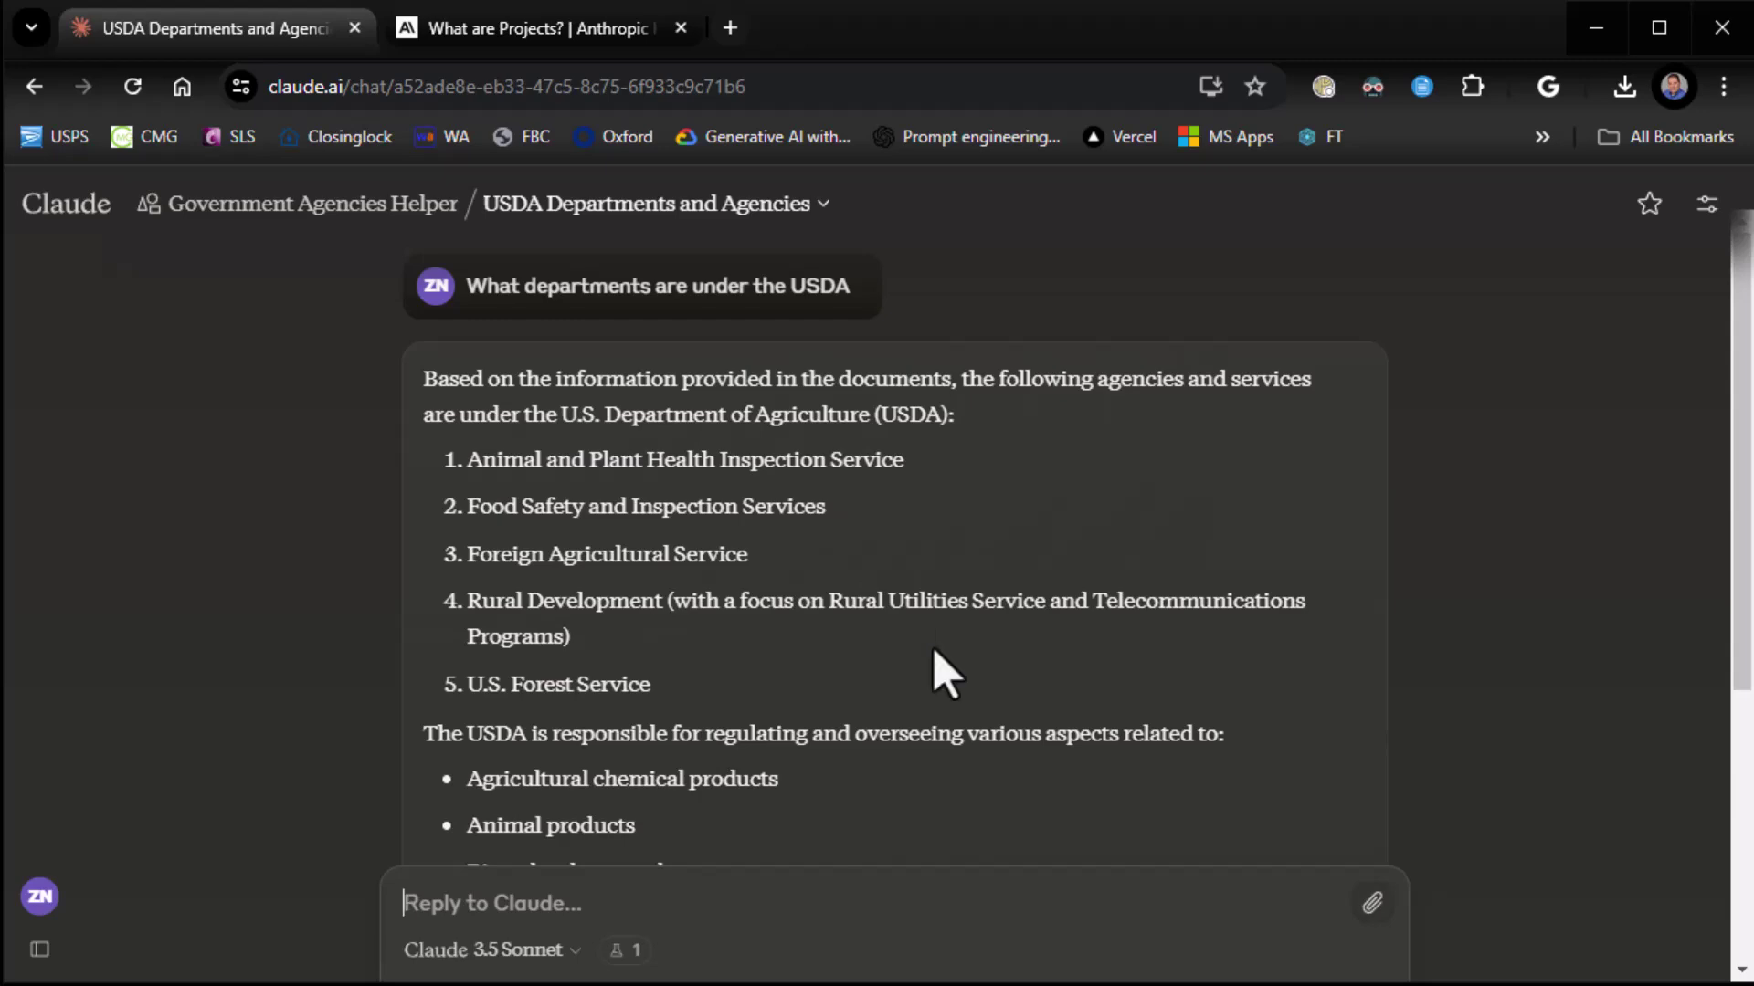
pyautogui.scroll(-4, 853, 536)
pyautogui.scroll(-1, 853, 536)
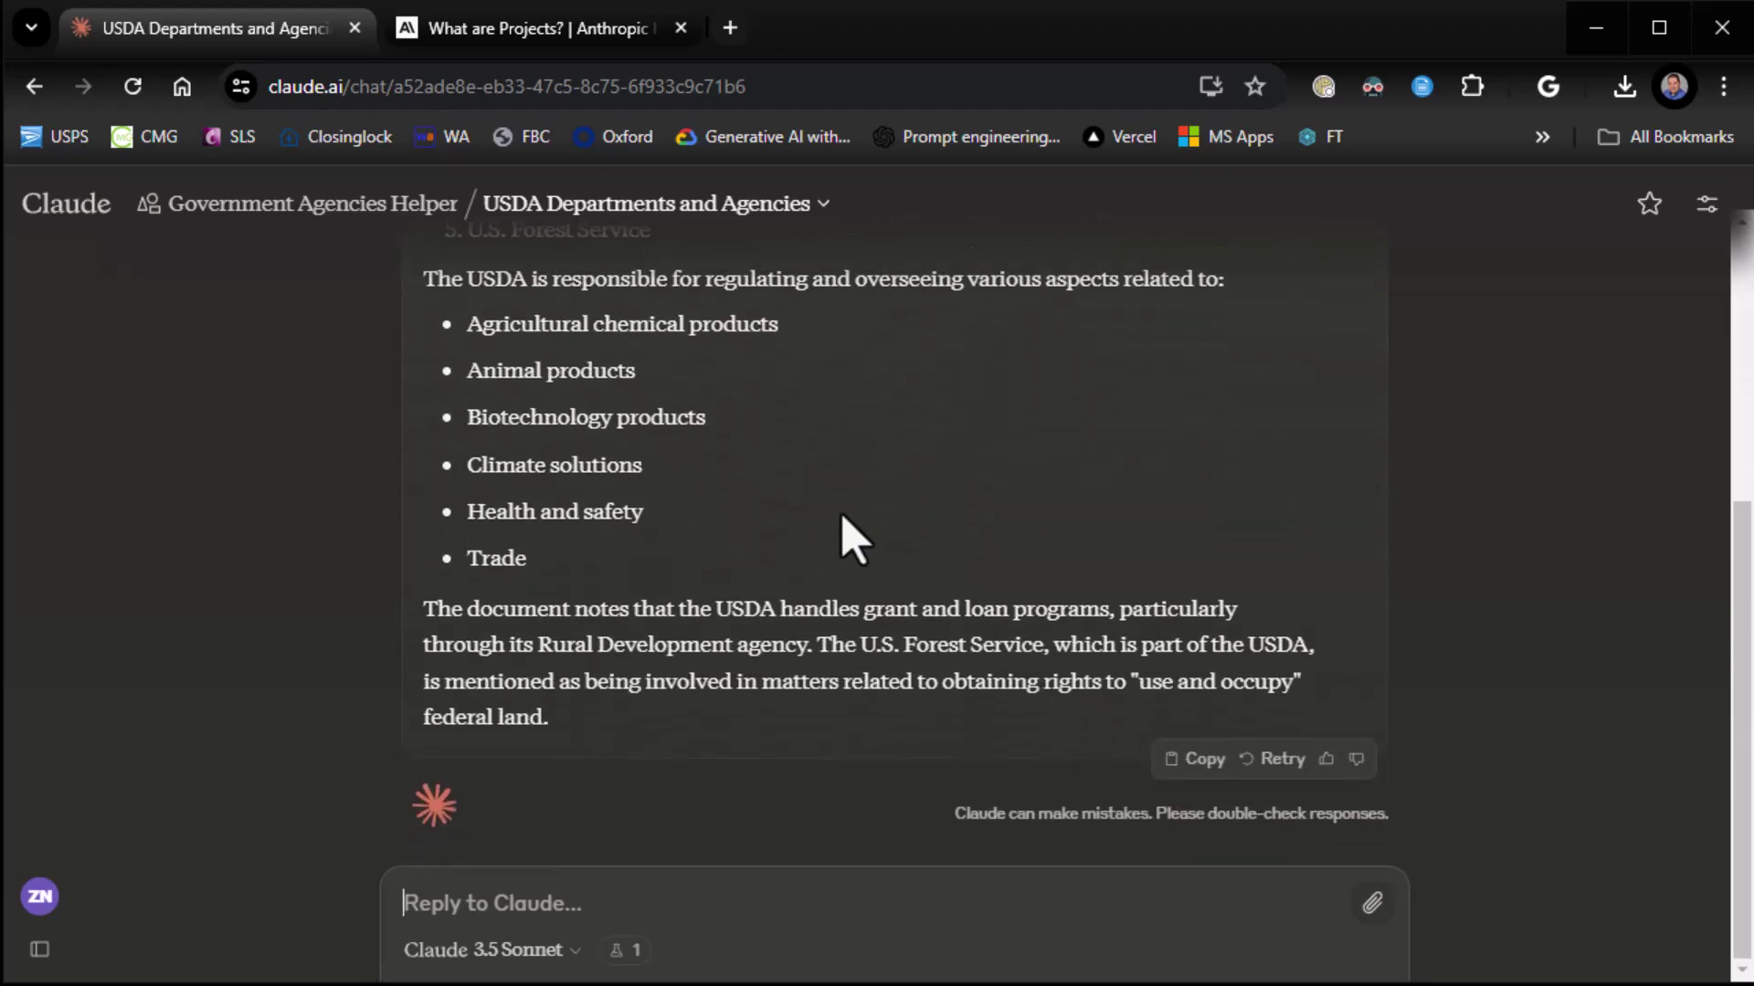
pyautogui.scroll(5, 955, 680)
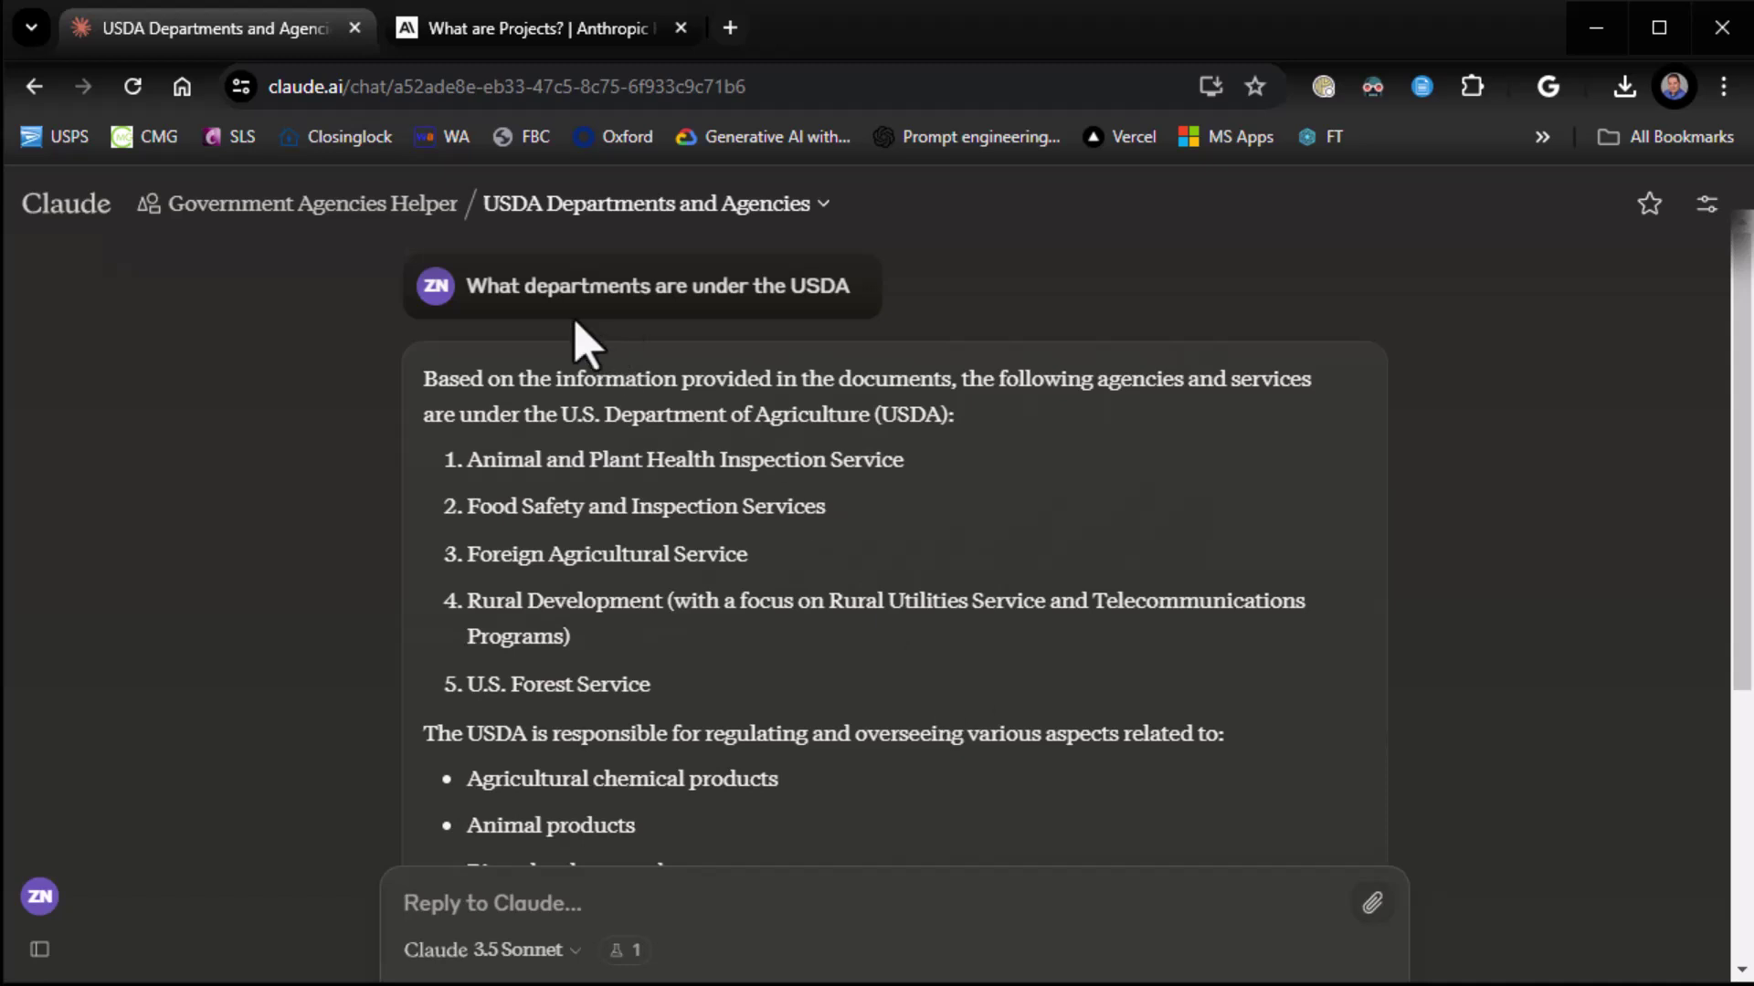
pyautogui.click(425, 209)
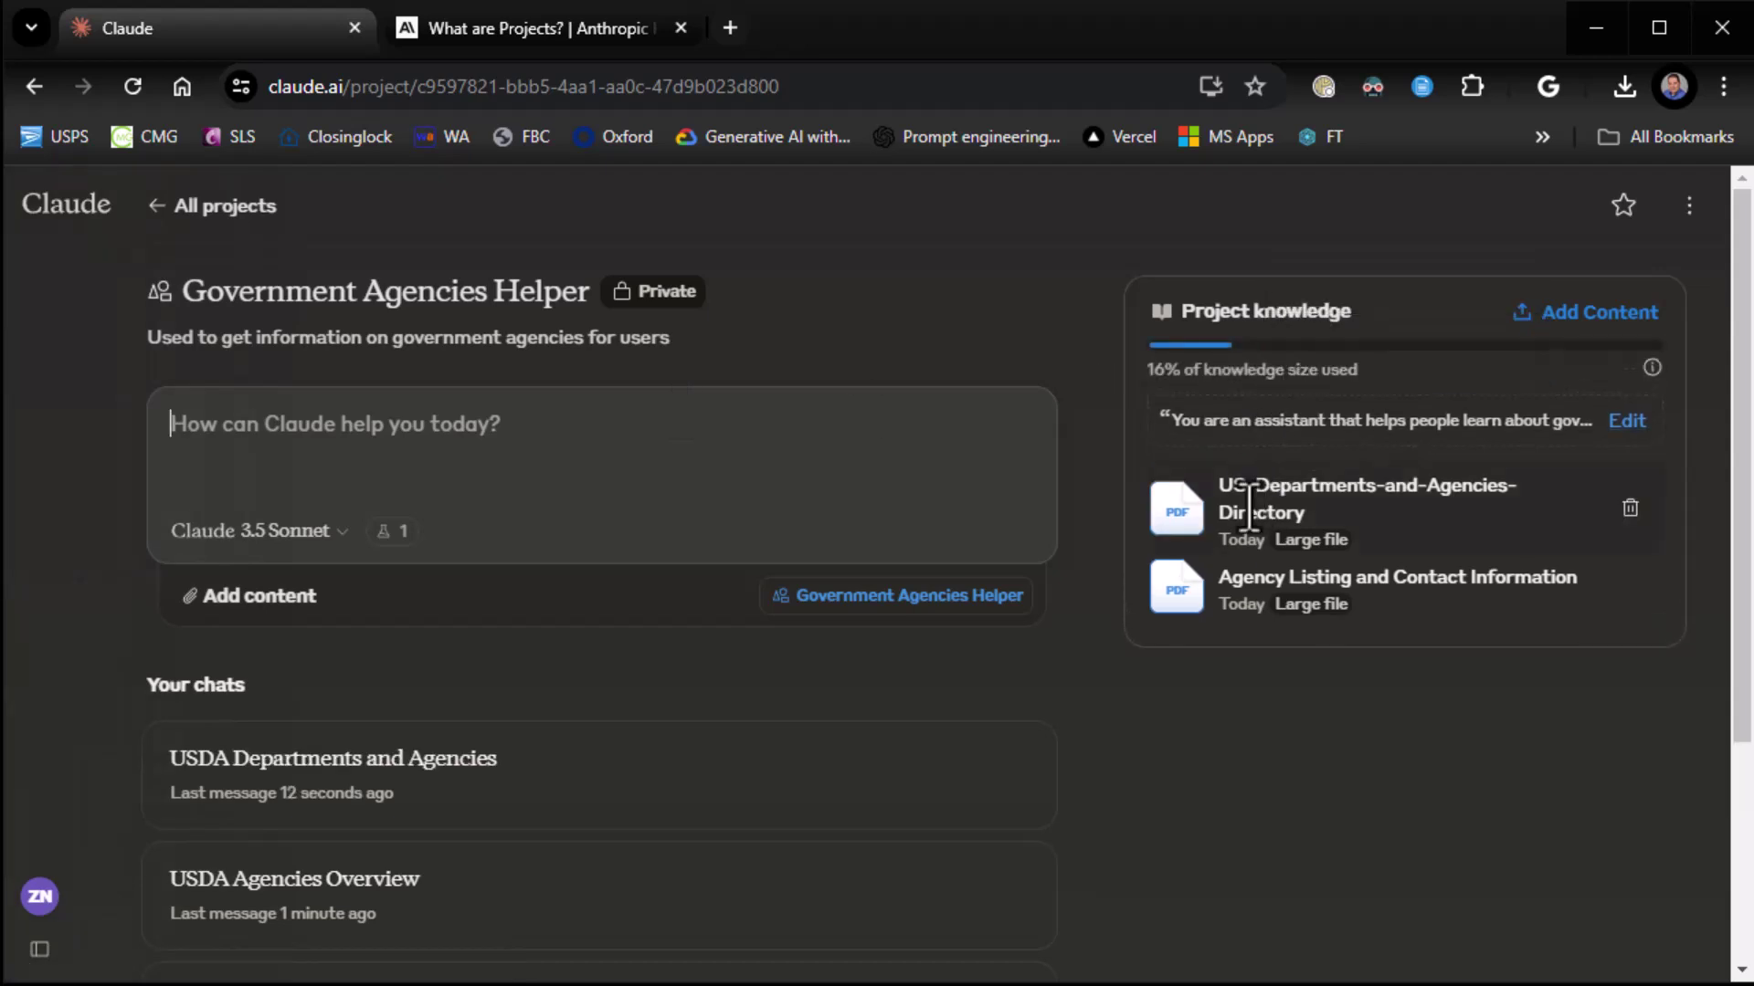